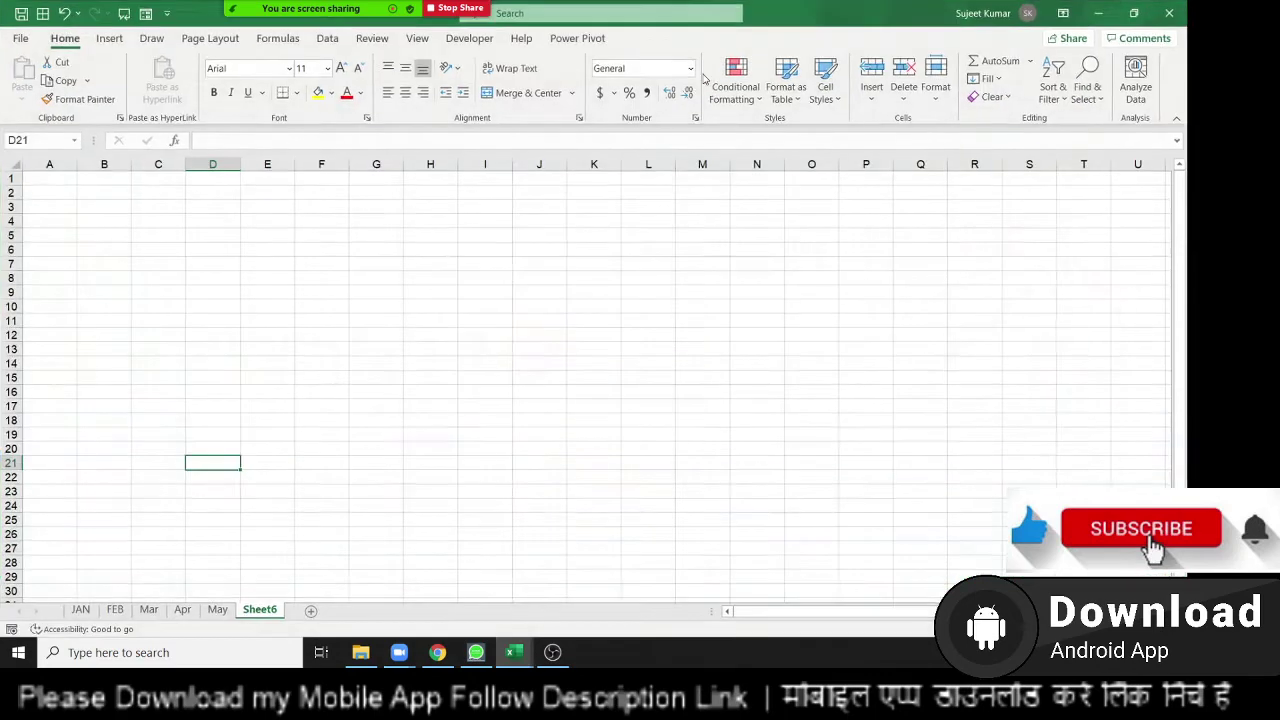
- Browse the JAN, FEB, Mar, Apr and May data sheets, then return to the empty Sheet6
left_click(82, 610)
left_click(115, 610)
left_click(148, 610)
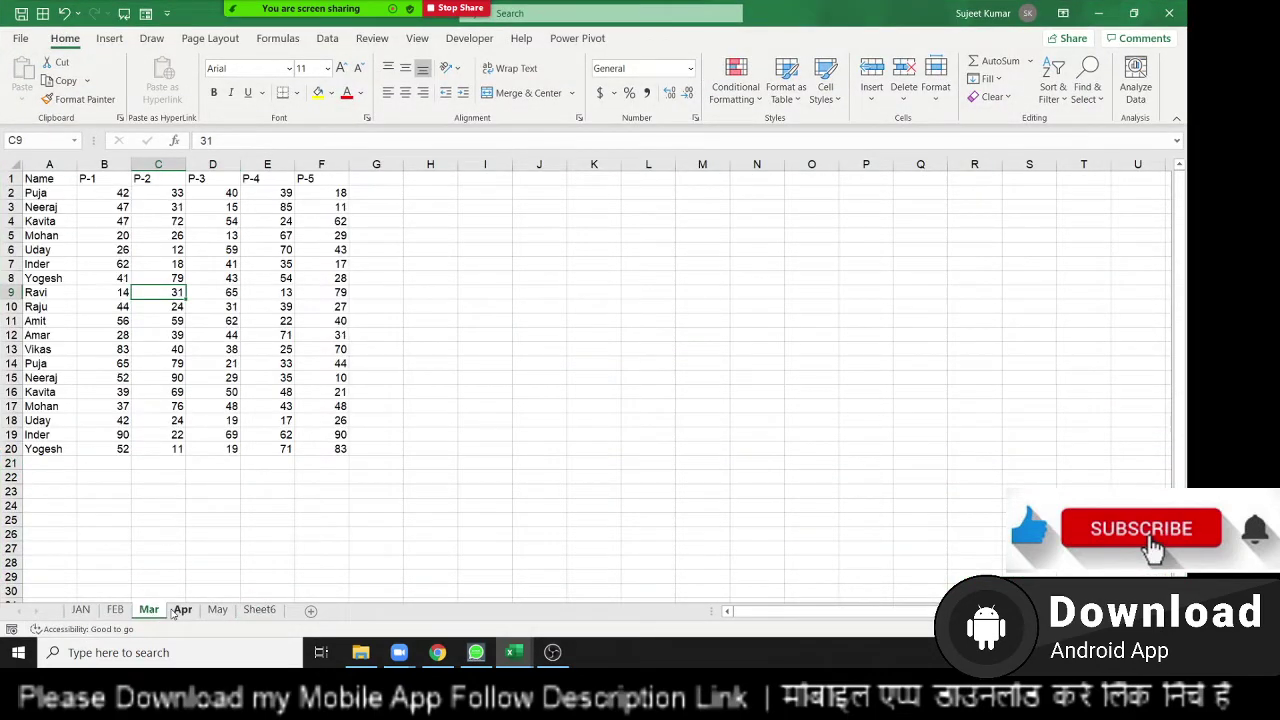
left_click(182, 610)
left_click(217, 610)
left_click(253, 613)
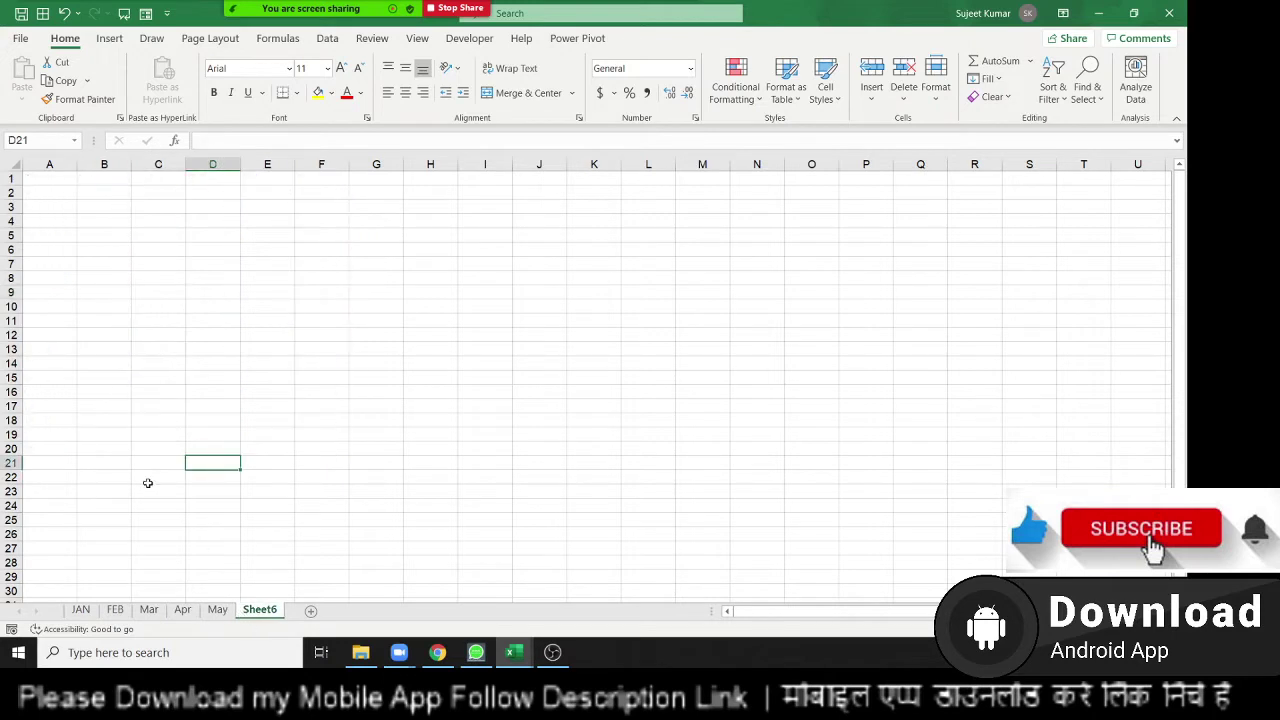
- Label B4 Sheet_Name and autofit column B to fit it
left_click(93, 219)
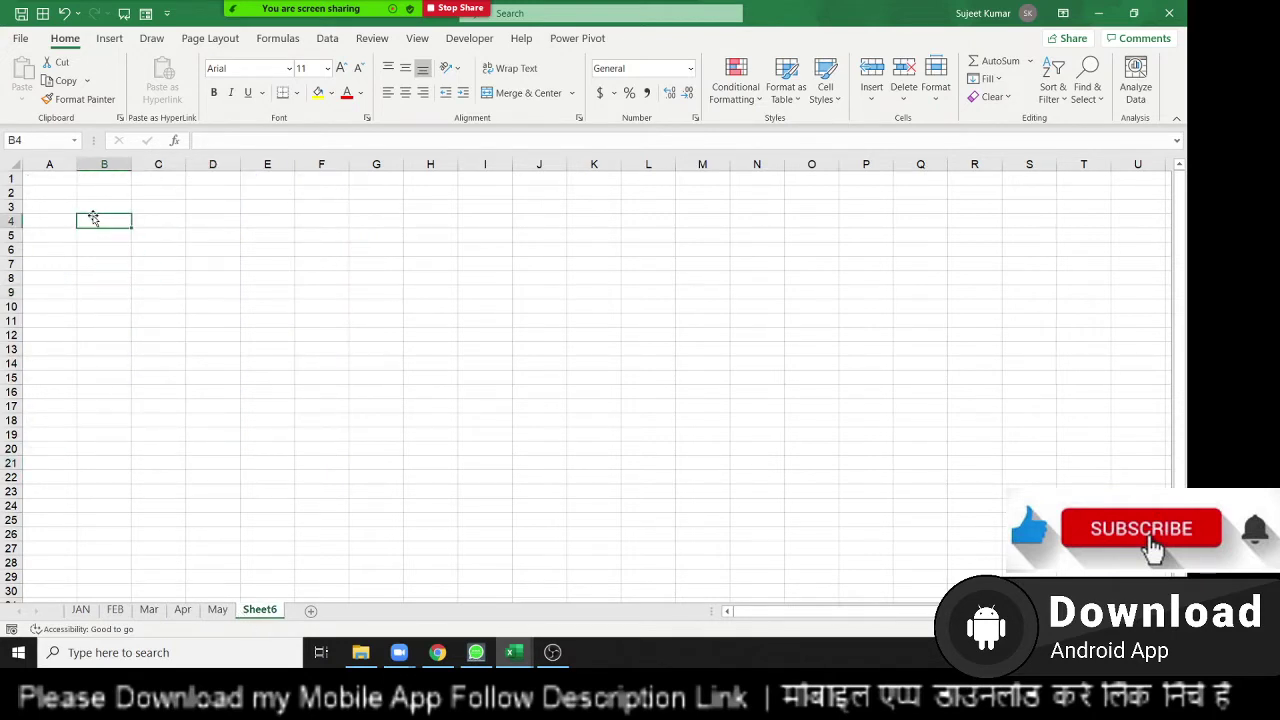
type("Sheet")
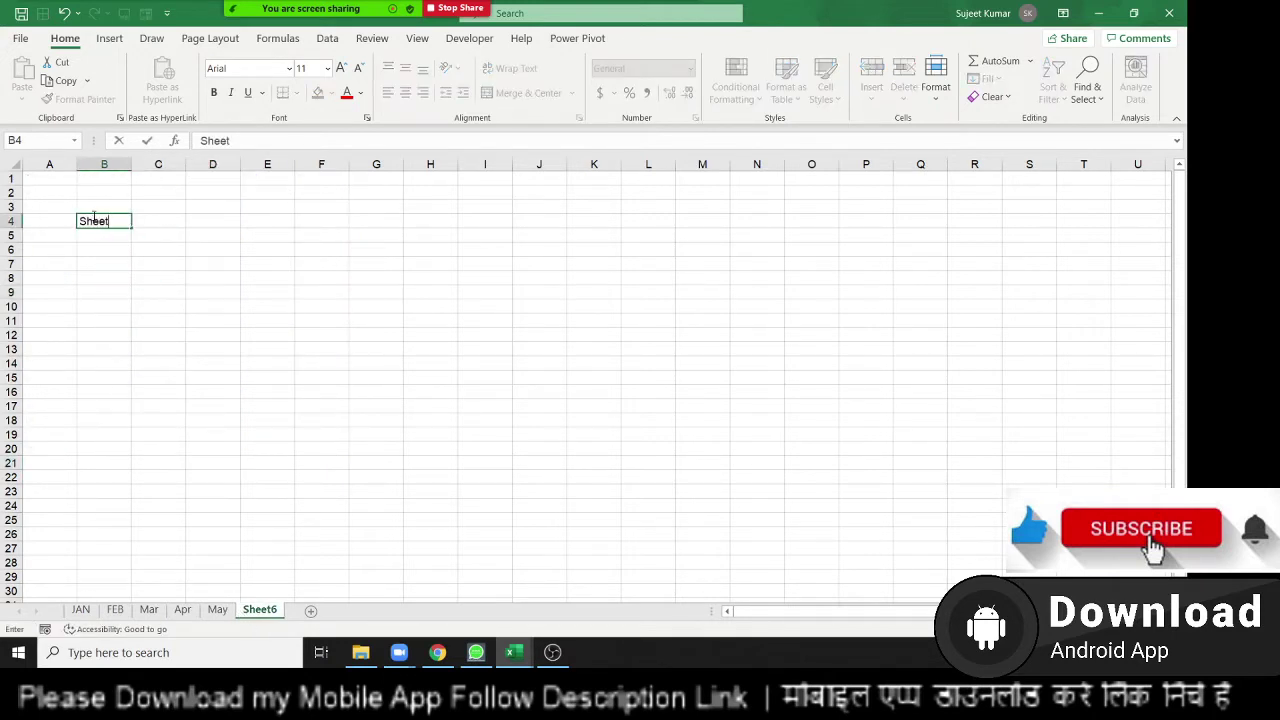
type("_Name")
key("Tab")
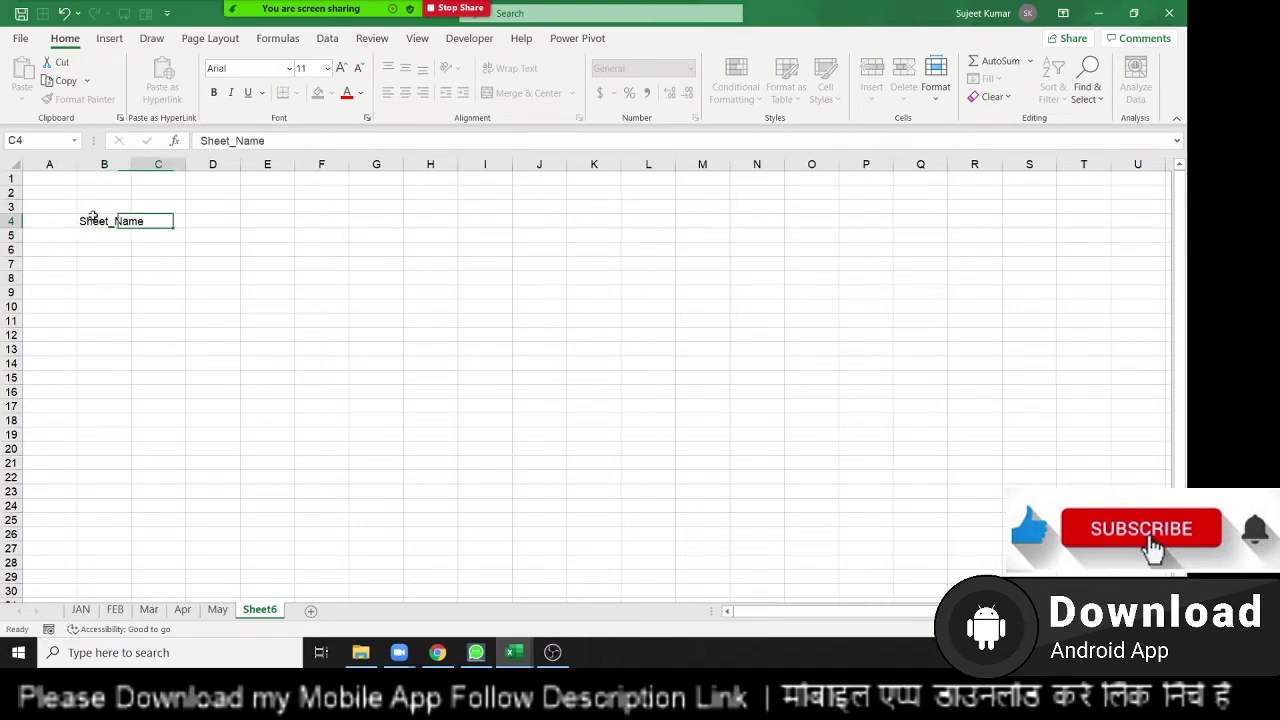
left_click(140, 162)
double_click(131, 163)
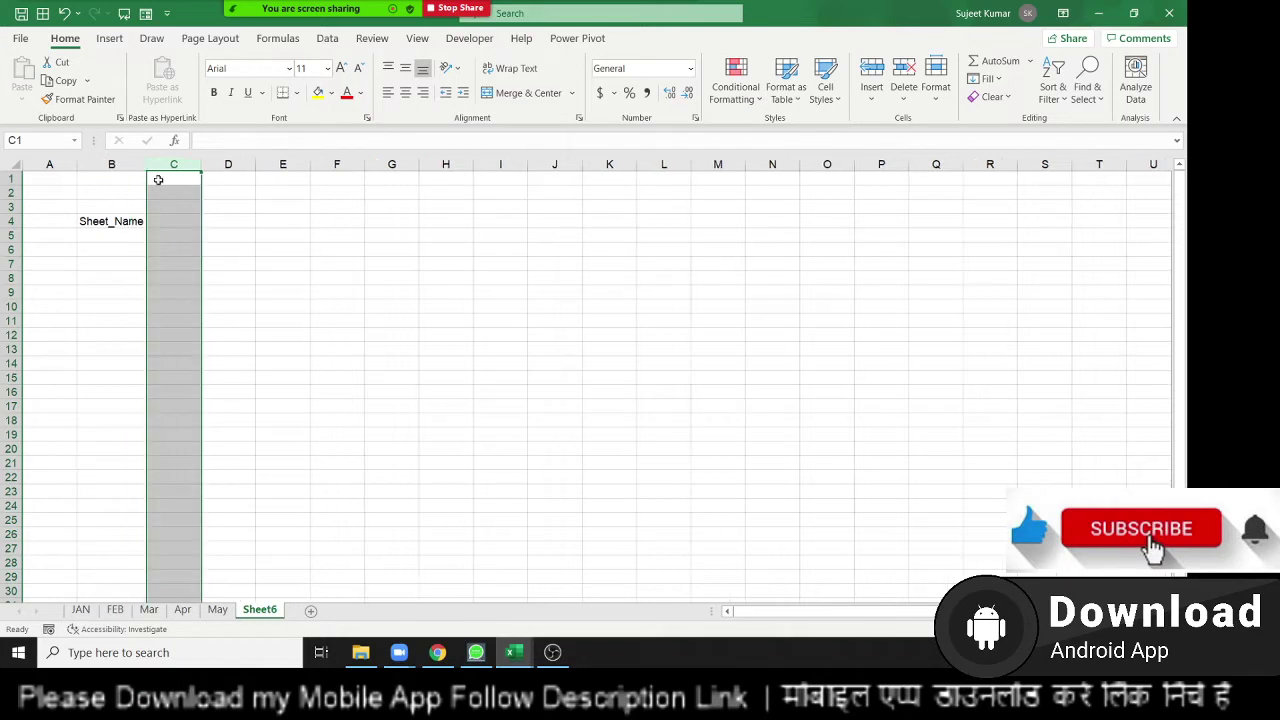
- Enter JAN in C4, then replace it with Feb
left_click(182, 219)
type("JA")
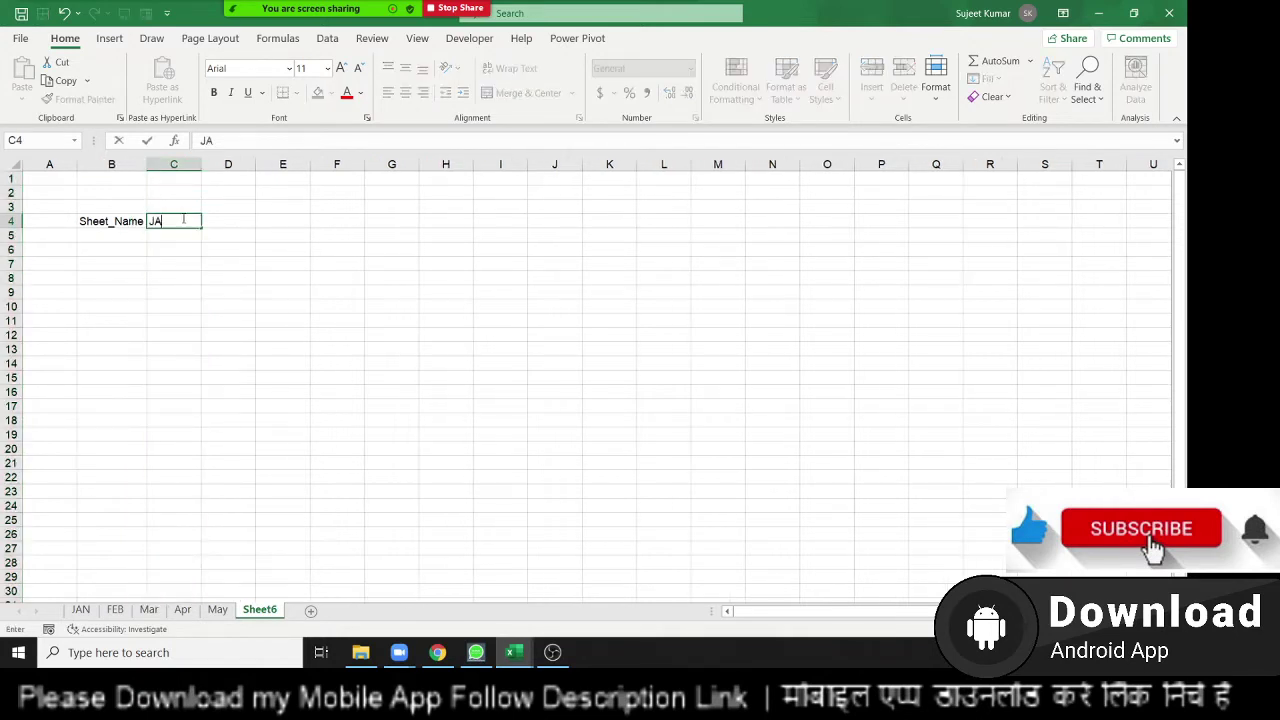
type("N")
key("Return")
left_click(182, 219)
type("F")
type("eb")
key("Return")
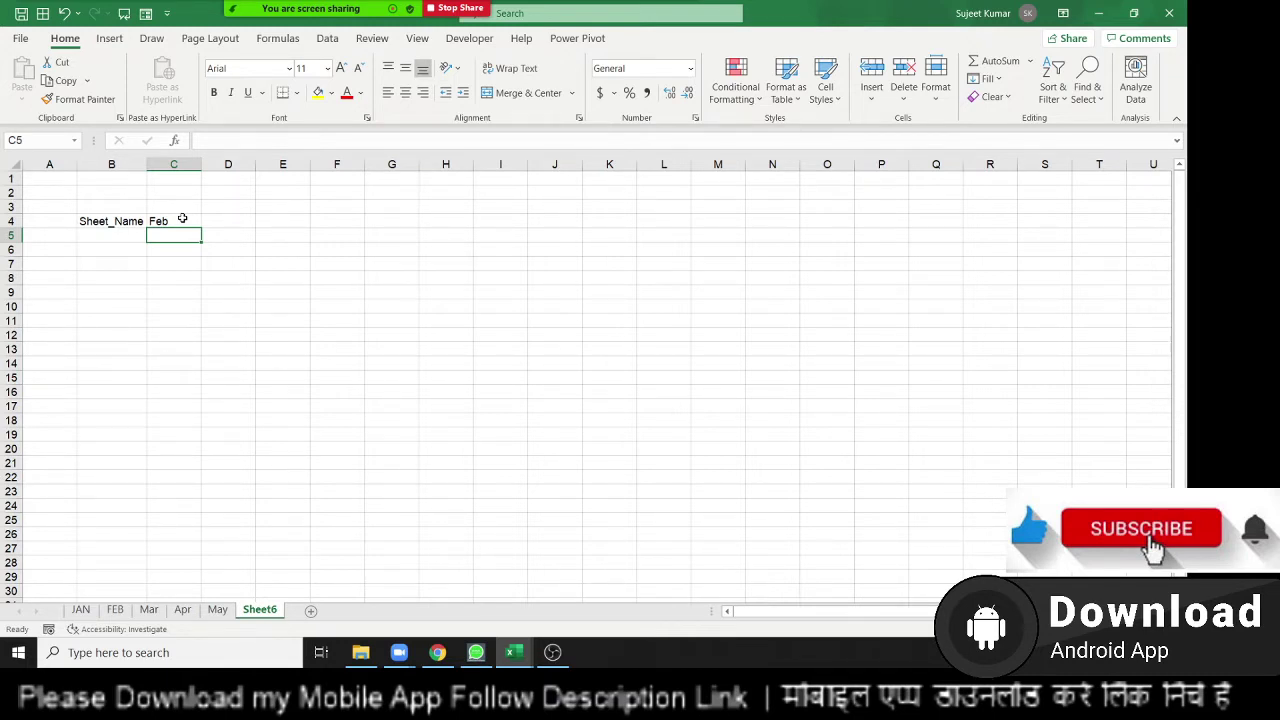
key("Up")
key("Down")
key("Down")
key("Down")
key("Left")
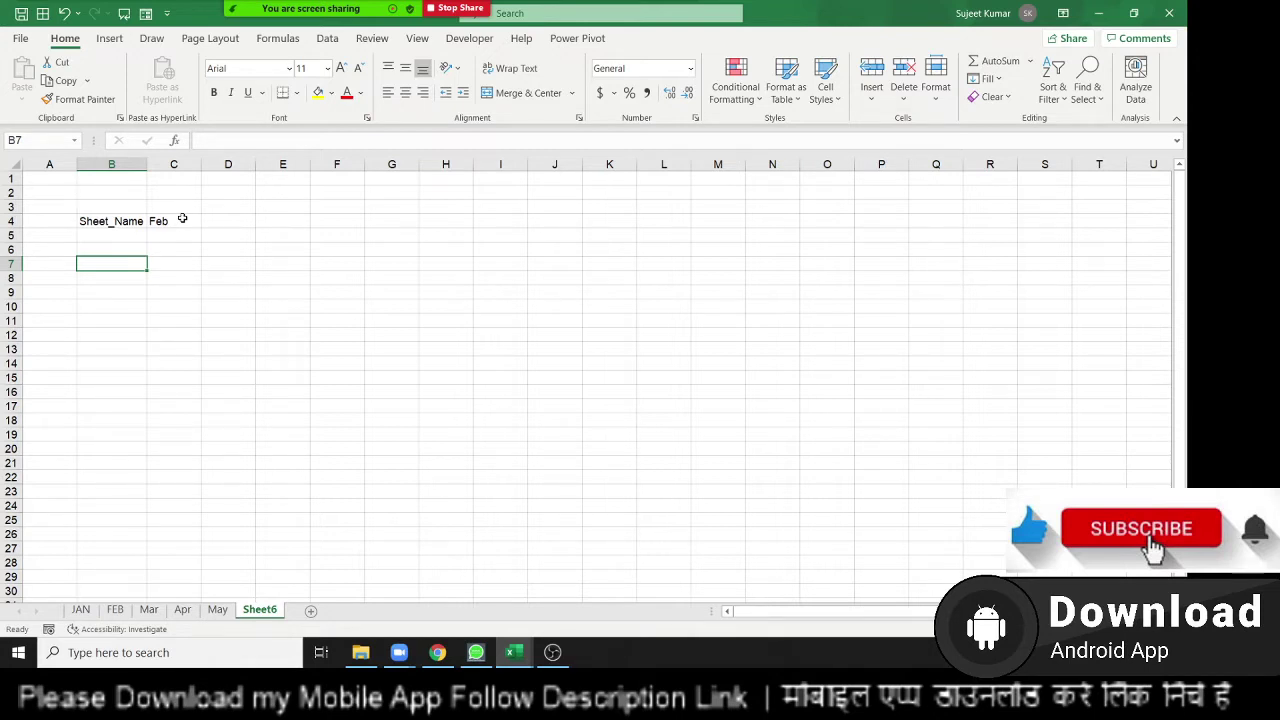
- Enter =FILTER(JAN!A1:F20,JAN!B1:B20>0) in A7 by selecting the ranges on the JAN sheet
key("Left")
type("=")
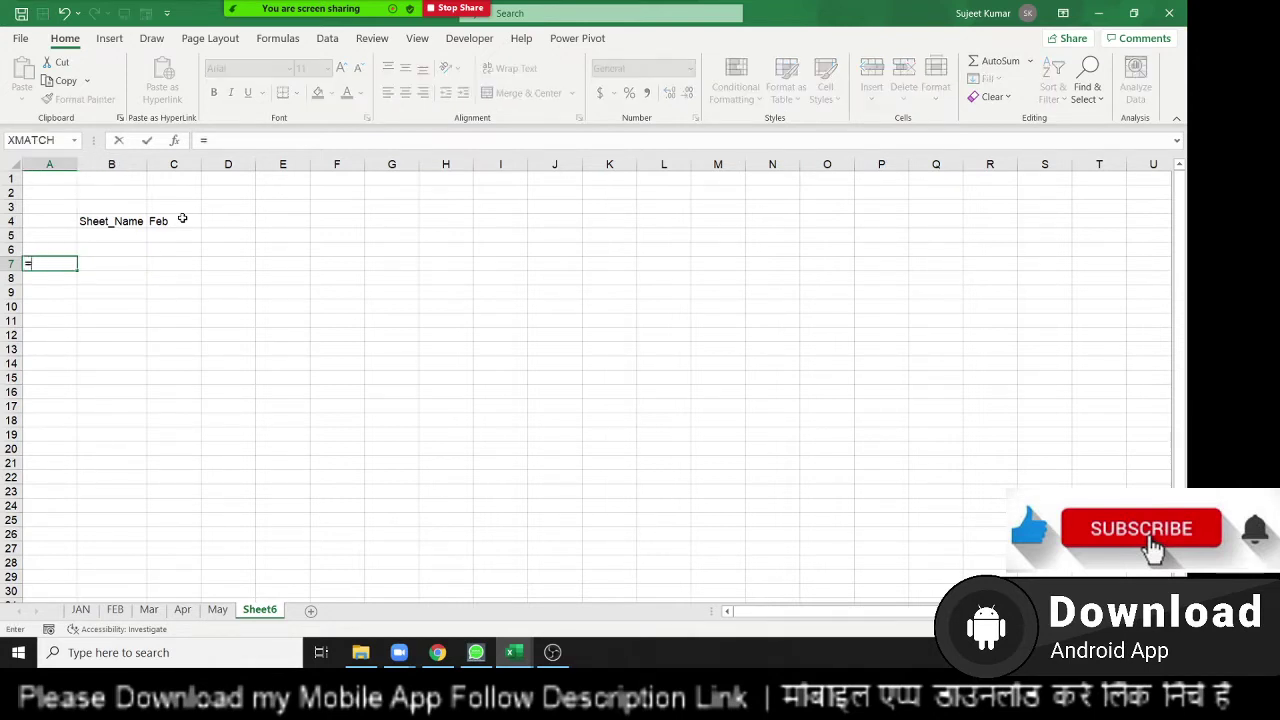
type("FILTER(")
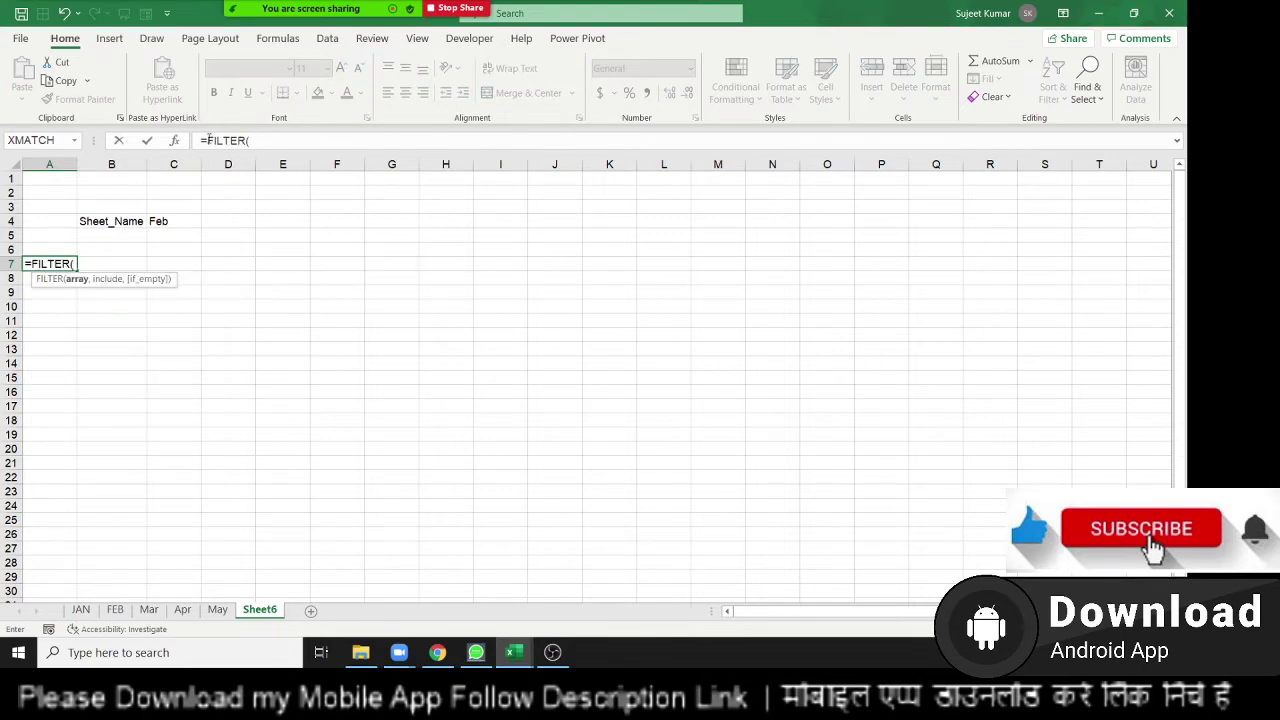
left_click(88, 614)
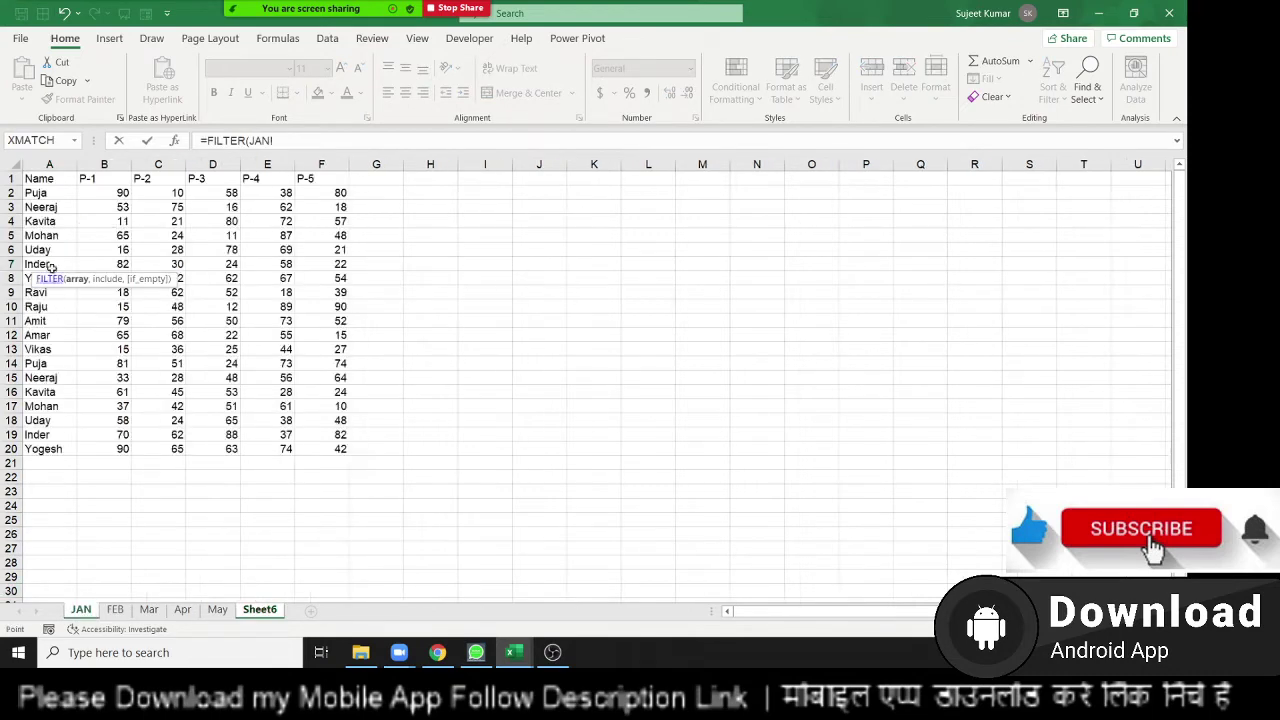
left_click(38, 176)
left_click_drag(38, 176, 342, 450)
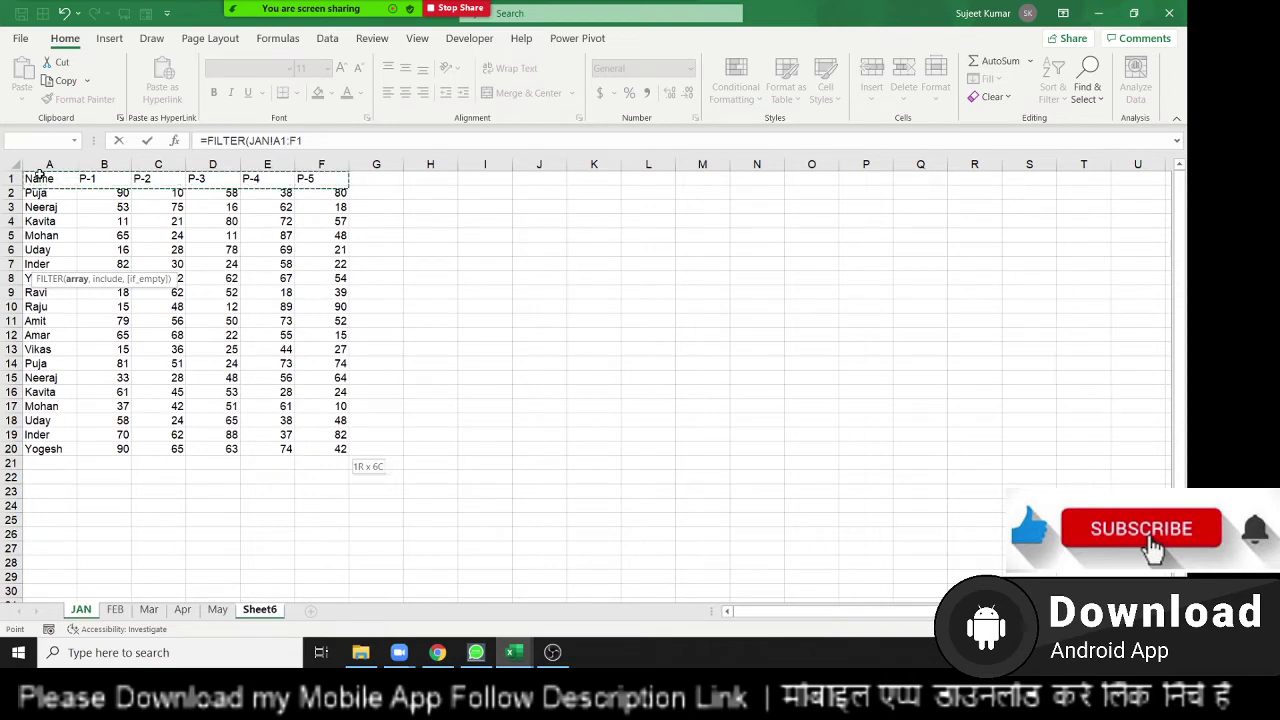
key("Return")
key("Return")
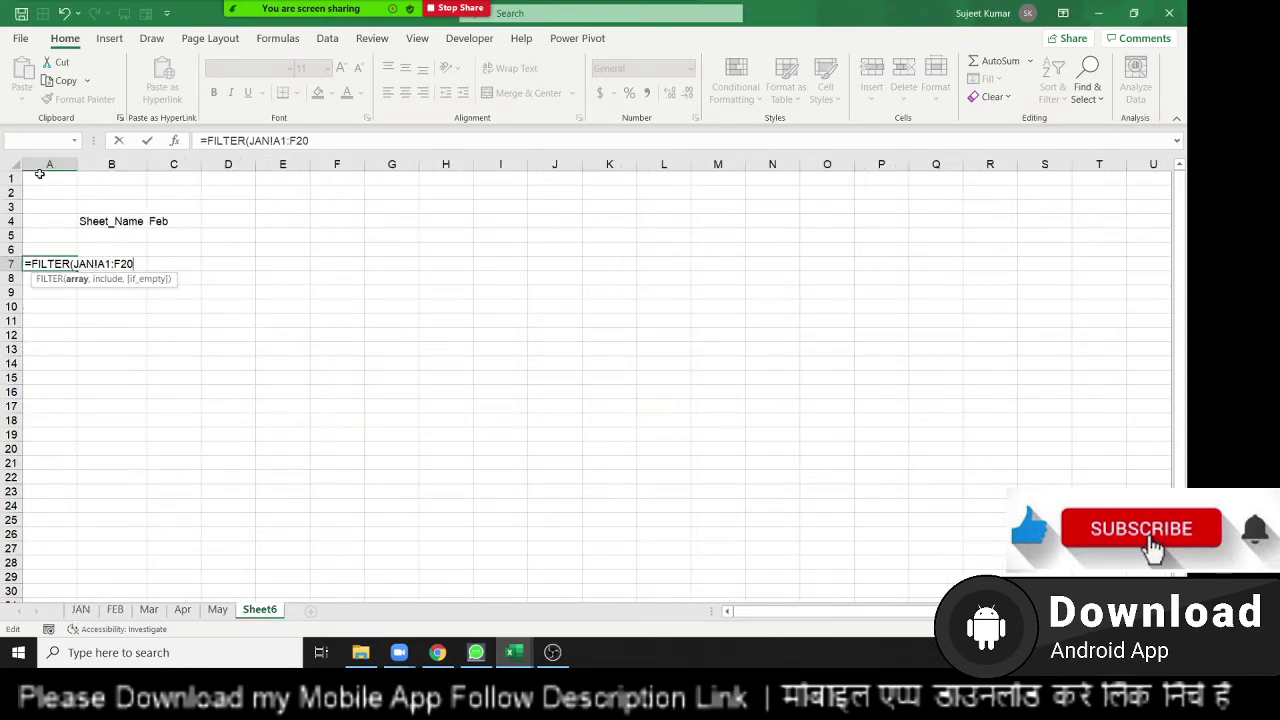
type(",")
left_click(80, 609)
left_click(90, 177)
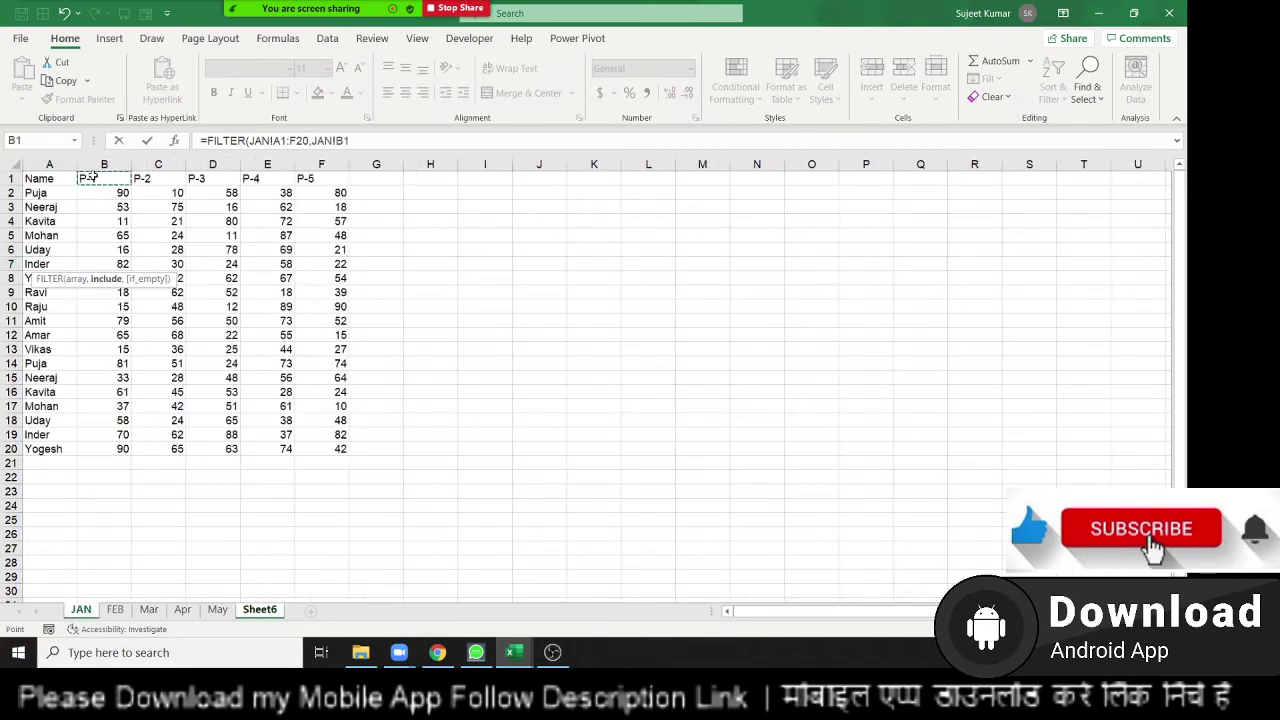
key("ctrl+shift+Down")
type(">")
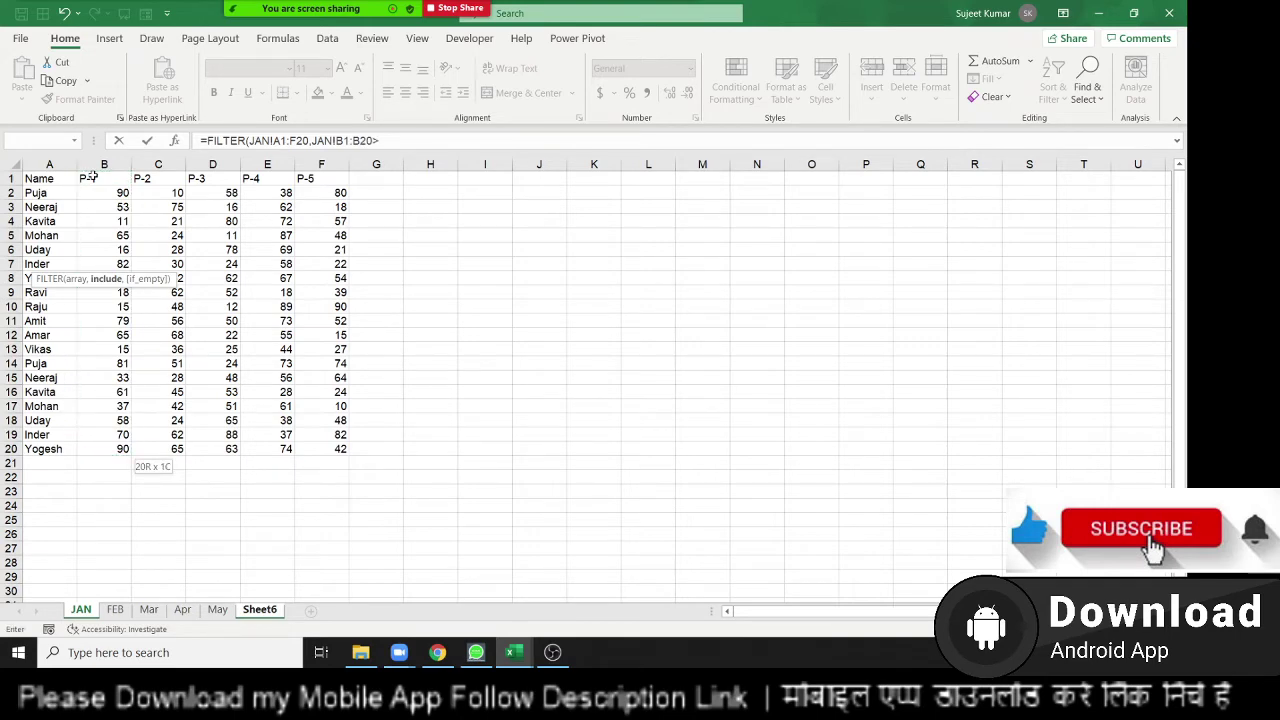
type("0)")
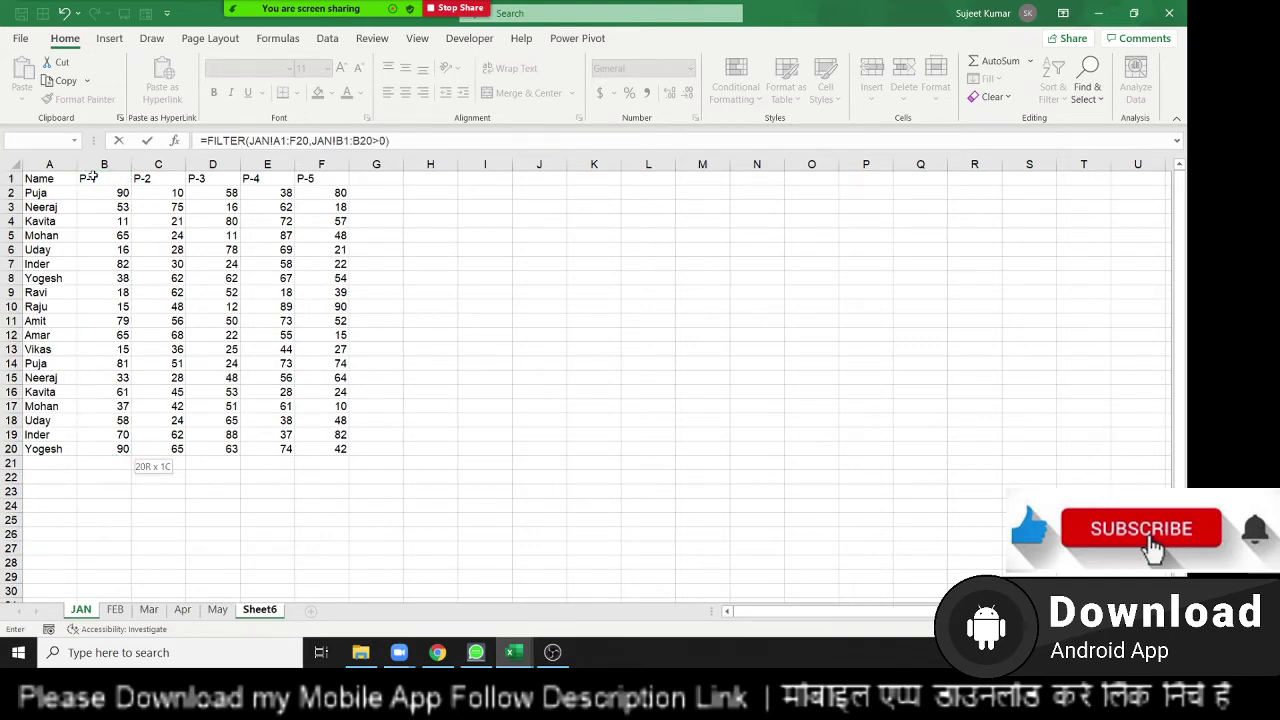
key("Return")
- Check the spilled results down to F26 and return to A7
key("Up")
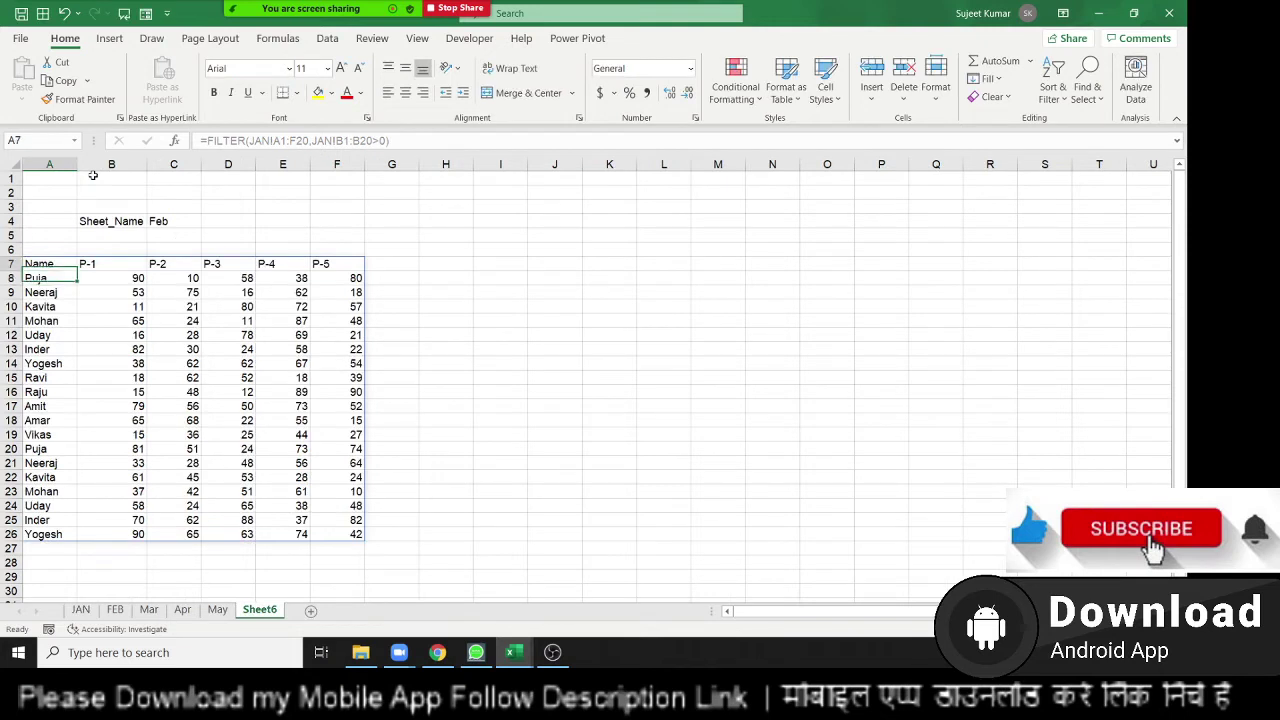
key("ctrl+Down")
key("Right")
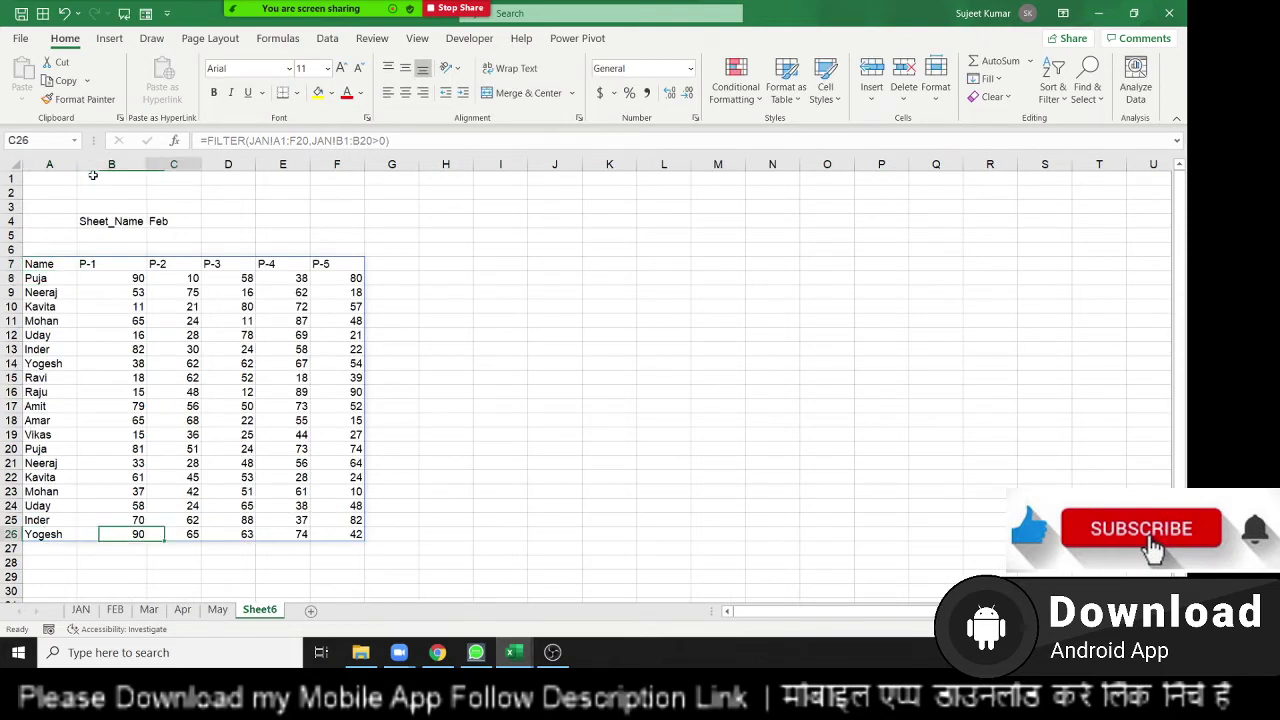
key("Right")
key("Right")
key("Right")
key("ctrl+Up")
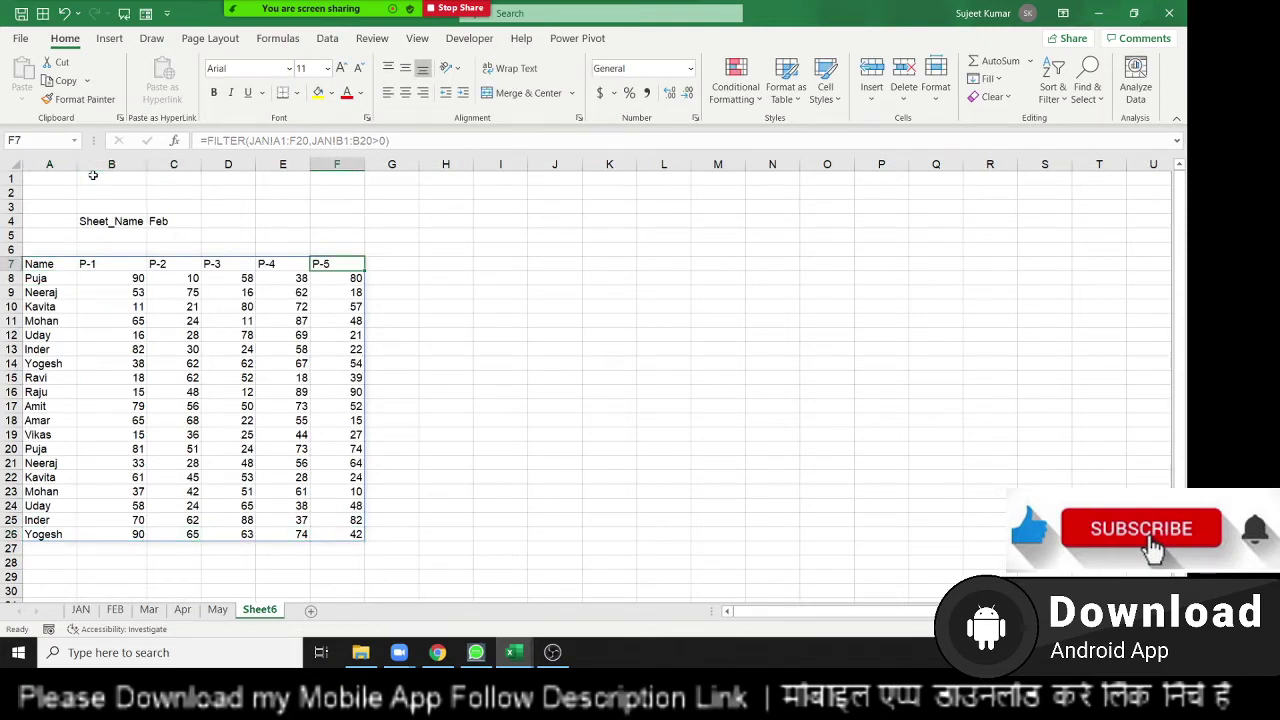
key("ctrl+Left")
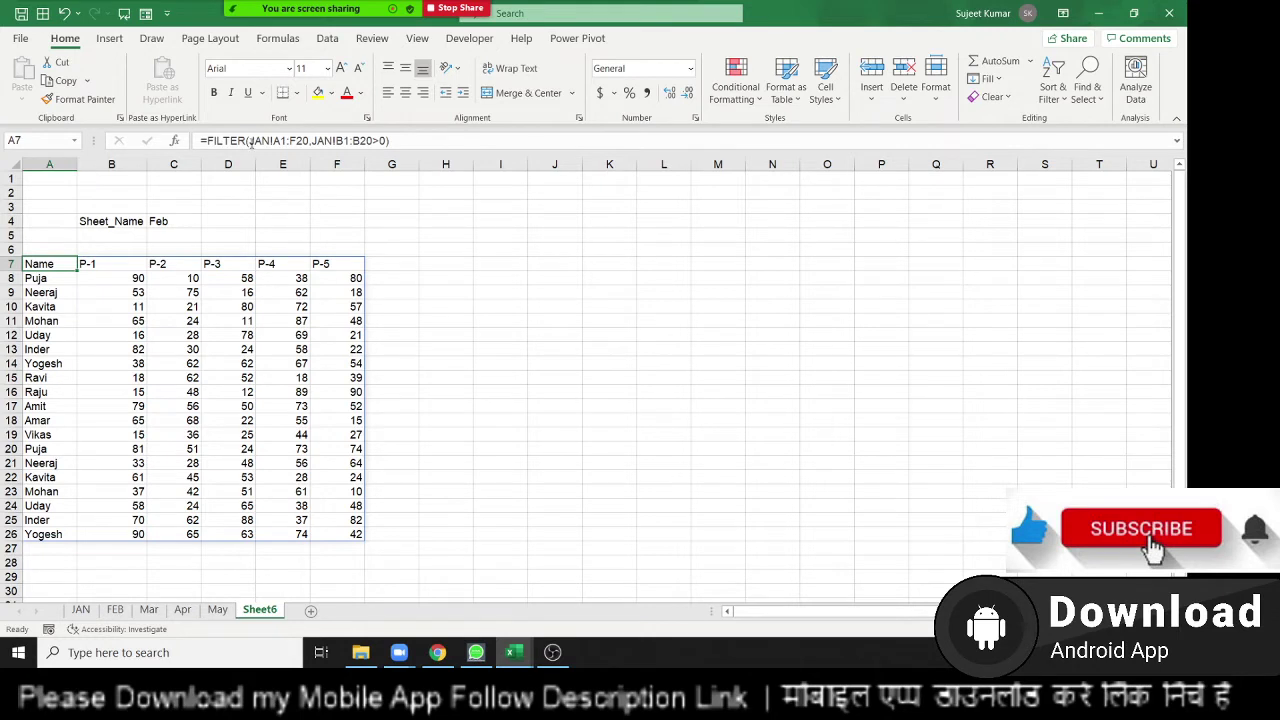
- Replace the JAN data range with INDIRECT(C4&"!A1:F20") in the A7 formula
left_click(252, 141)
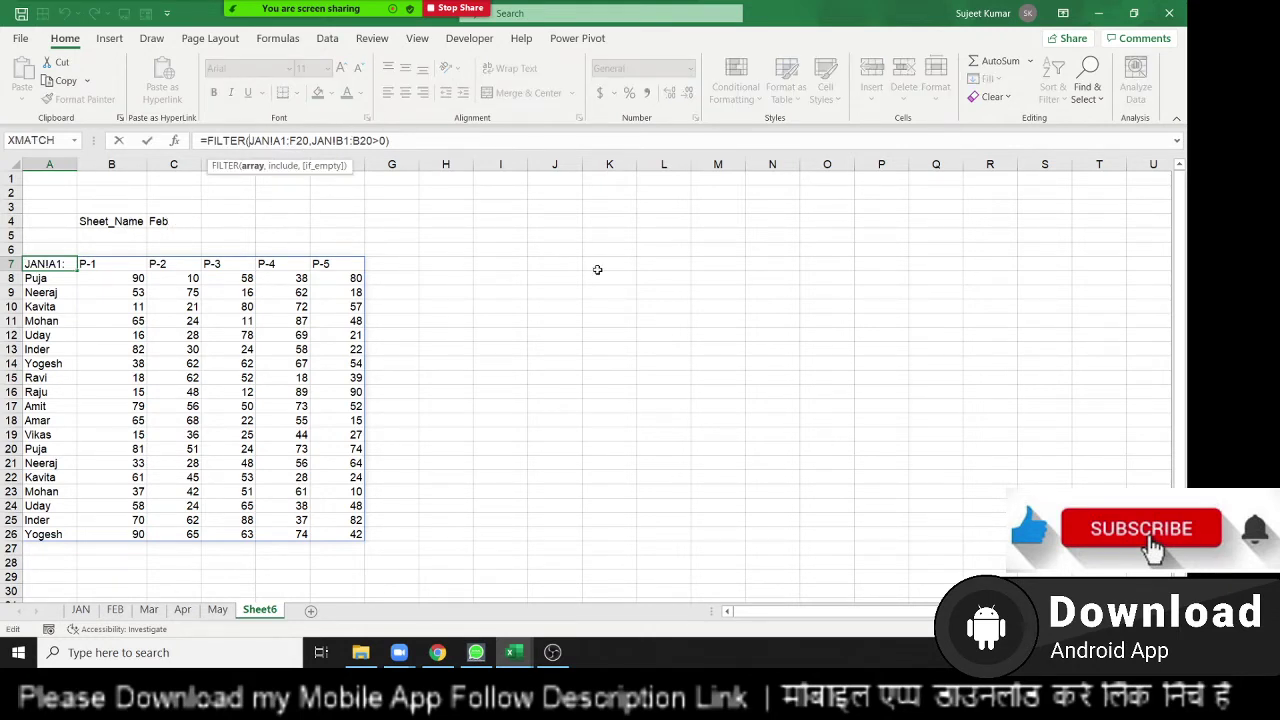
type("IN")
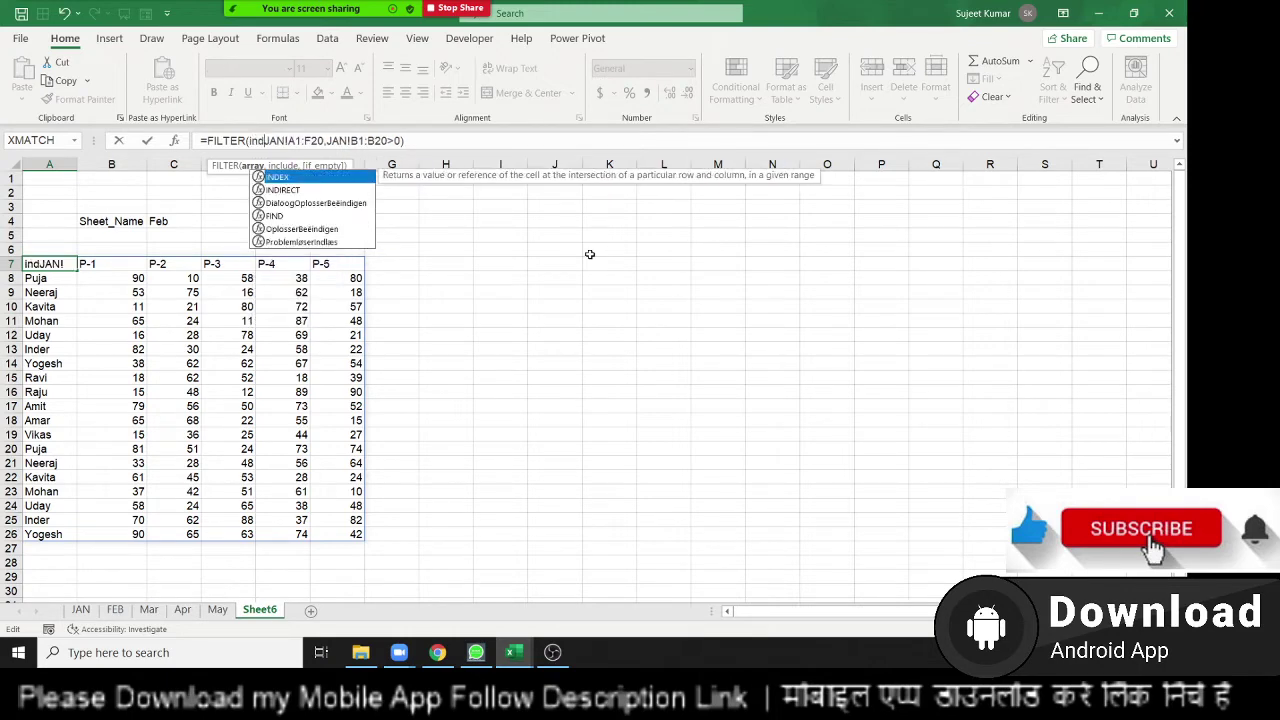
key("Tab")
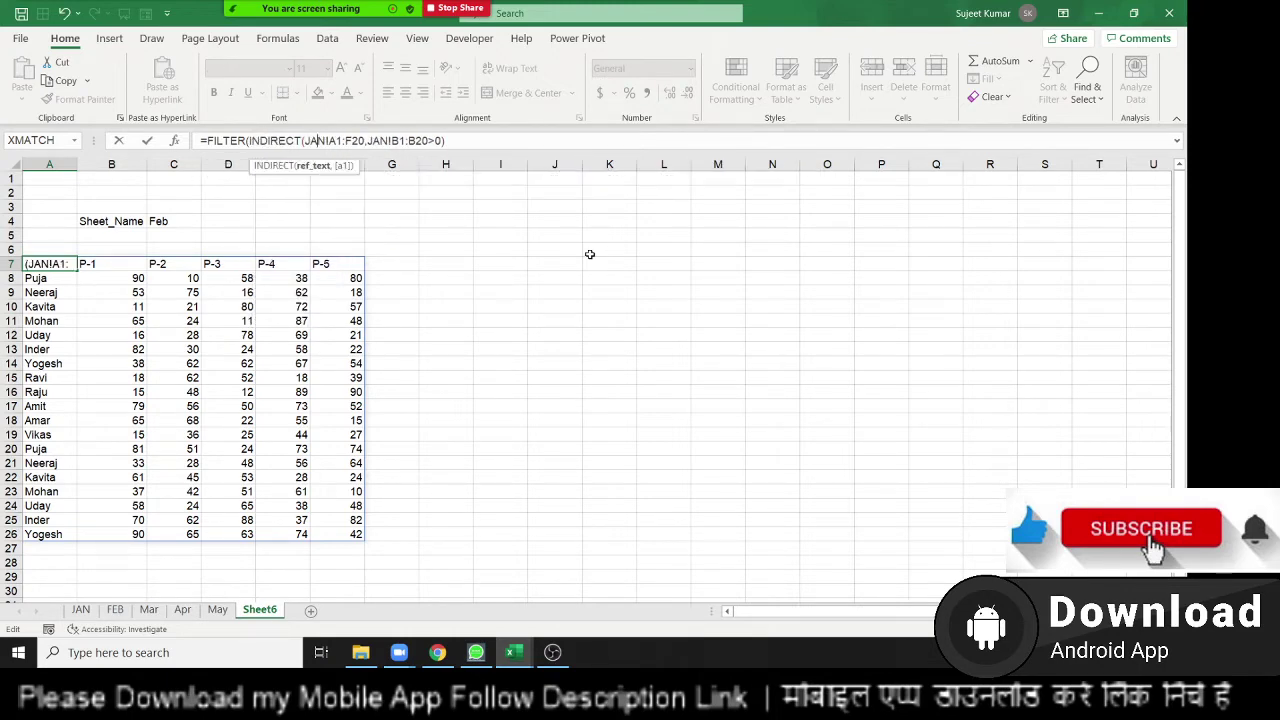
key("Delete")
key("Delete")
key("Delete")
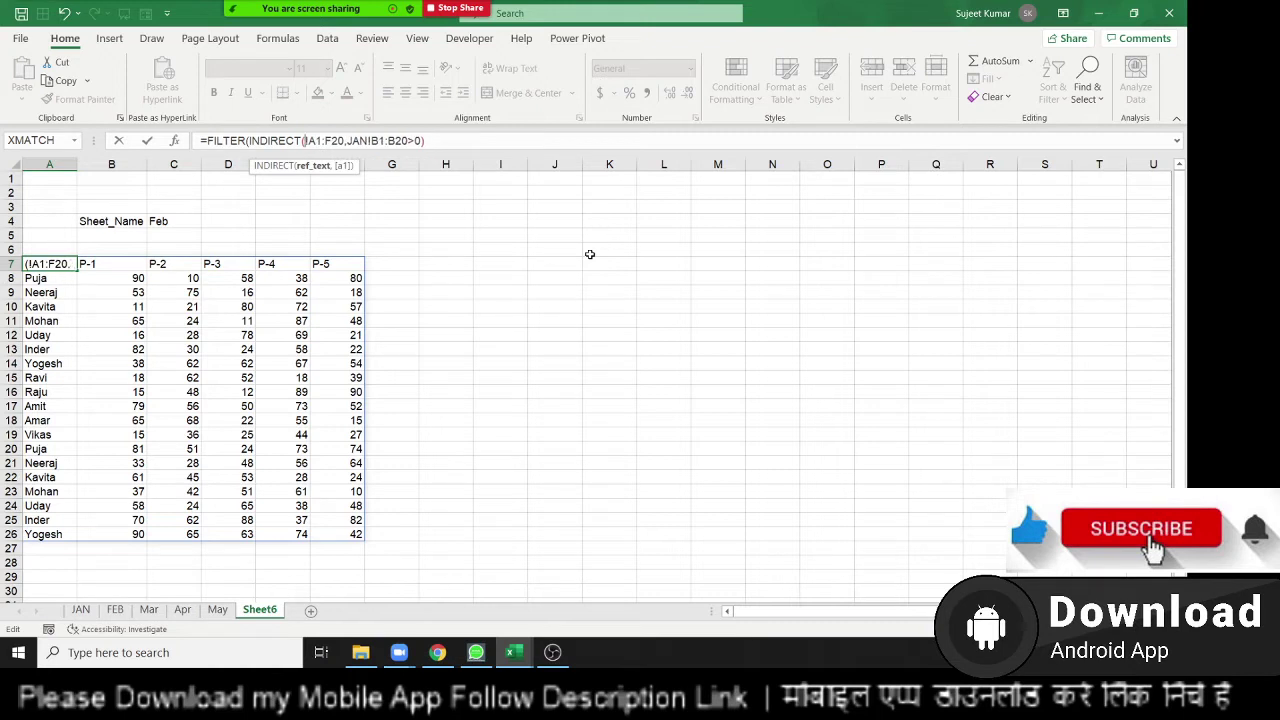
left_click(177, 221)
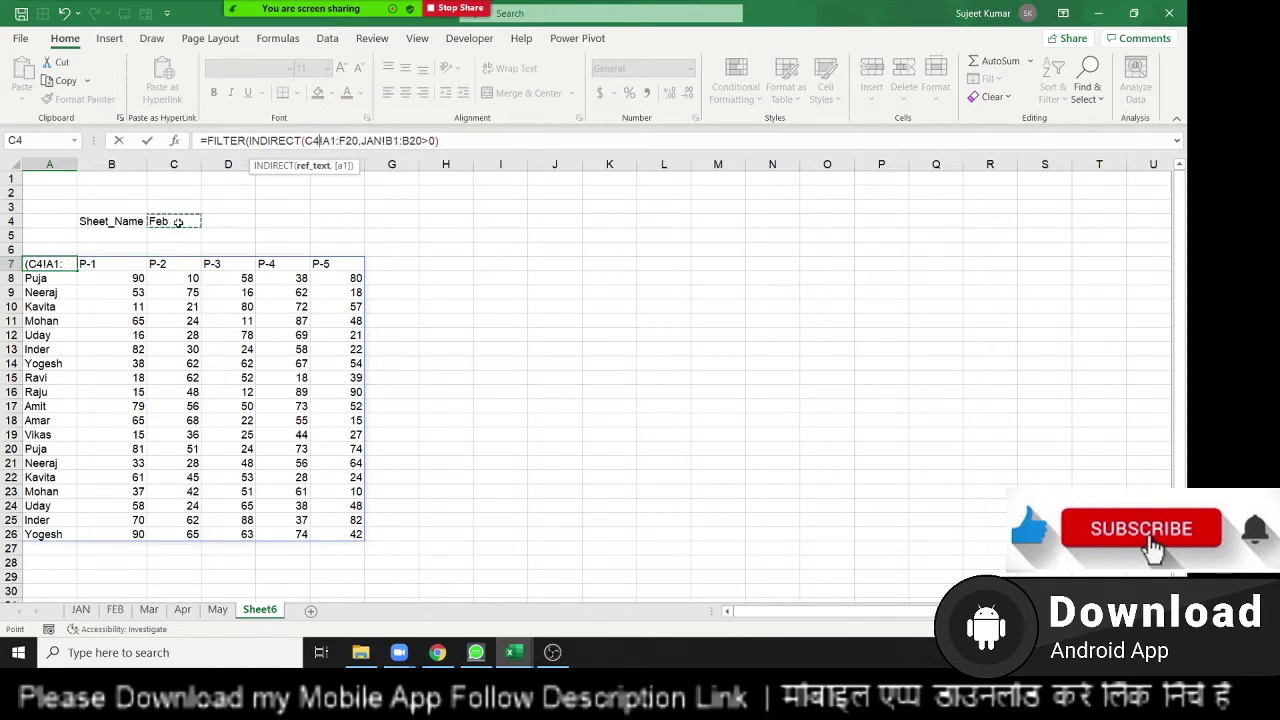
type("&")
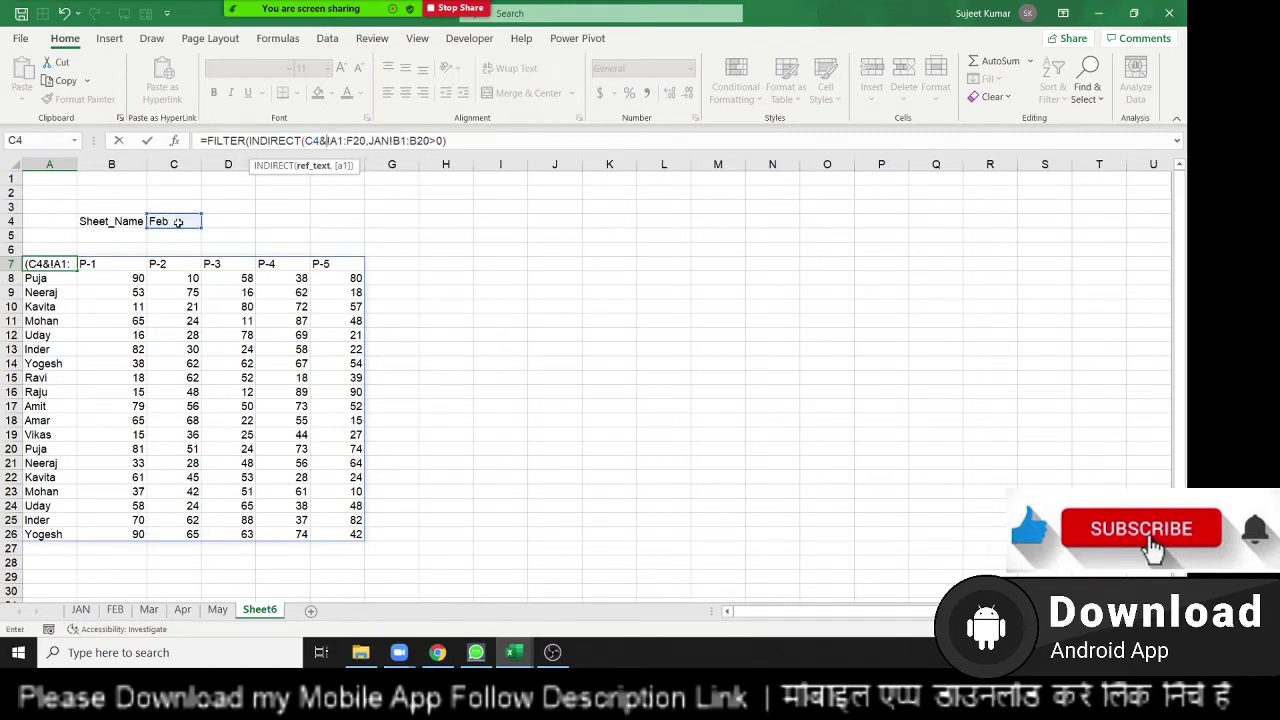
type("\"")
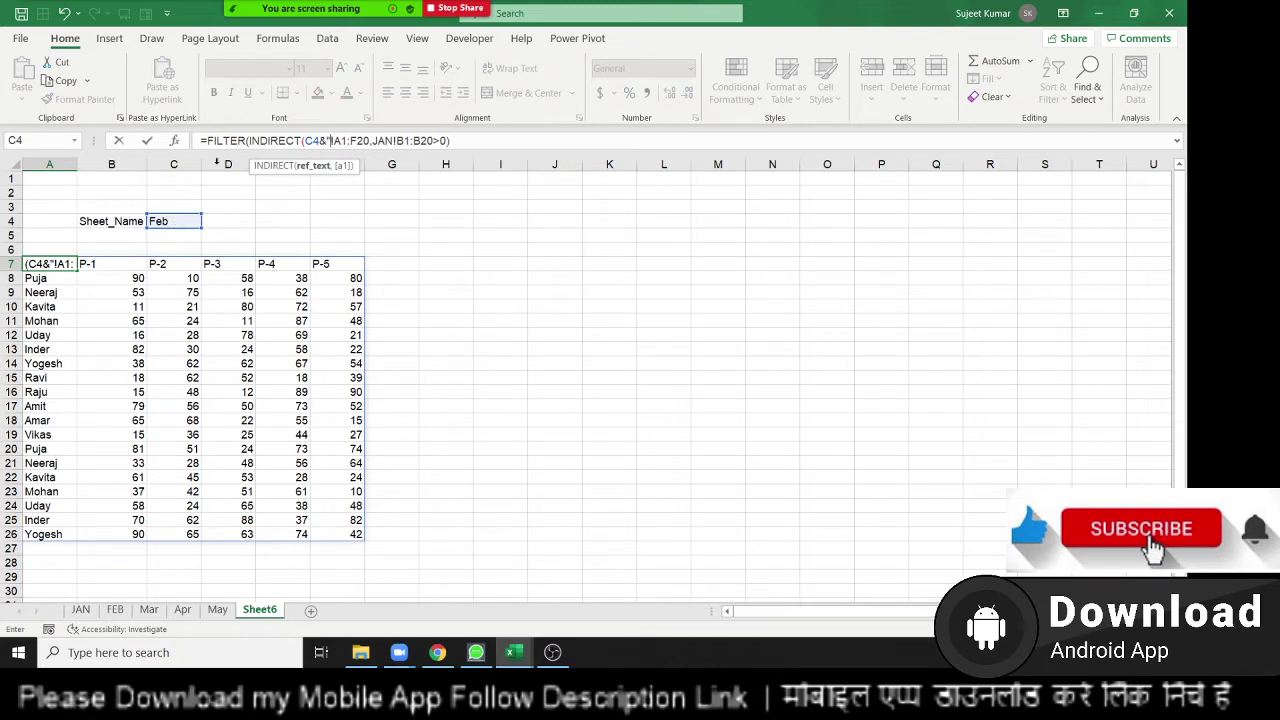
left_click(370, 140)
type("\"")
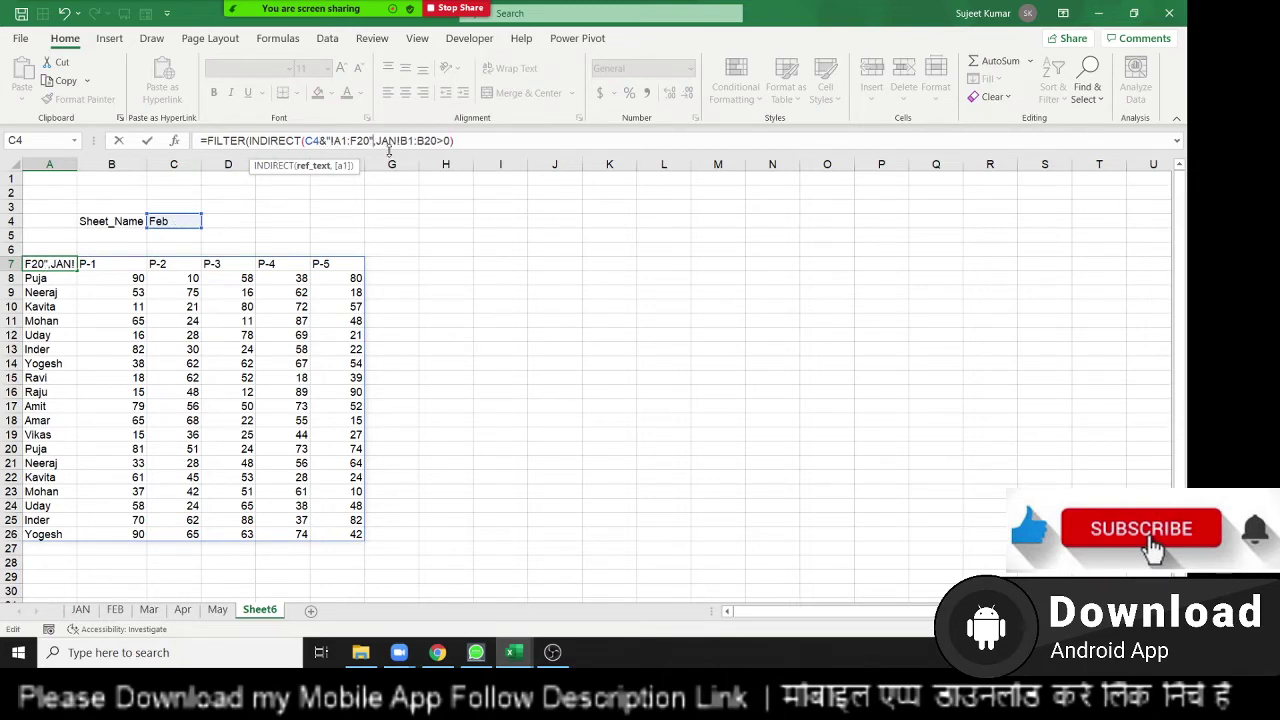
type(")")
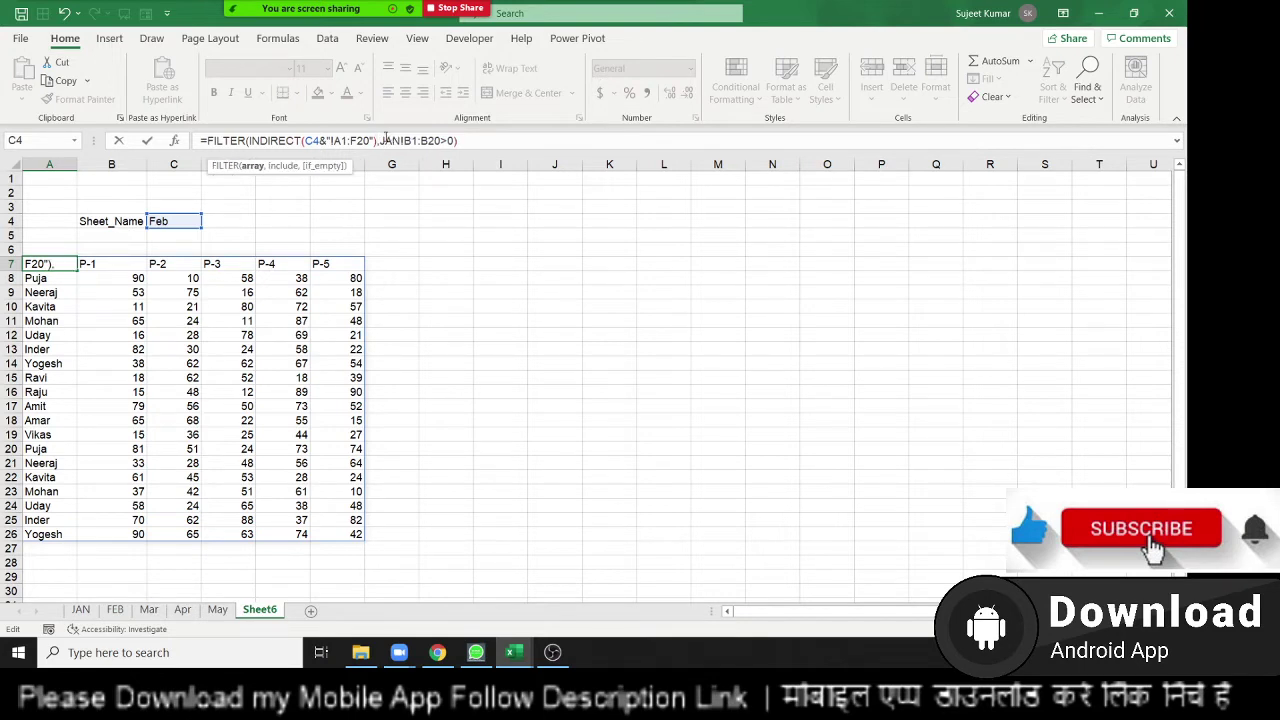
- Make the include argument INDIRECT(C4&"!B1:B20")>0 and commit the formula
left_click(382, 141)
key("Delete")
key("Delete")
key("Delete")
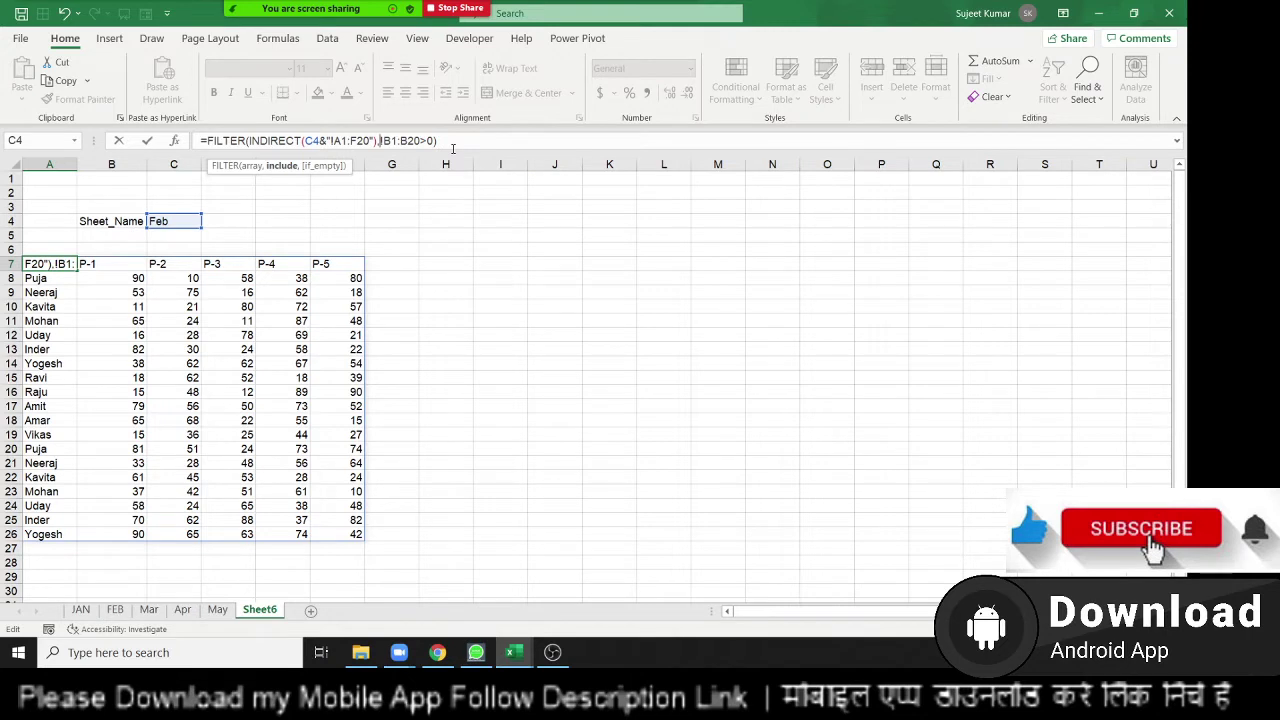
type("ind")
key("Down")
key("Tab")
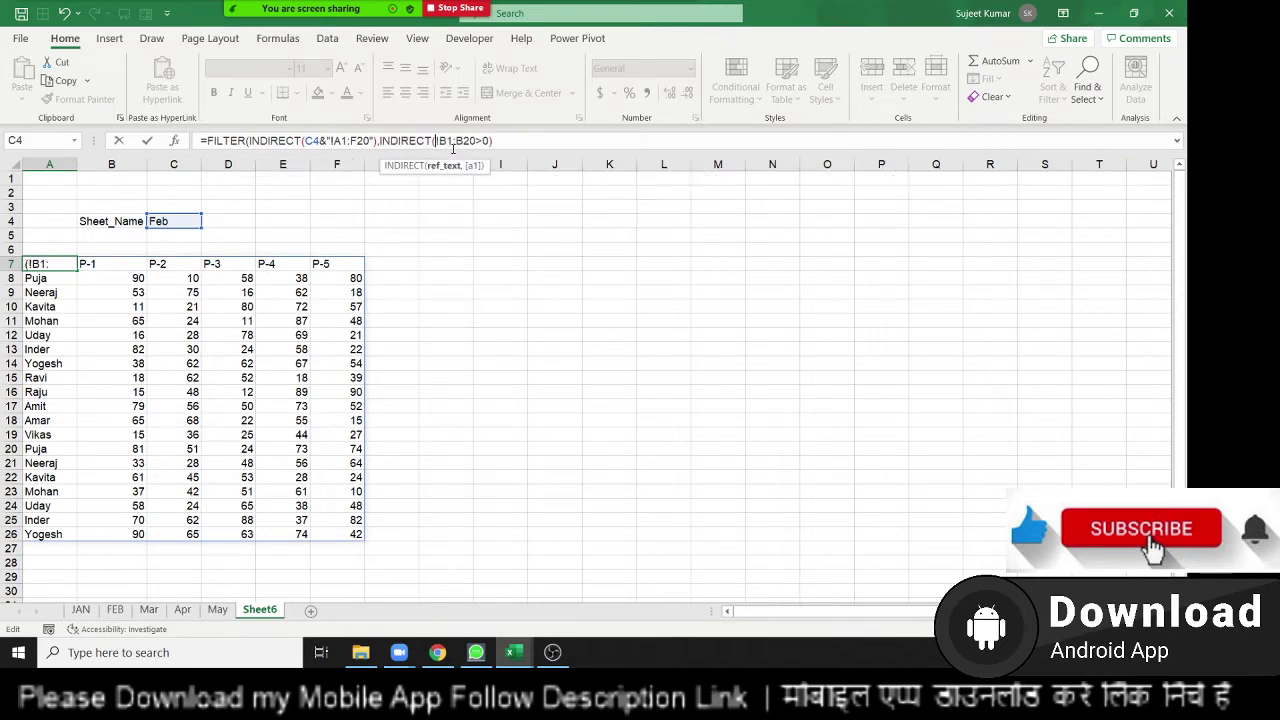
left_click(170, 222)
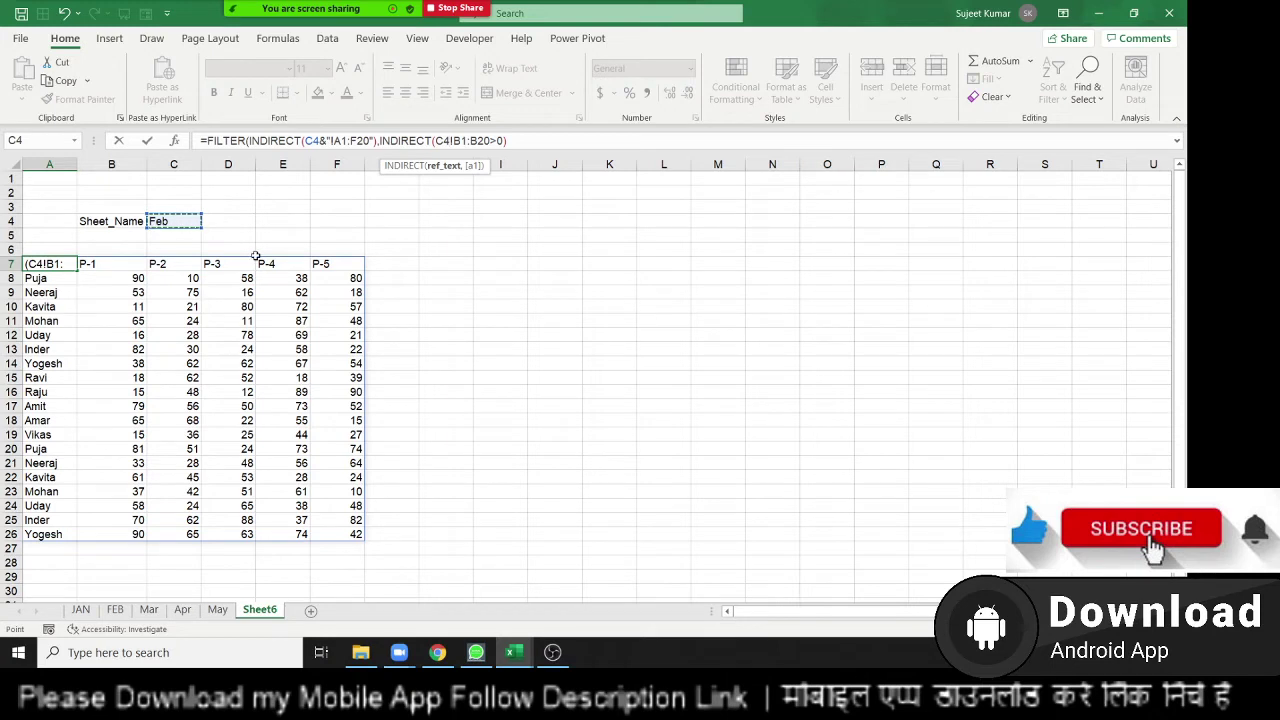
type("&\"")
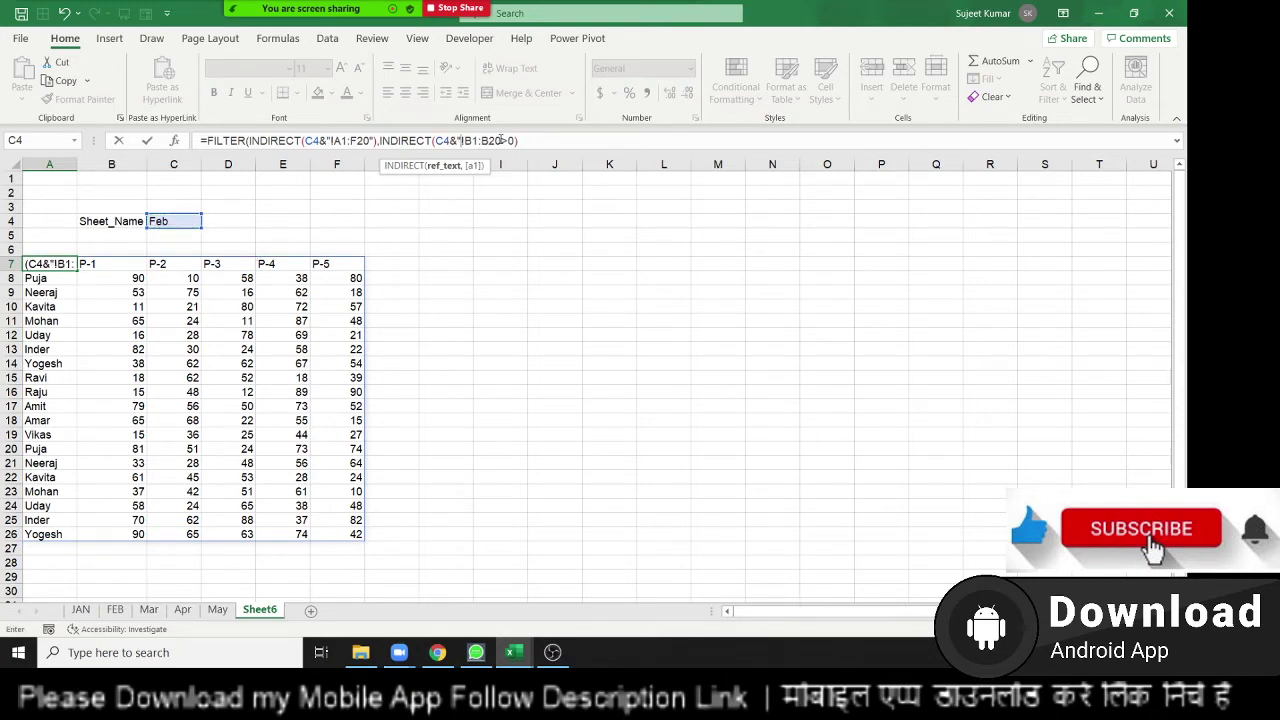
left_click(502, 140)
type("\"")
type(")")
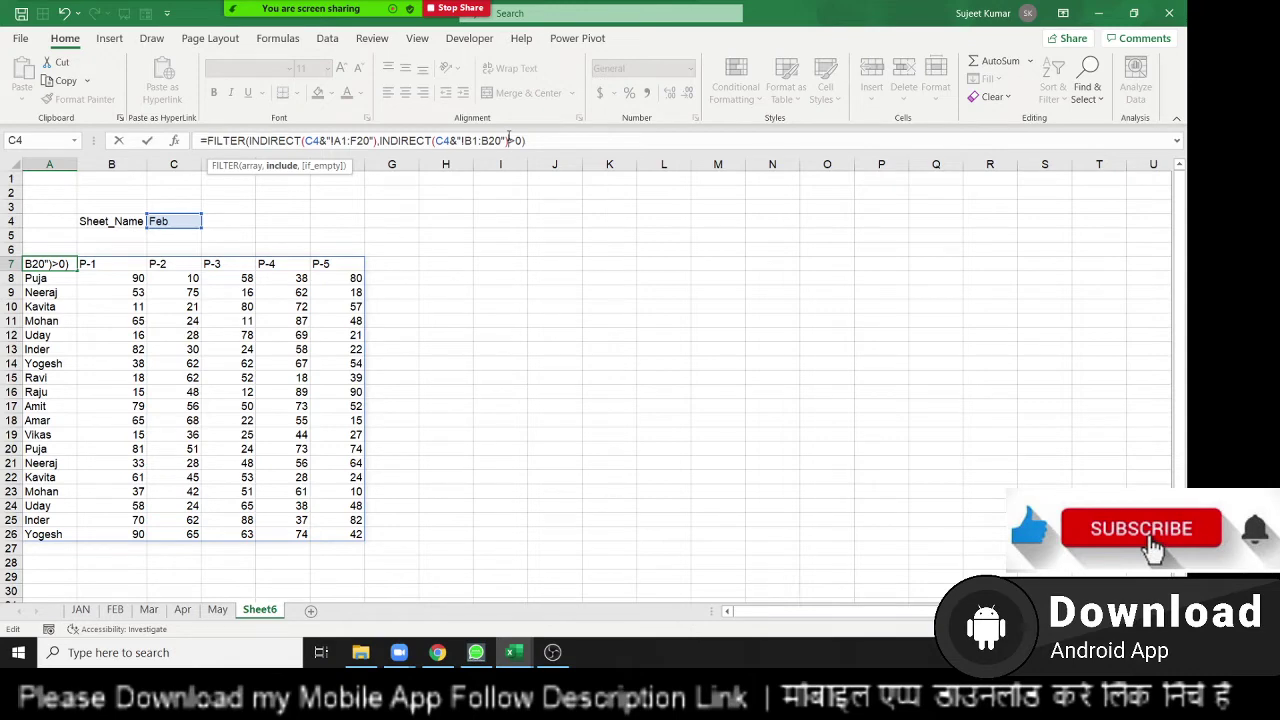
key("Return")
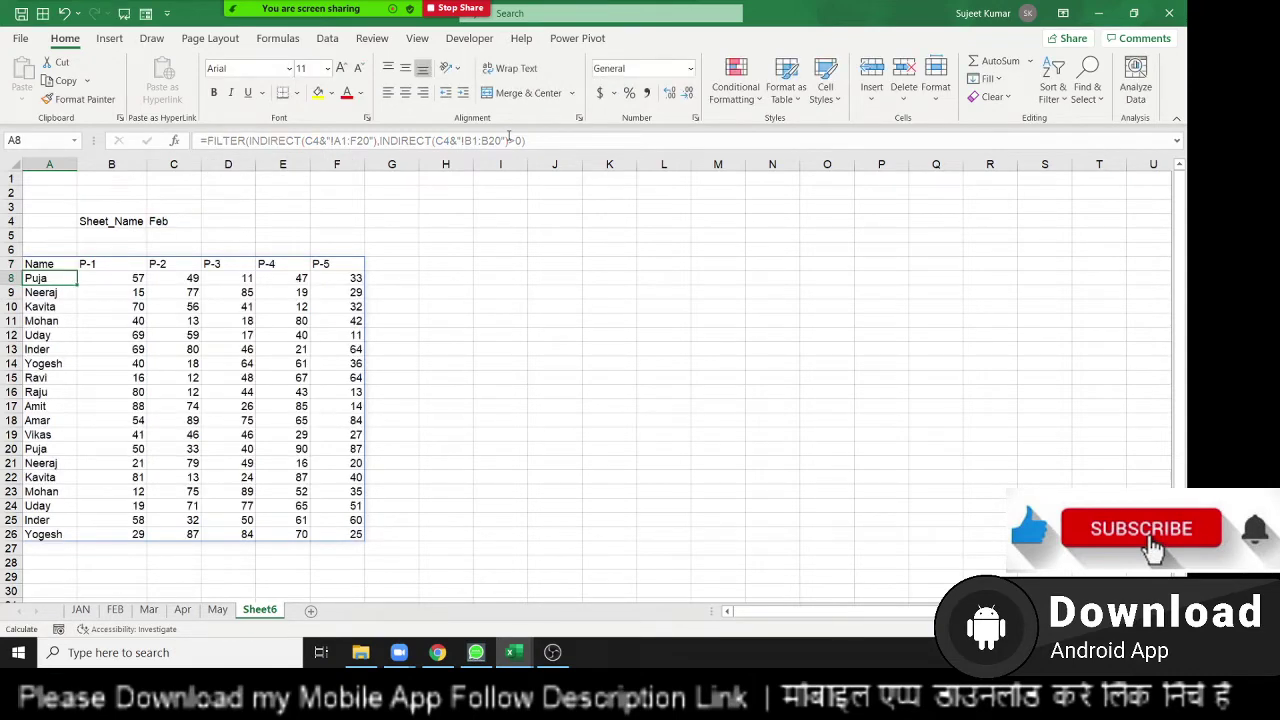
- Switch C4 through Mar, Apr and May to see each month's report
key("Up")
key("Up")
key("Up")
key("Up")
key("Right")
key("Right")
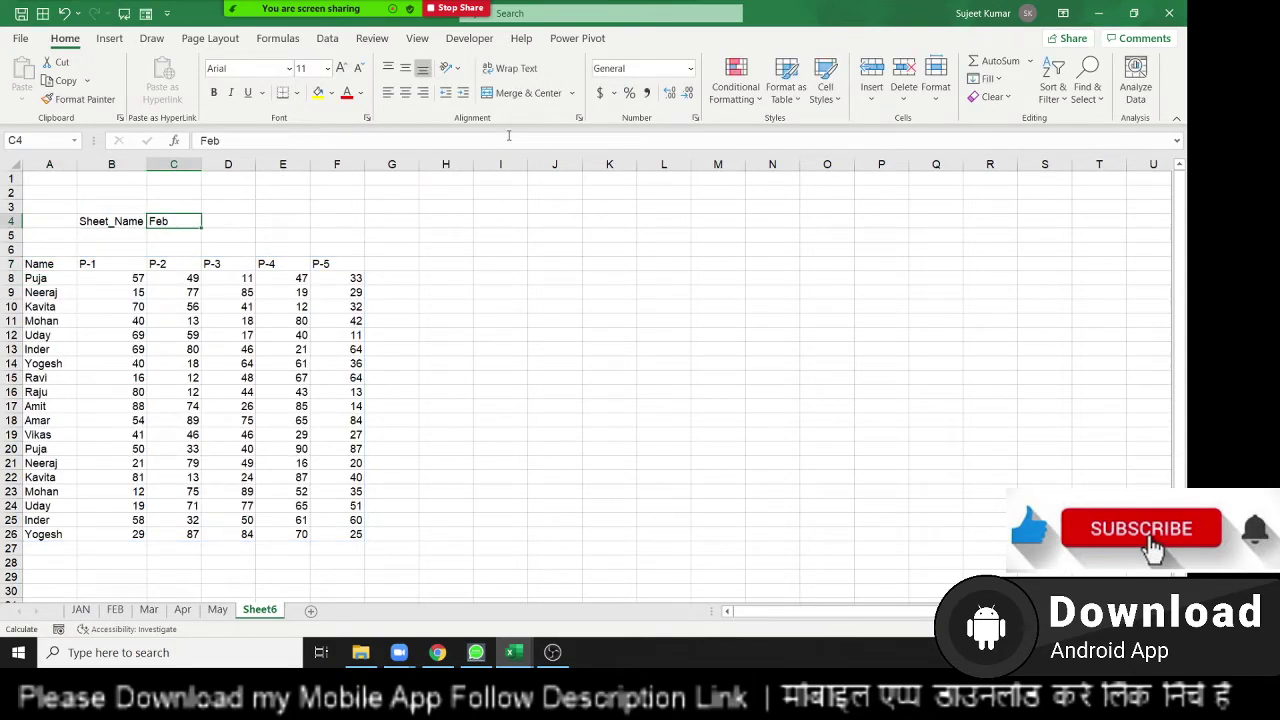
type("Mar")
key("Return")
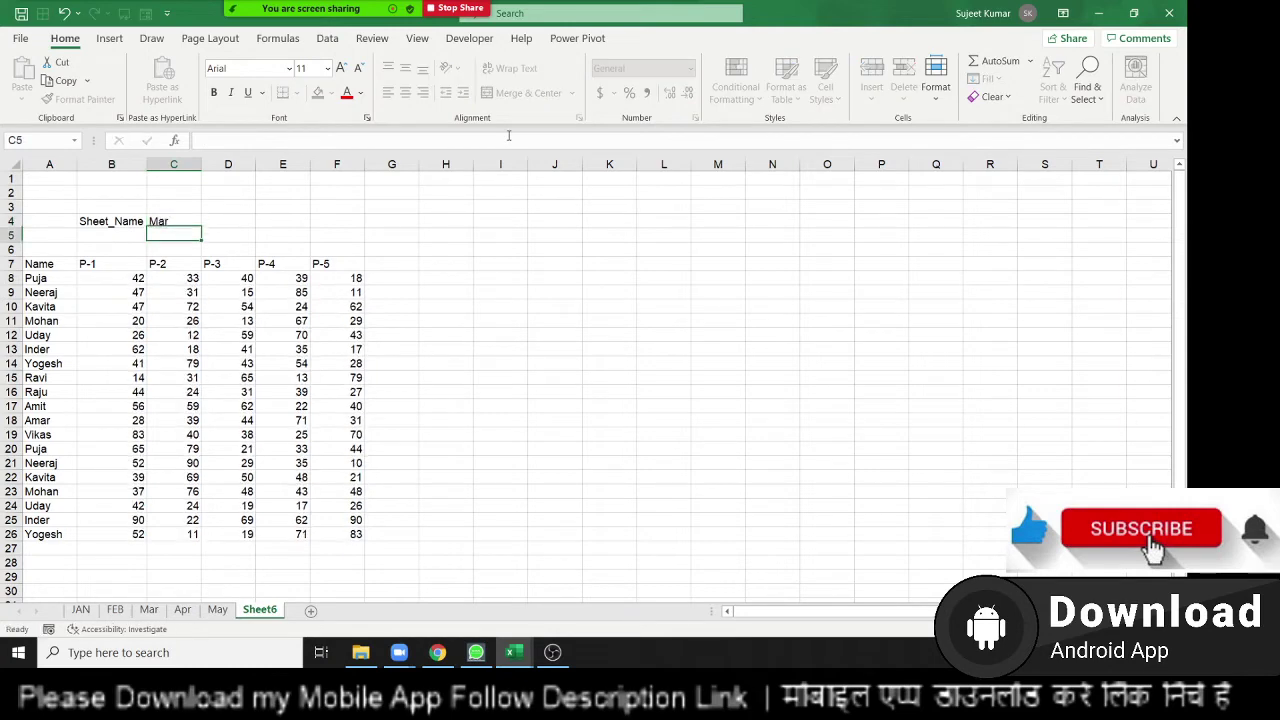
key("Up")
type("Apr")
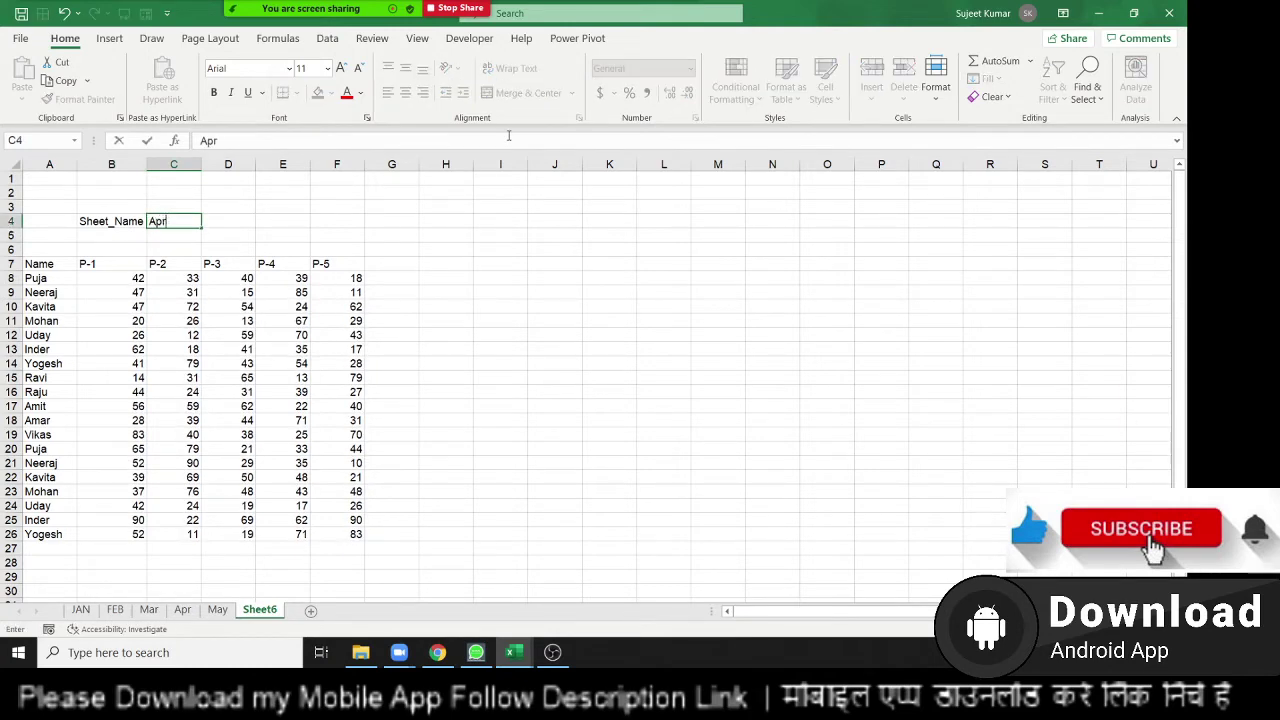
key("Return")
key("Up")
type("Ma")
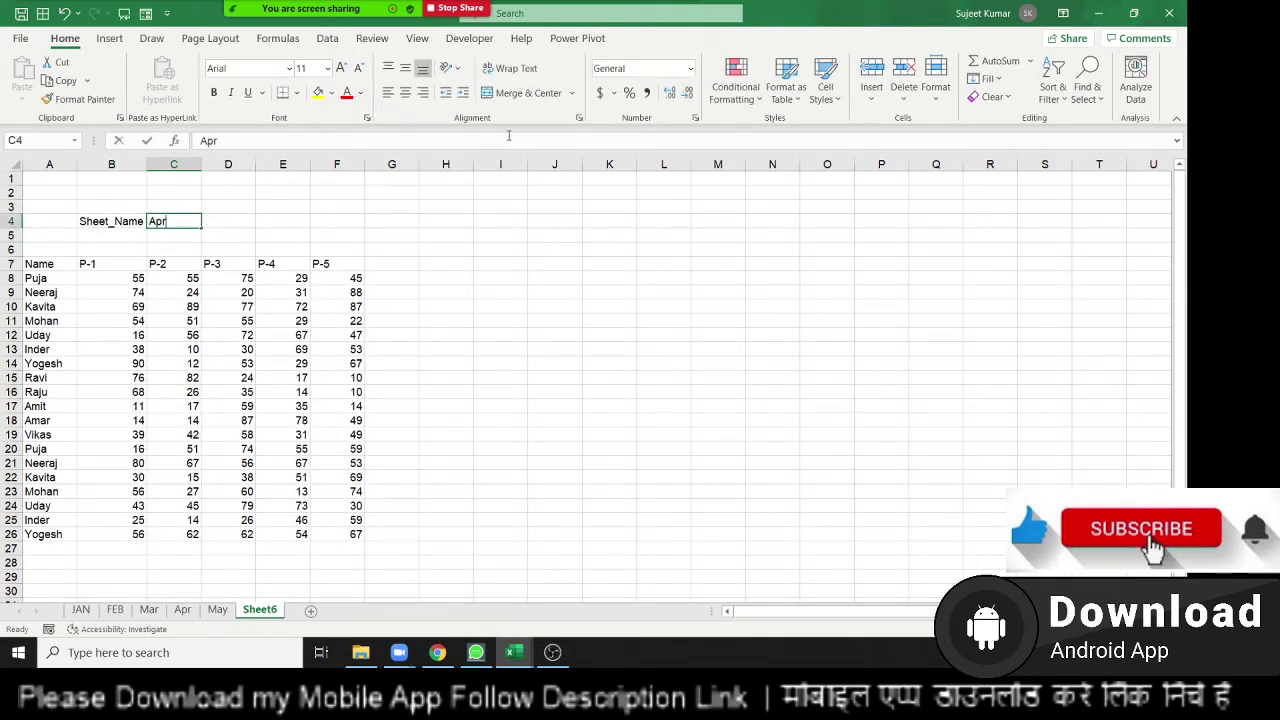
type("y")
key("Return")
- Set C4 back to Jan and select A7 to show its formula
key("Up")
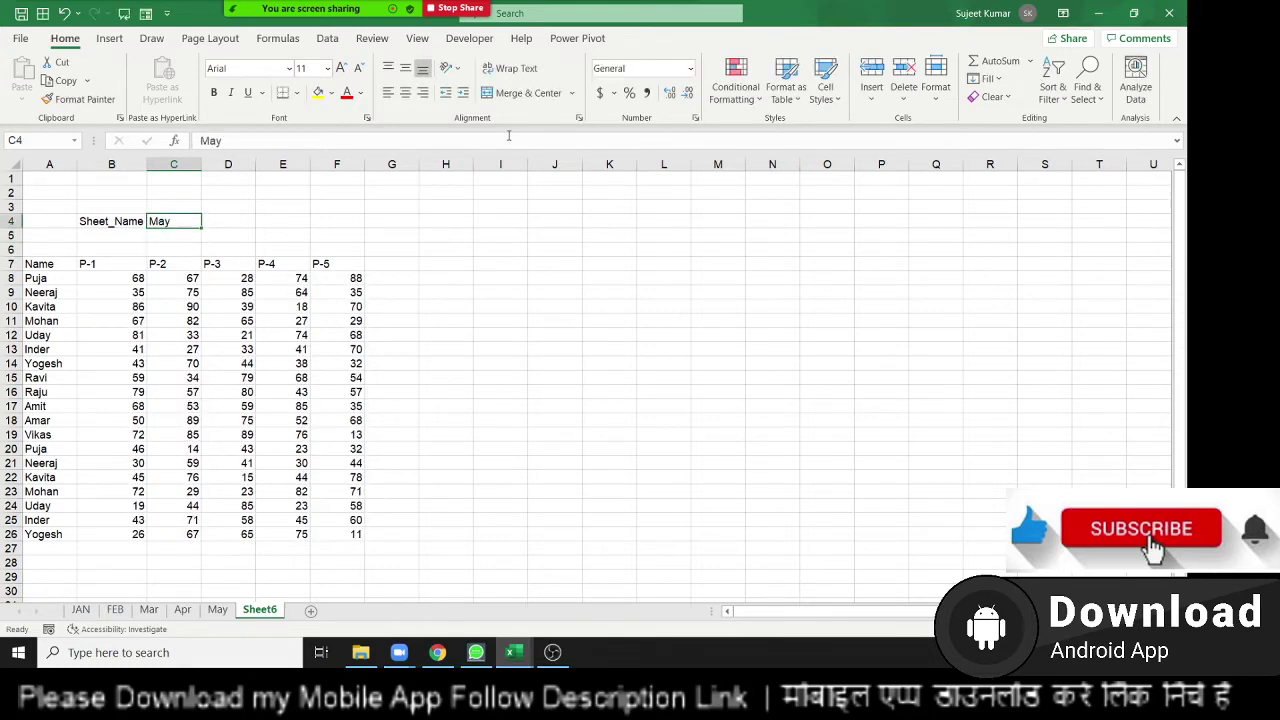
type("Jan")
key("Return")
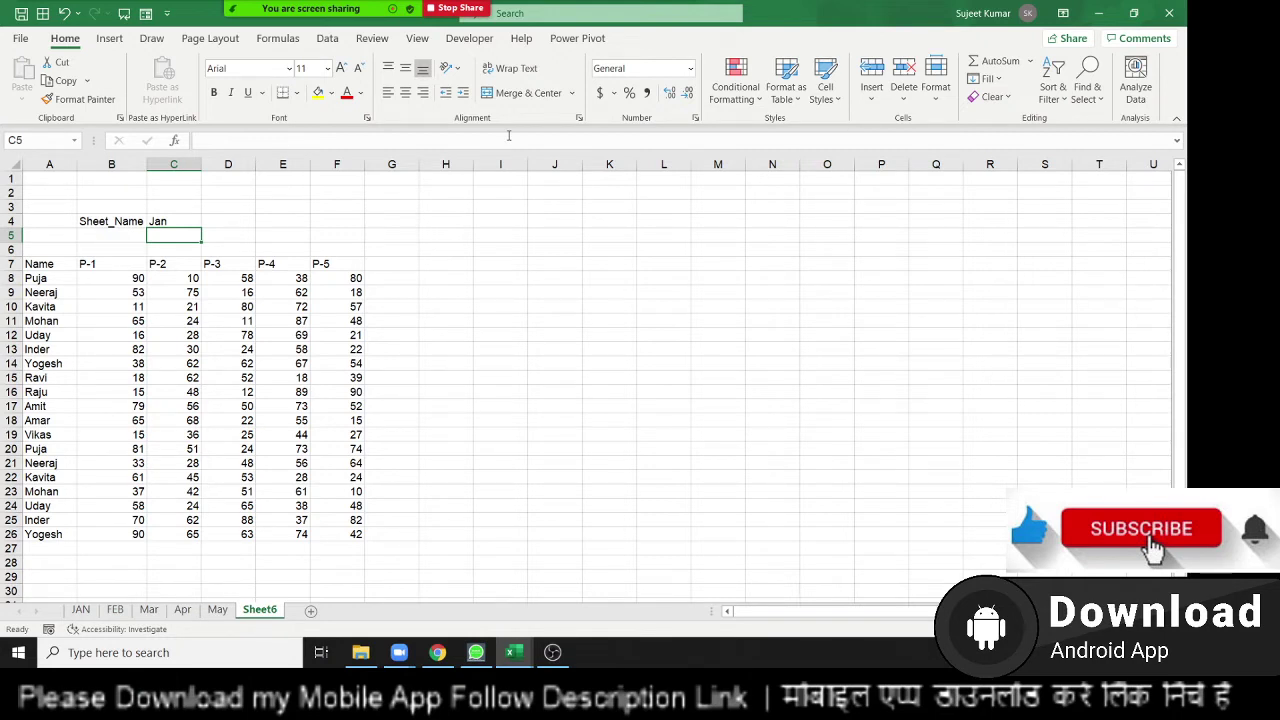
key("Left")
key("Left")
key("Down")
key("Down")
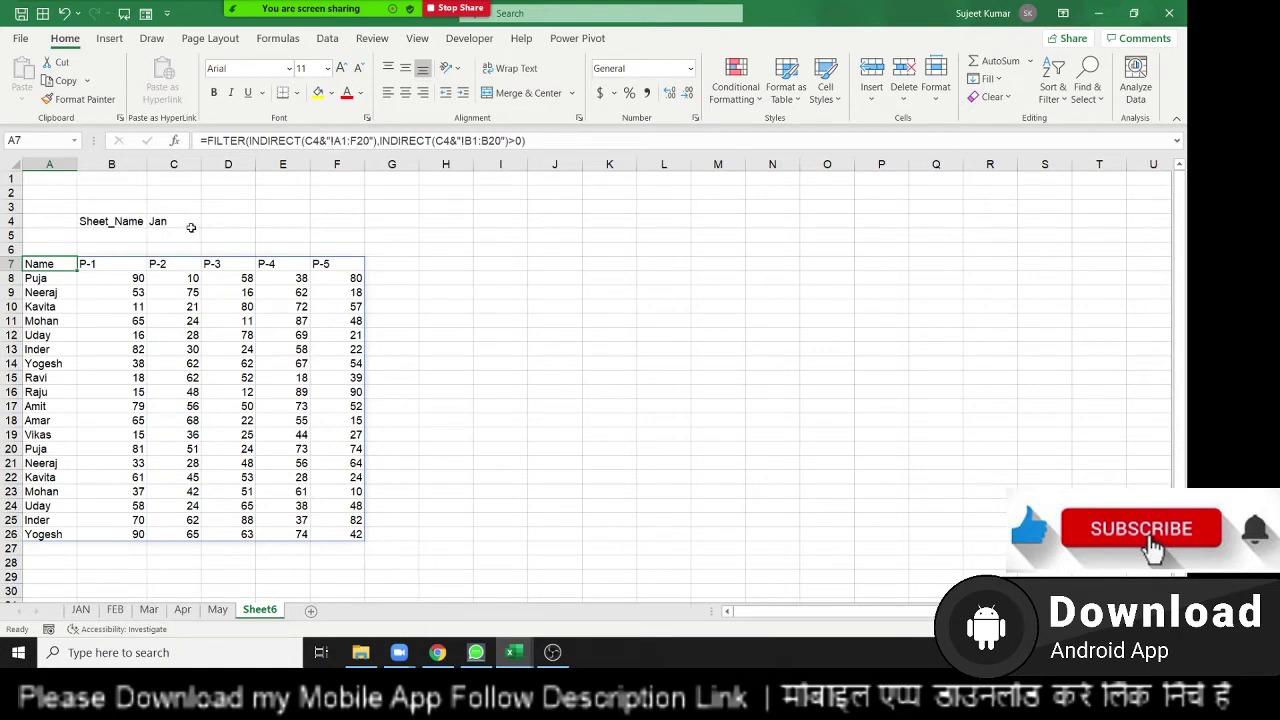
left_click(306, 140)
left_click_drag(306, 140, 359, 141)
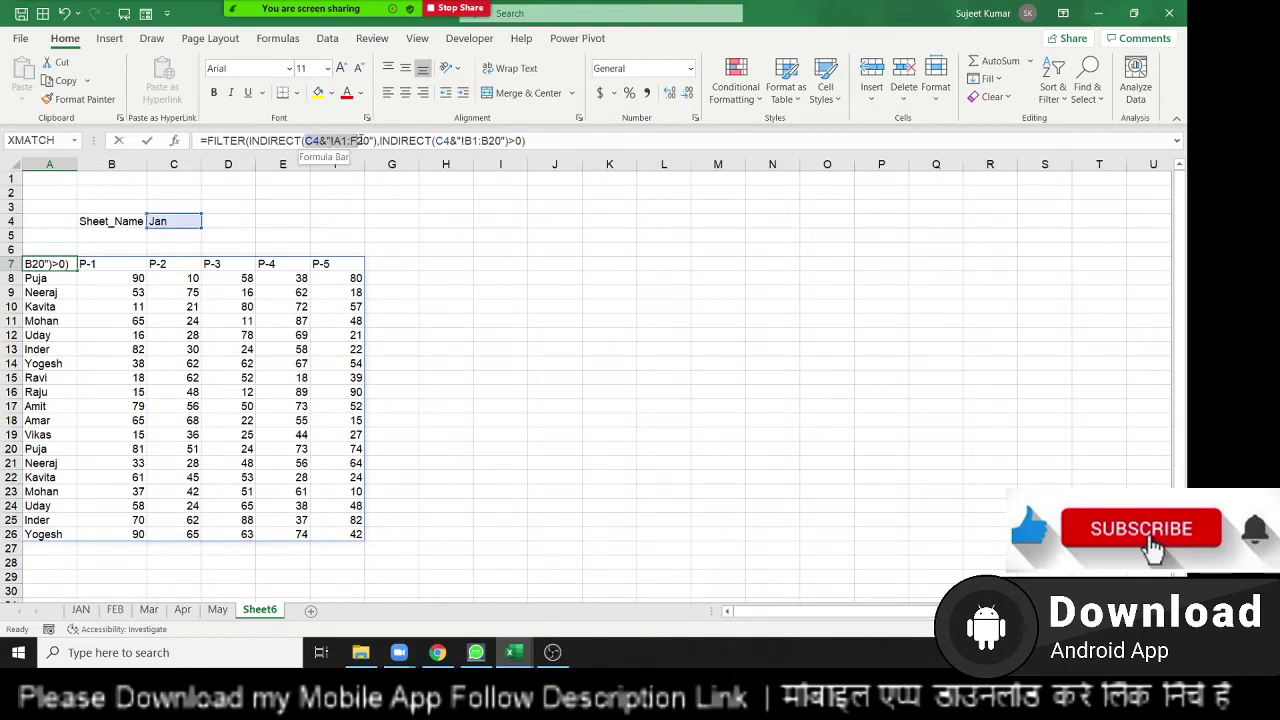
key("Escape")
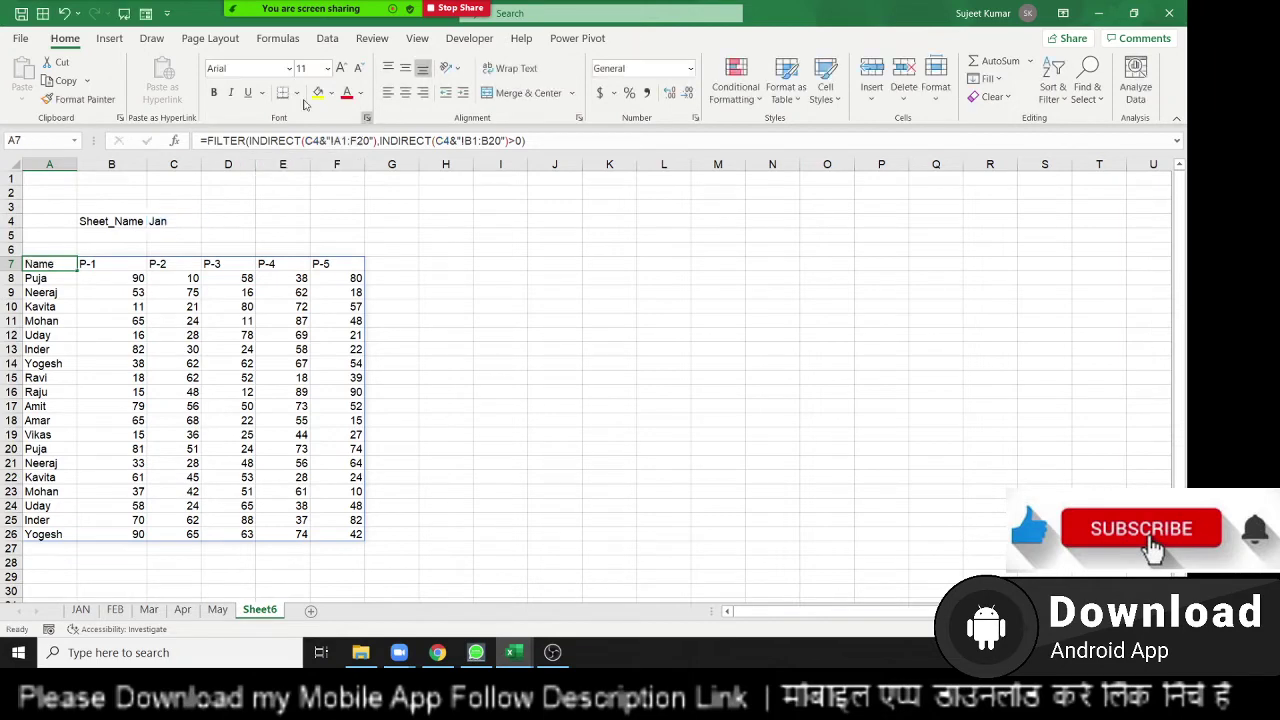
left_click(278, 38)
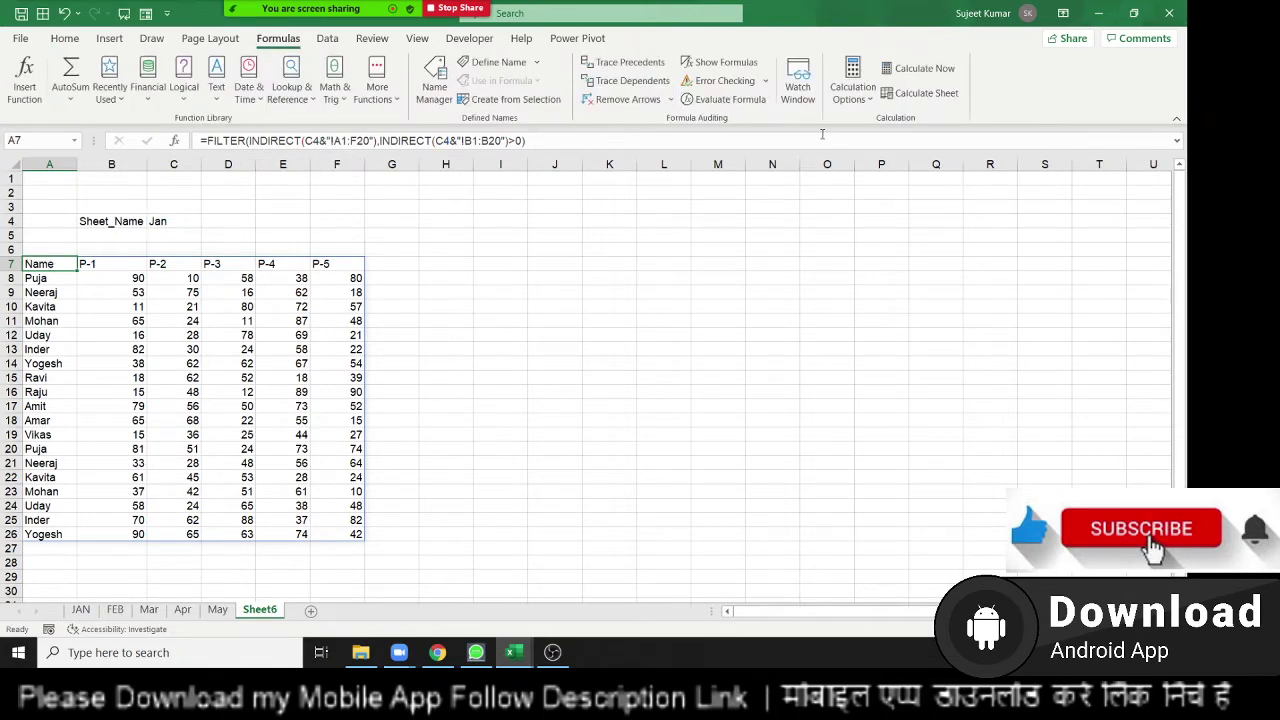
left_click(741, 101)
left_click(778, 426)
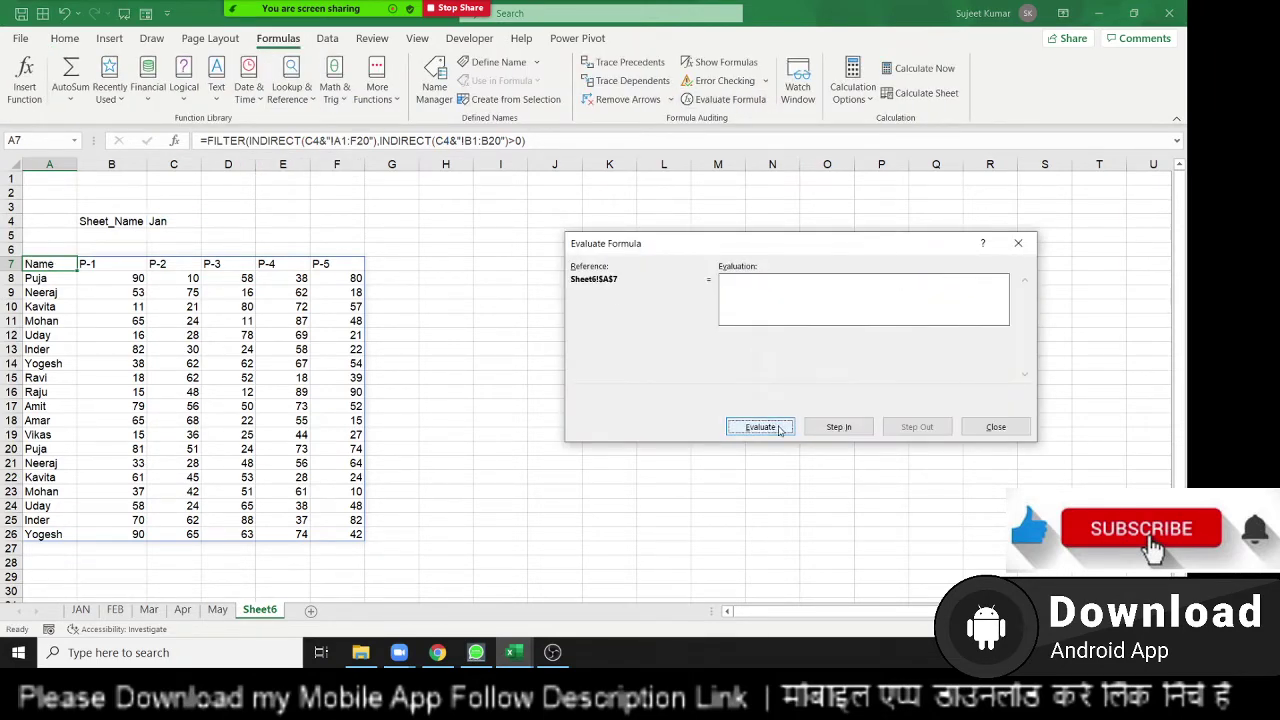
left_click(779, 428)
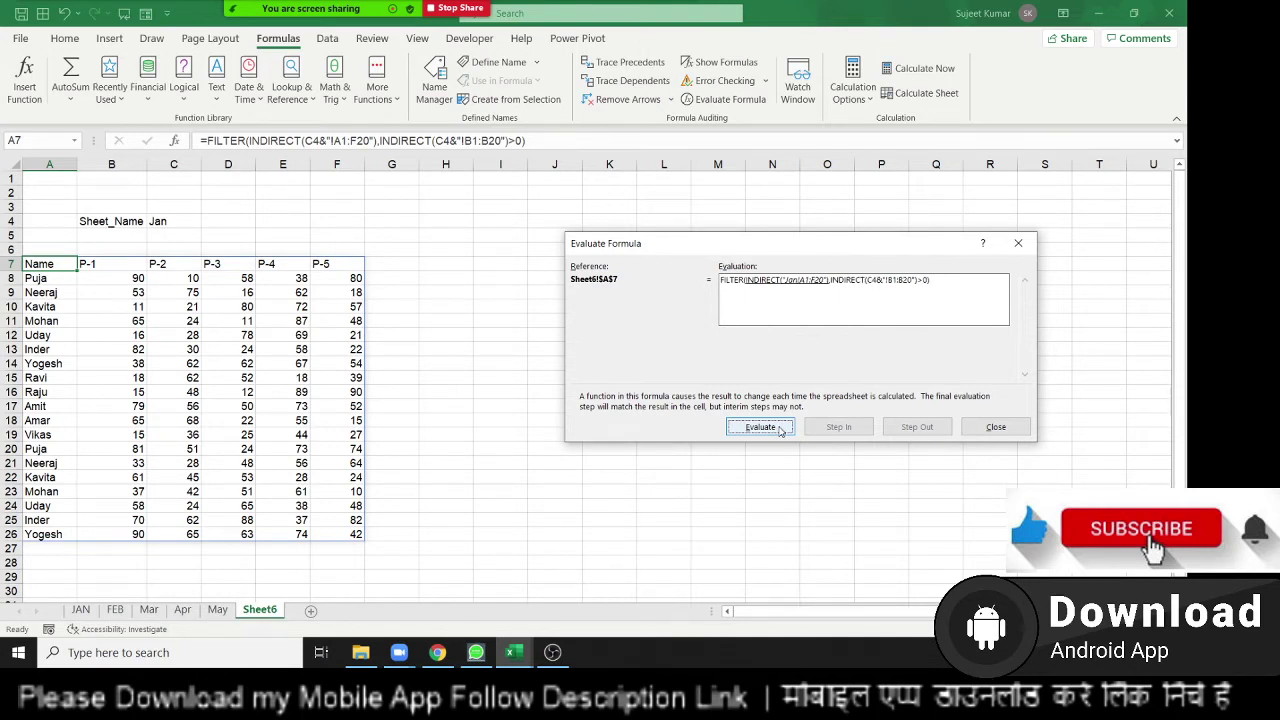
left_click(778, 433)
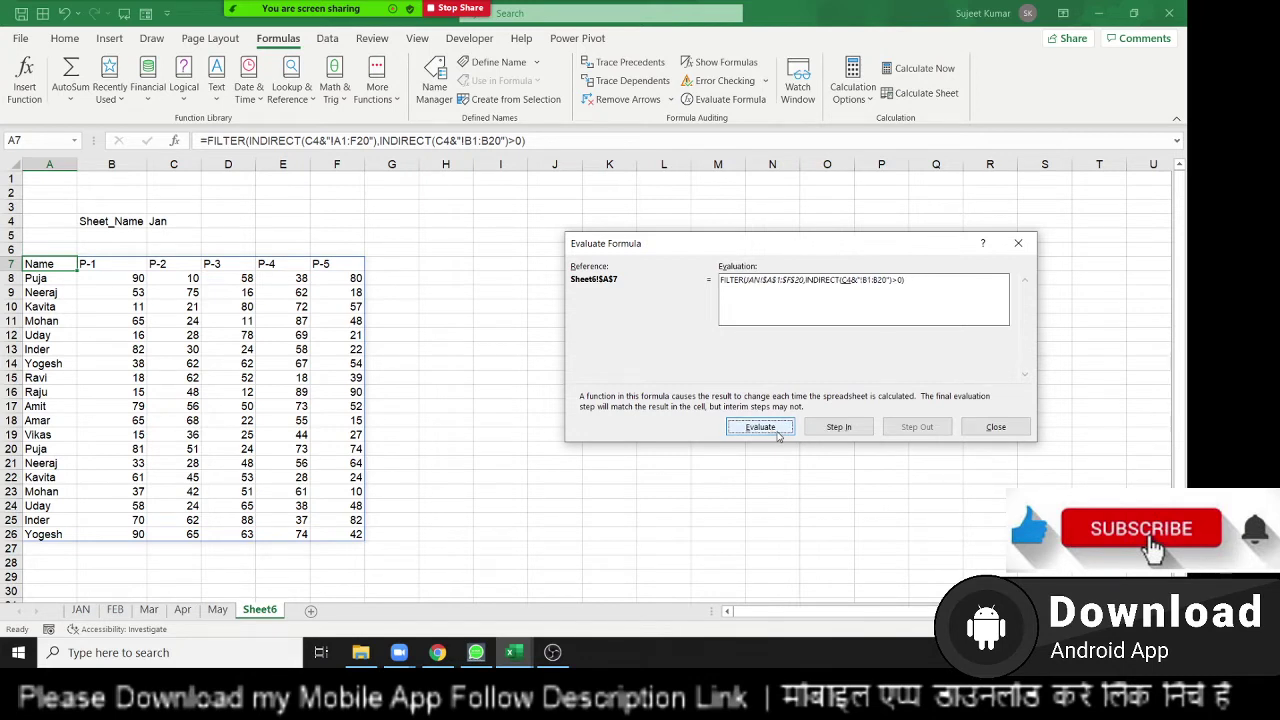
left_click(777, 432)
left_click(777, 432)
left_click(777, 432)
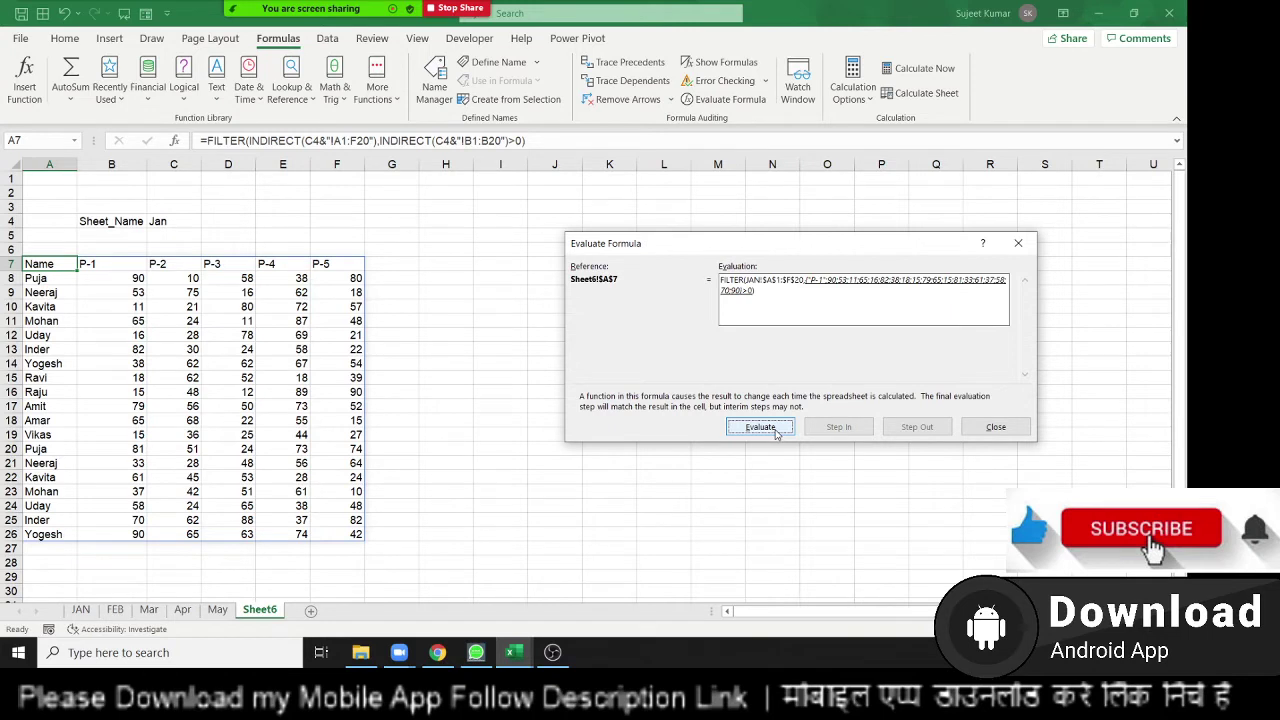
left_click(777, 432)
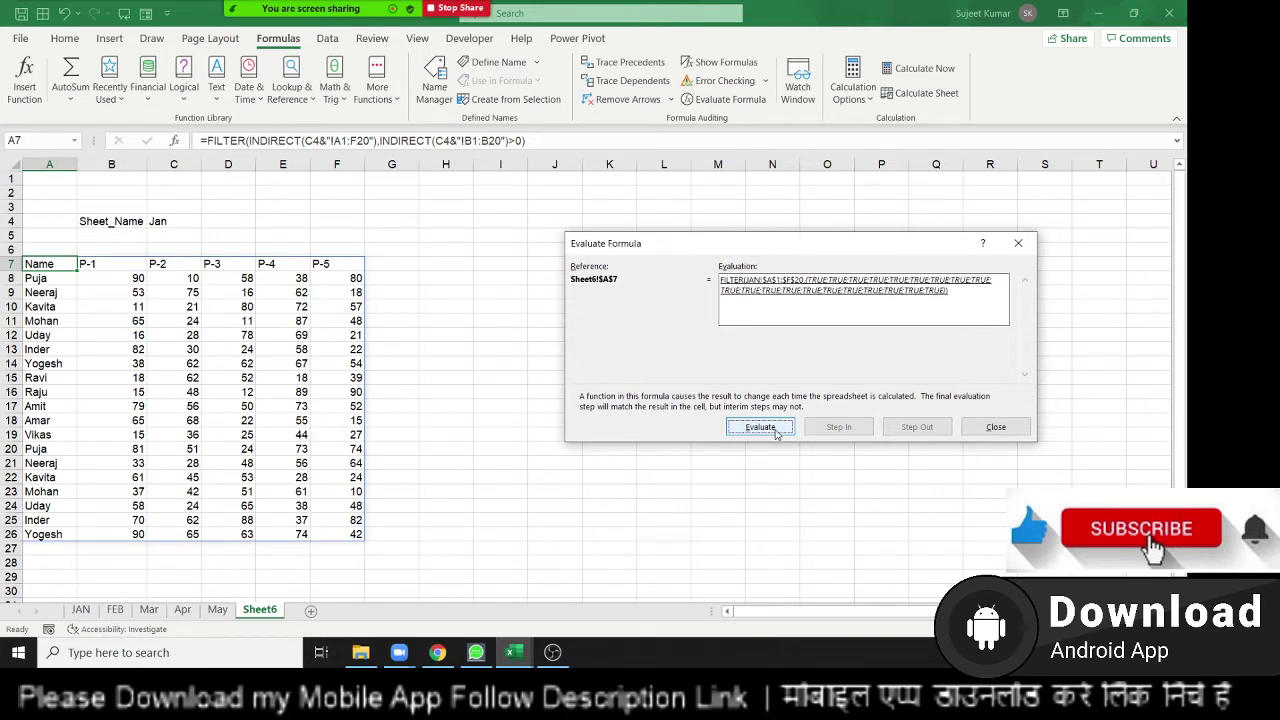
left_click(777, 433)
key("Escape")
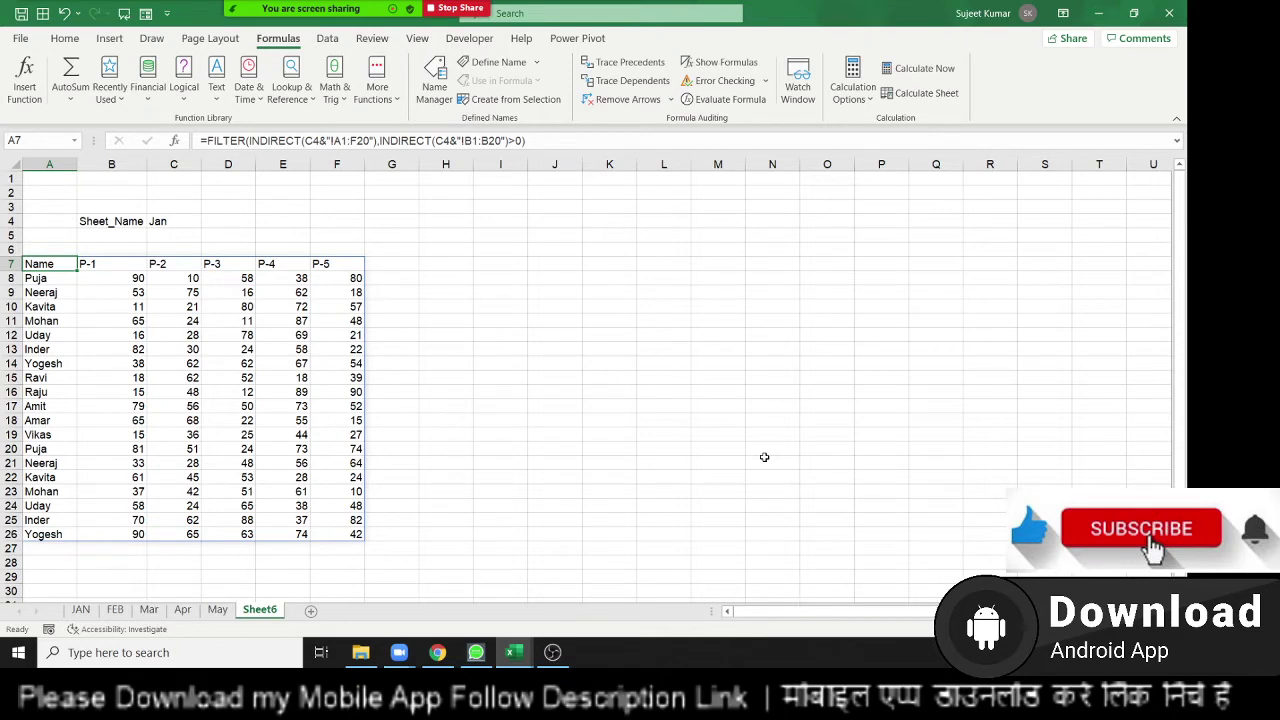
- Add a new blank Sheet7 and move it ahead of Sheet6 in the tab order
left_click(309, 611)
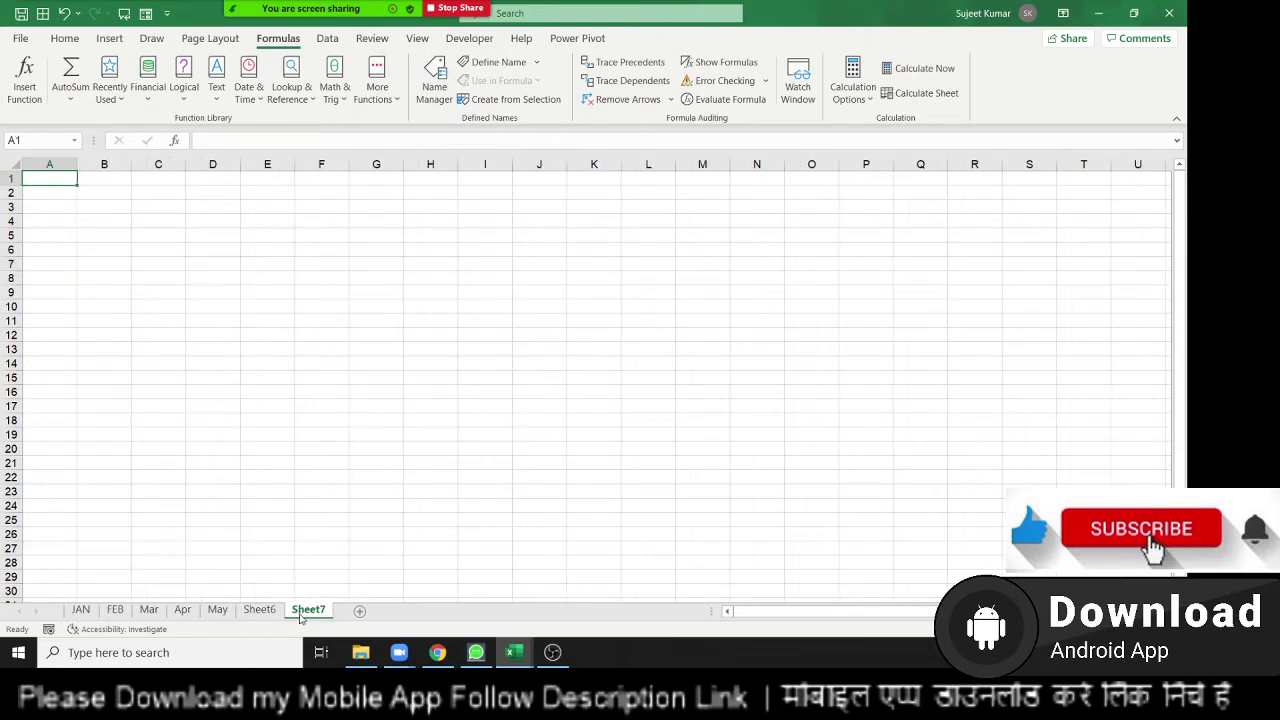
left_click(278, 614)
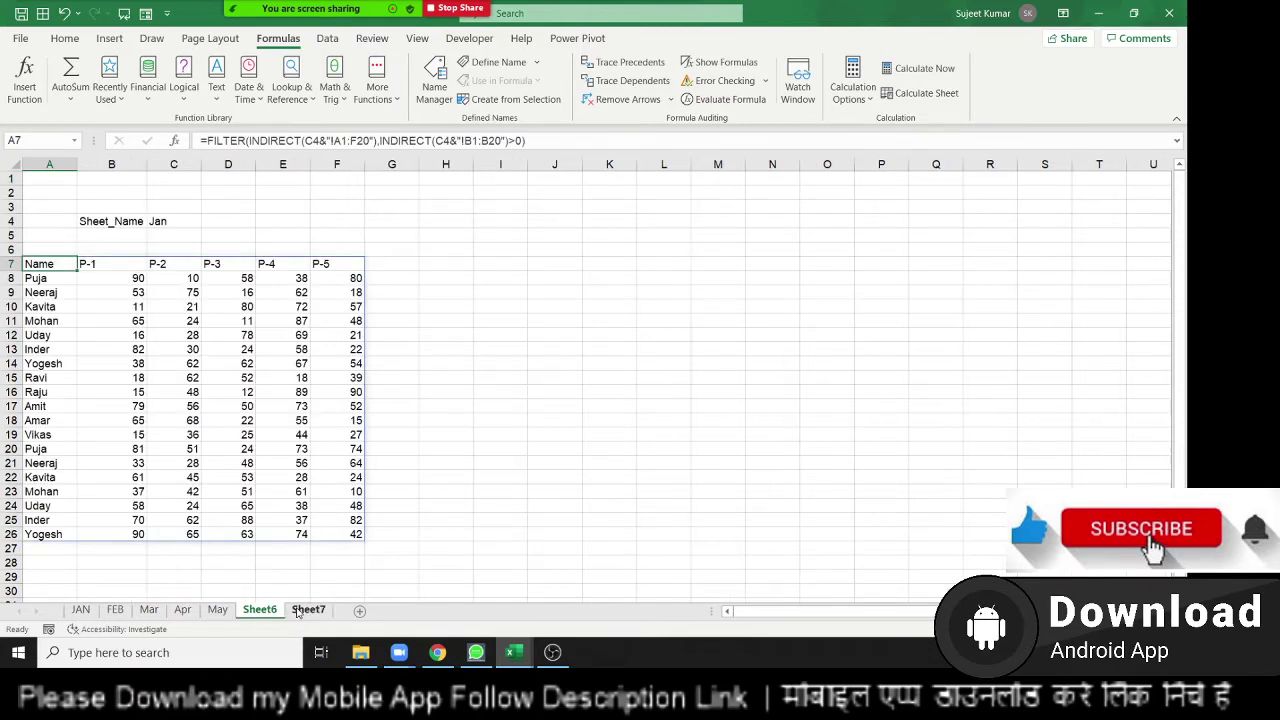
left_click(300, 610)
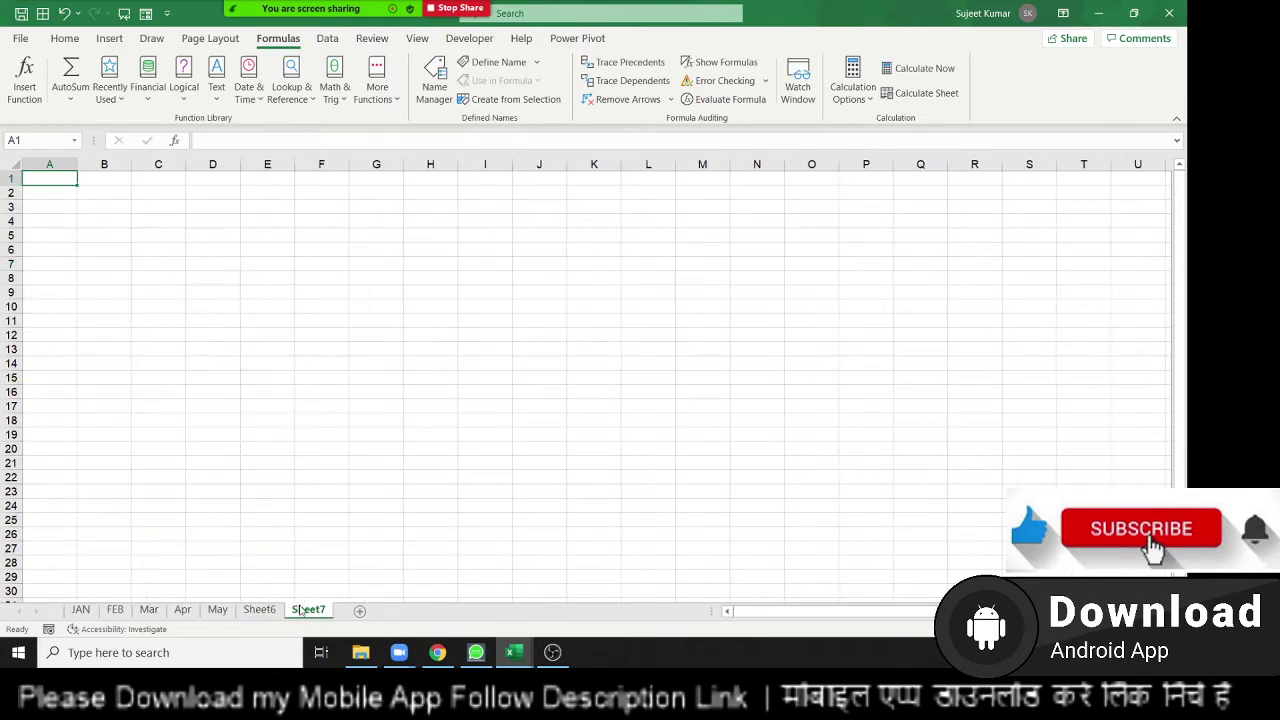
left_click_drag(278, 604, 257, 606)
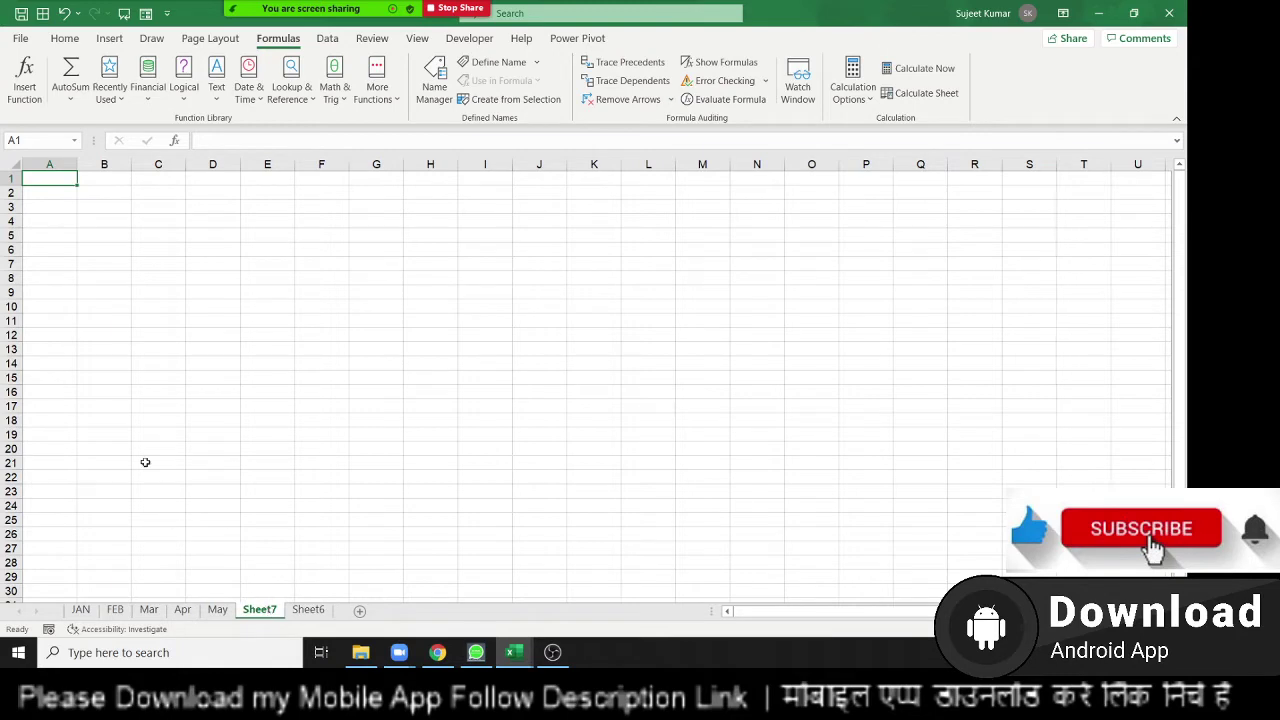
- Review the JAN scores and the Sheet6 FILTER report, then go to Sheet7
left_click(82, 612)
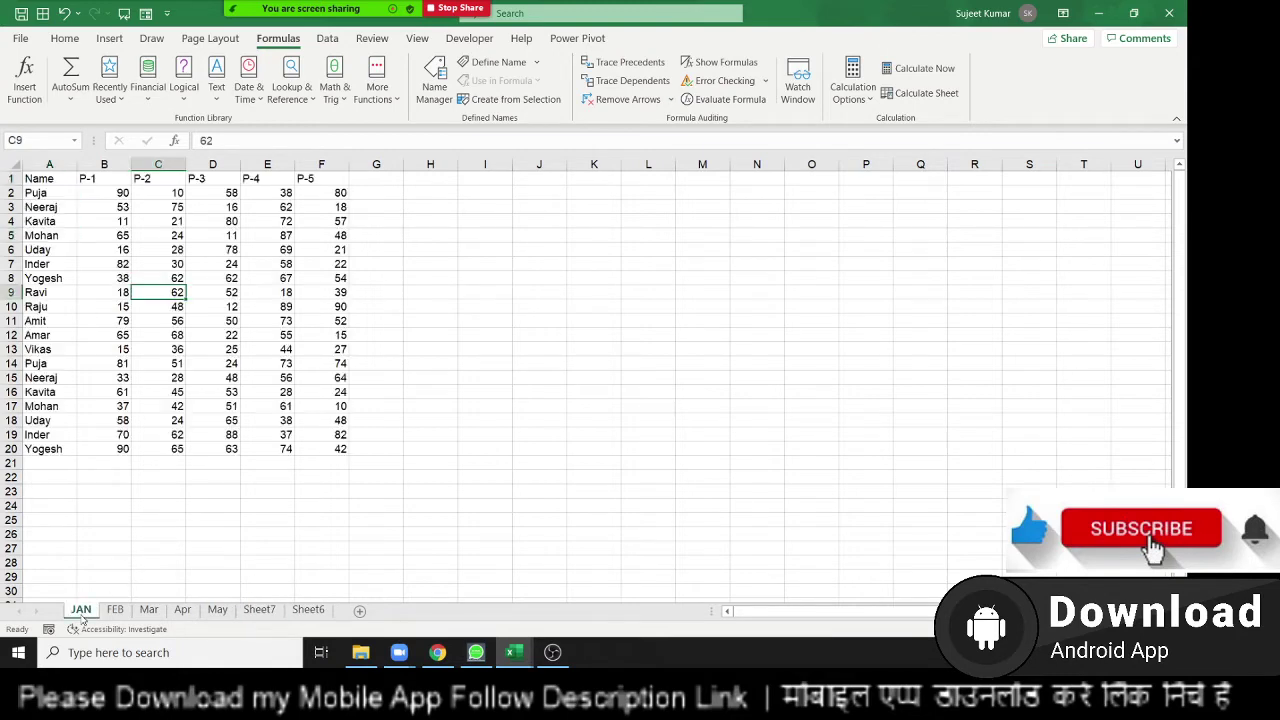
left_click(318, 612)
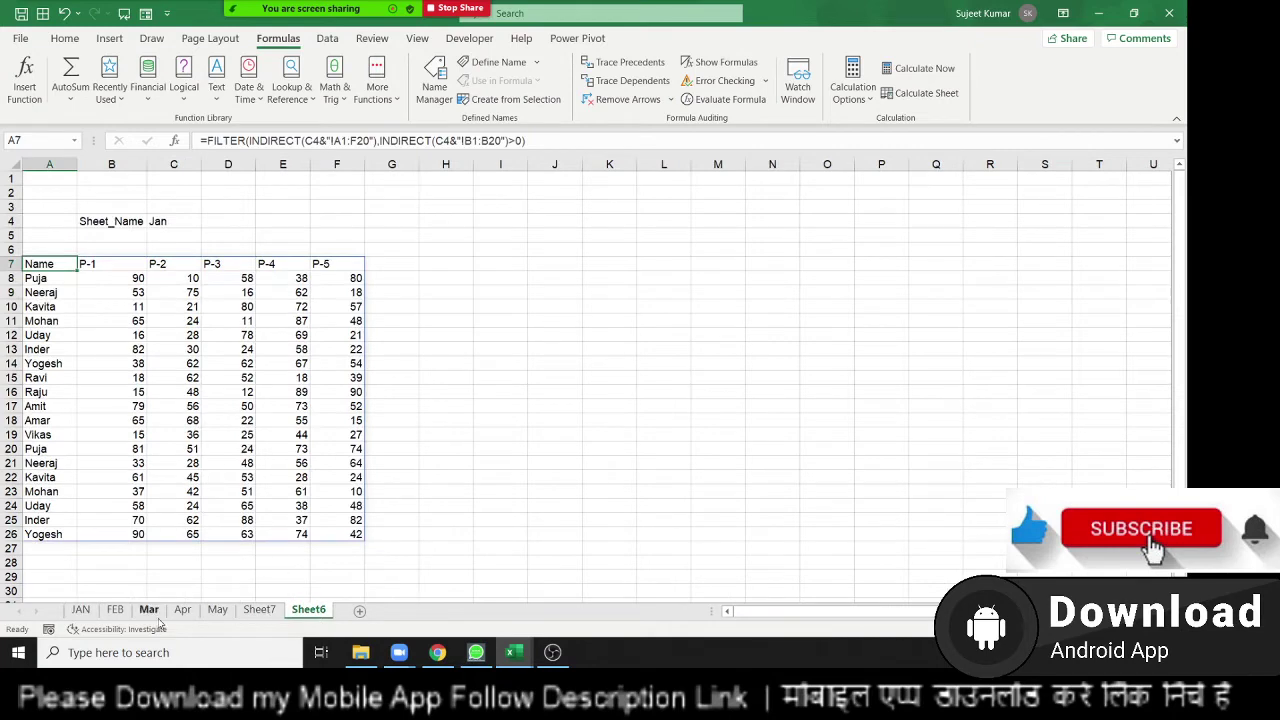
left_click(92, 614)
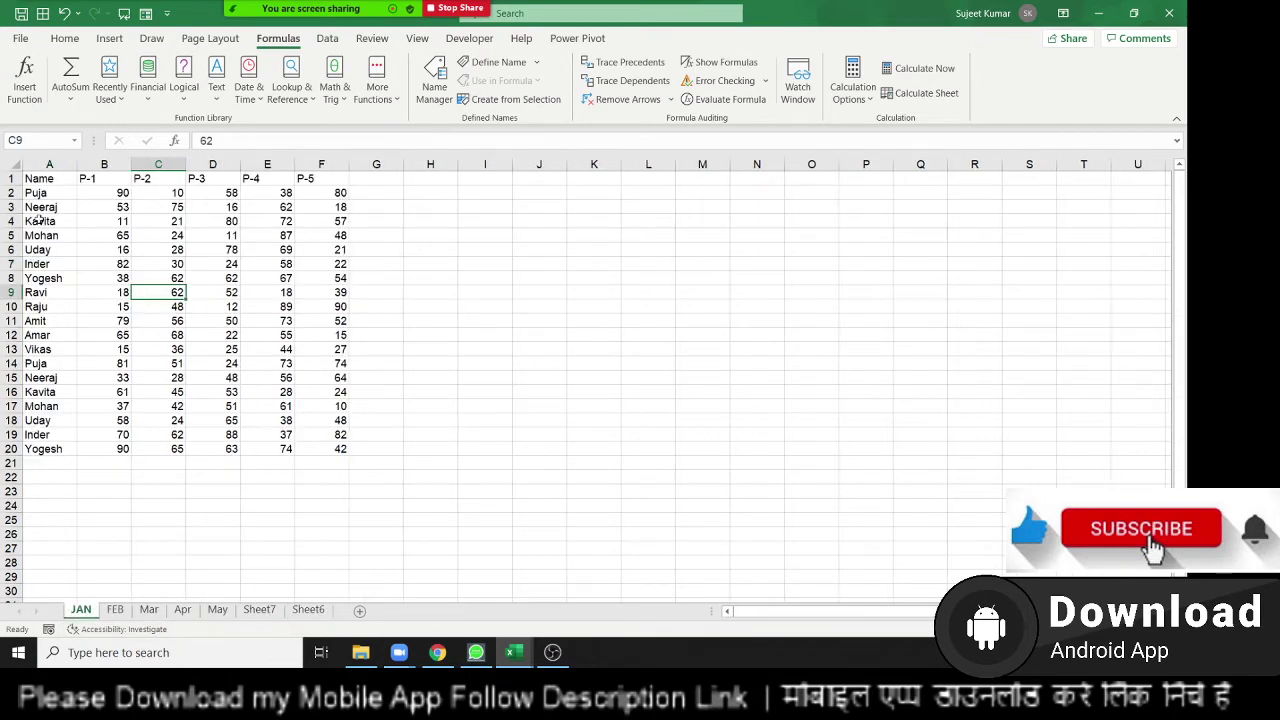
left_click(38, 180)
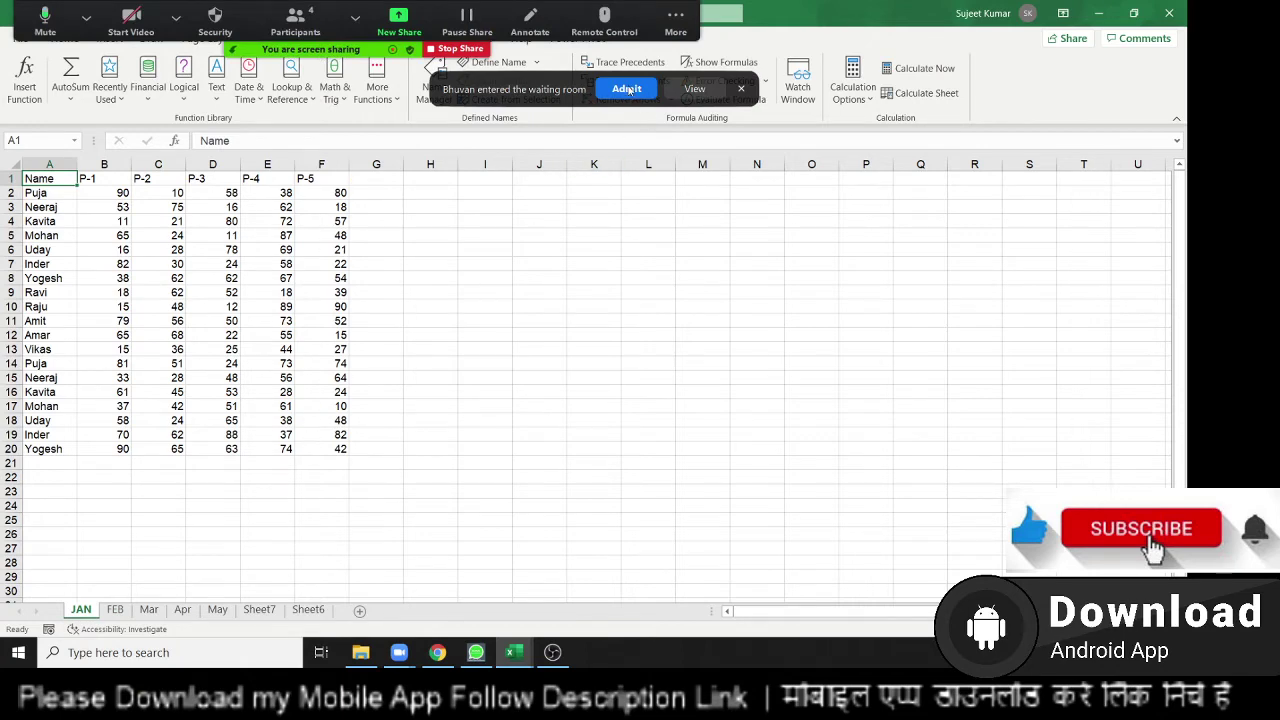
left_click(320, 614)
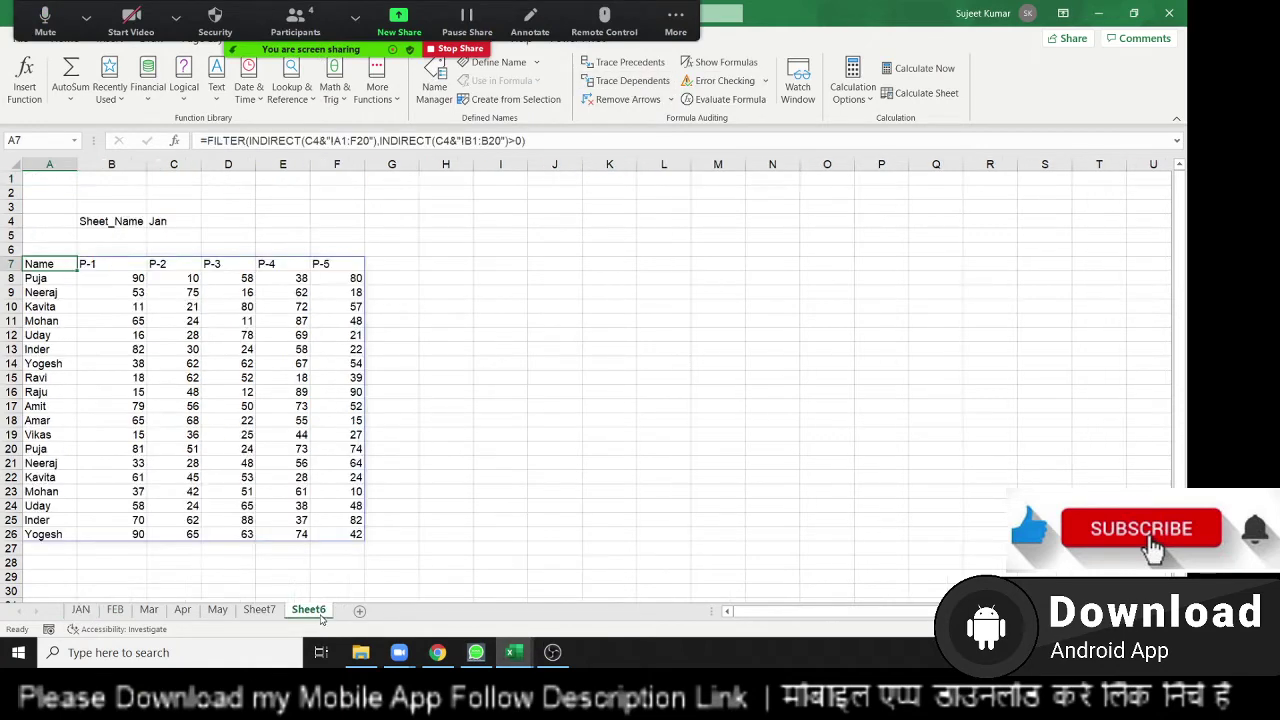
left_click(207, 306)
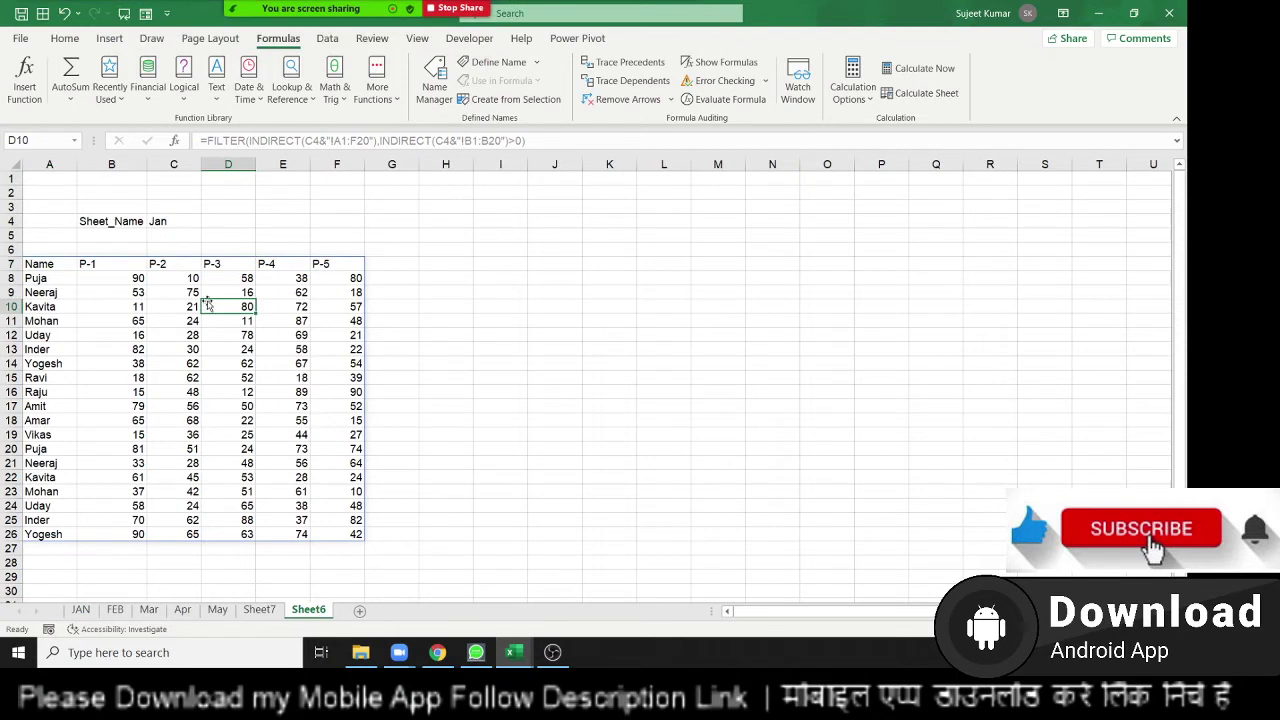
left_click(179, 224)
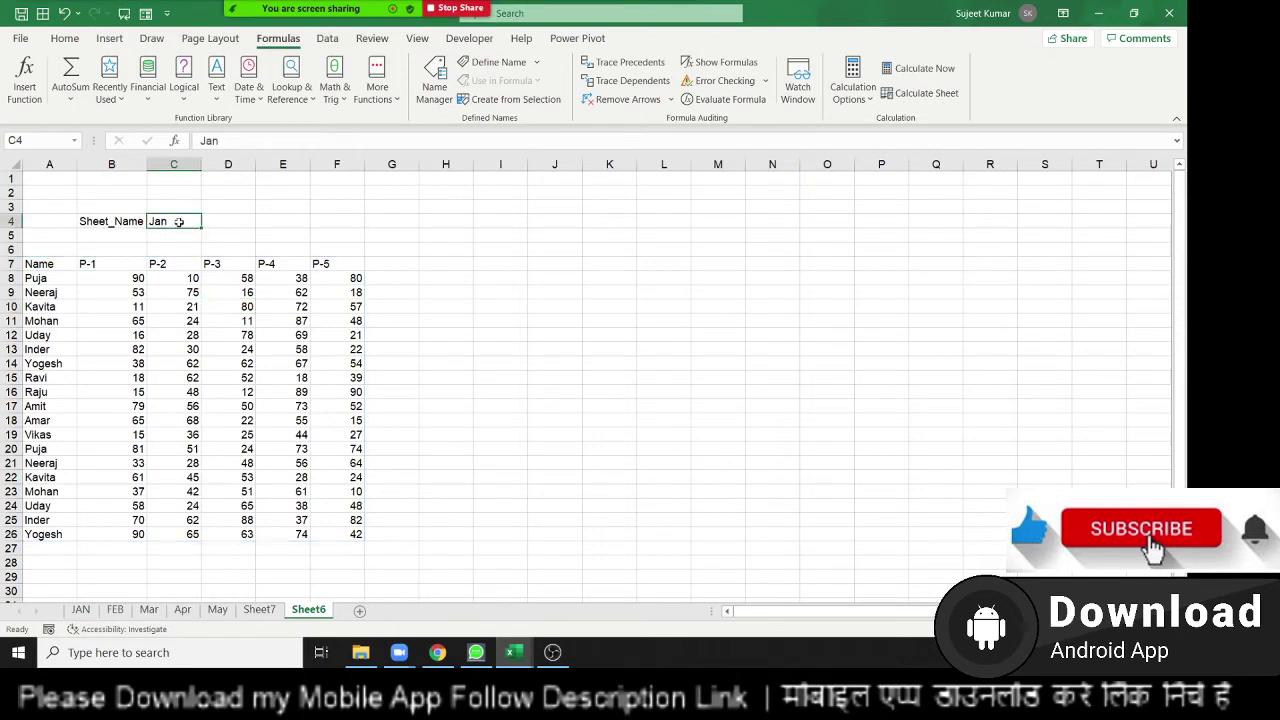
left_click(50, 277)
left_click(262, 610)
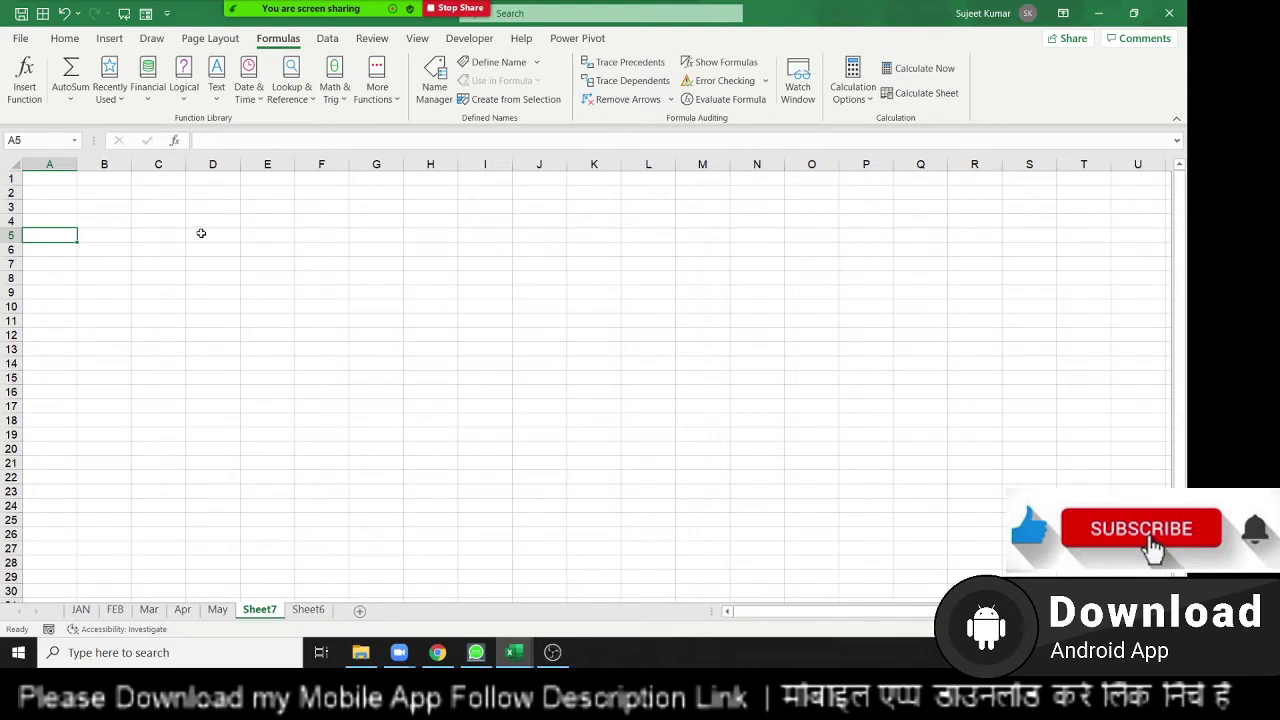
- Label B3 Select_Sheet, autofit column B, and enter JAN in C3
left_click(71, 206)
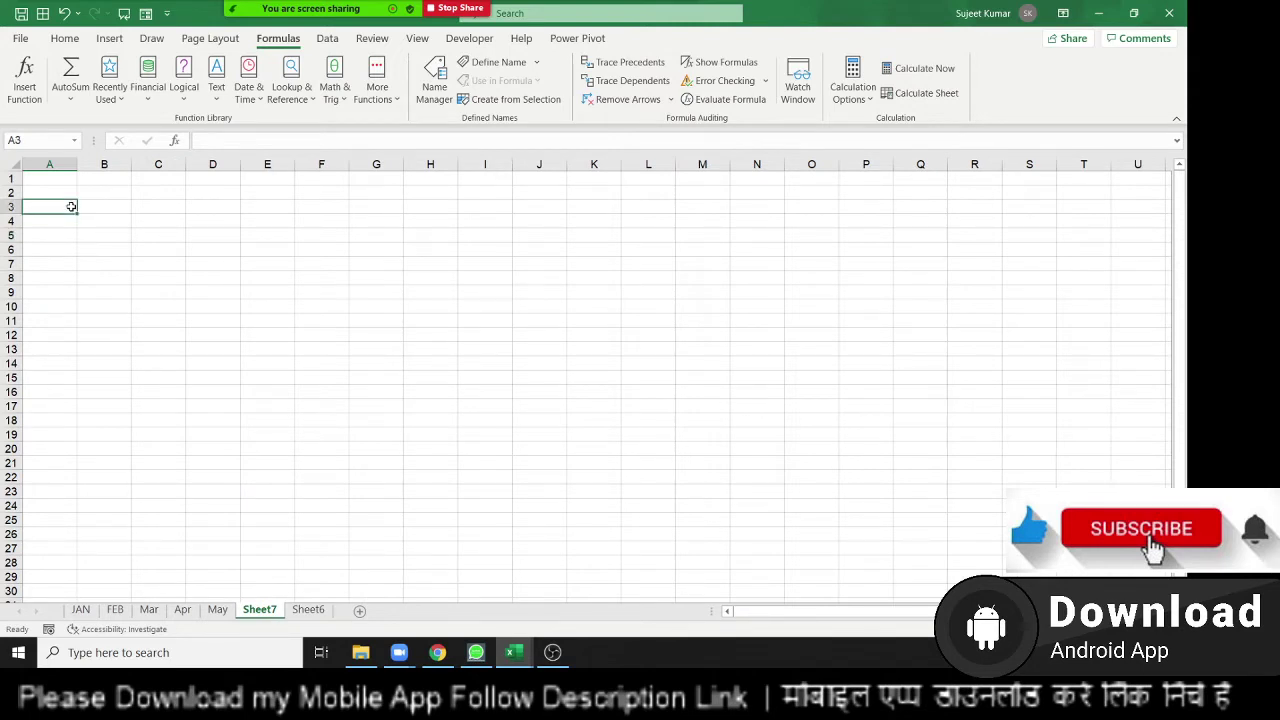
type("=")
key("Escape")
key("Up")
key("Right")
key("Down")
type("Sele")
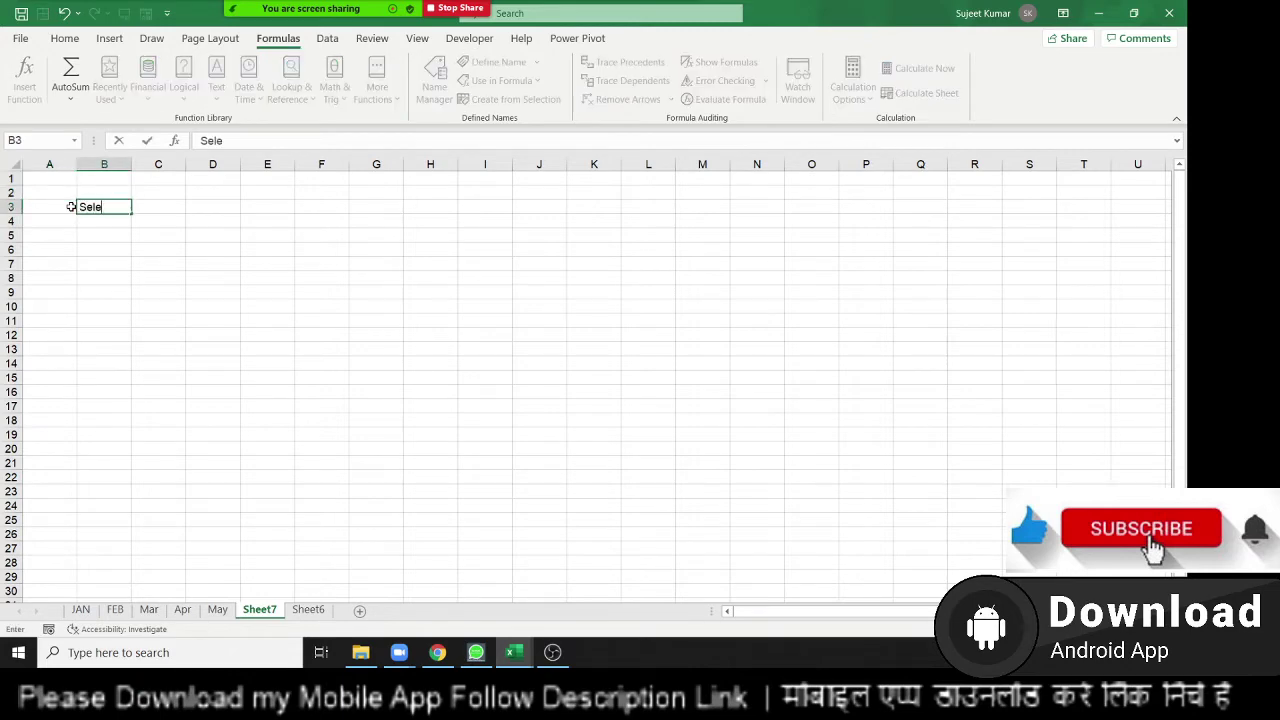
type("crt")
key("BackSpace")
type("_S")
type("heet")
key("Tab")
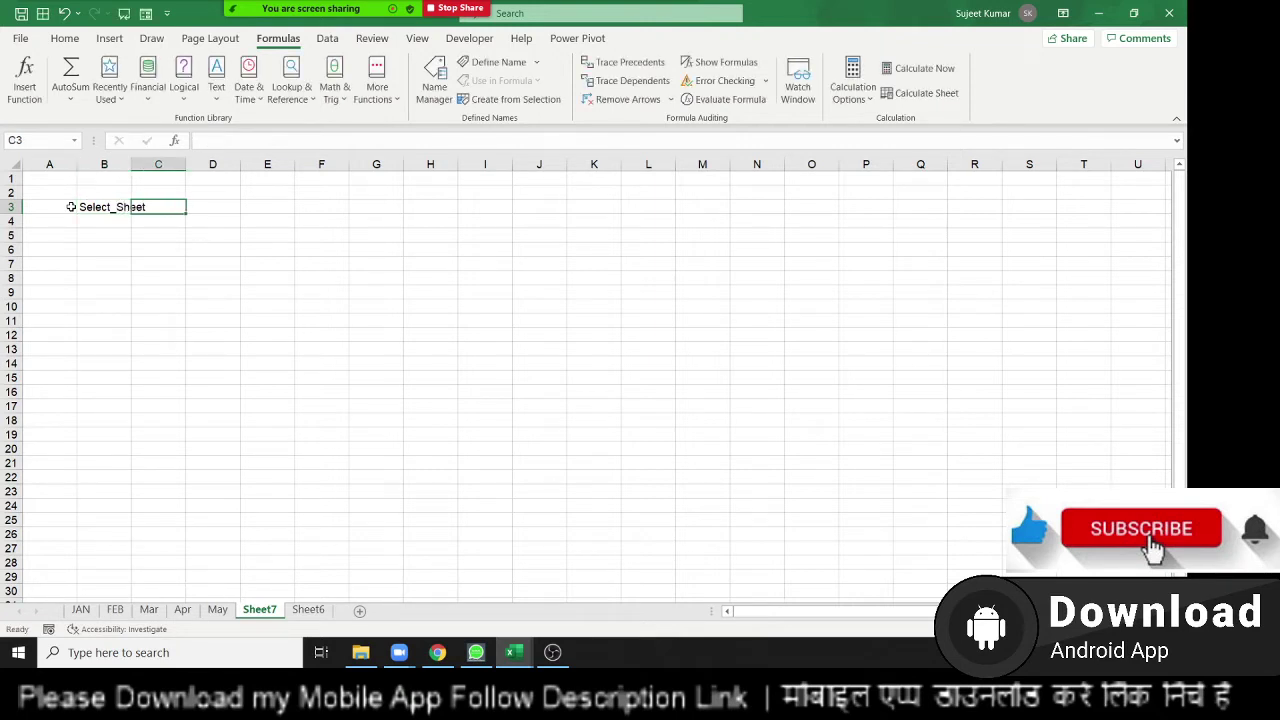
double_click(131, 164)
type("JAN")
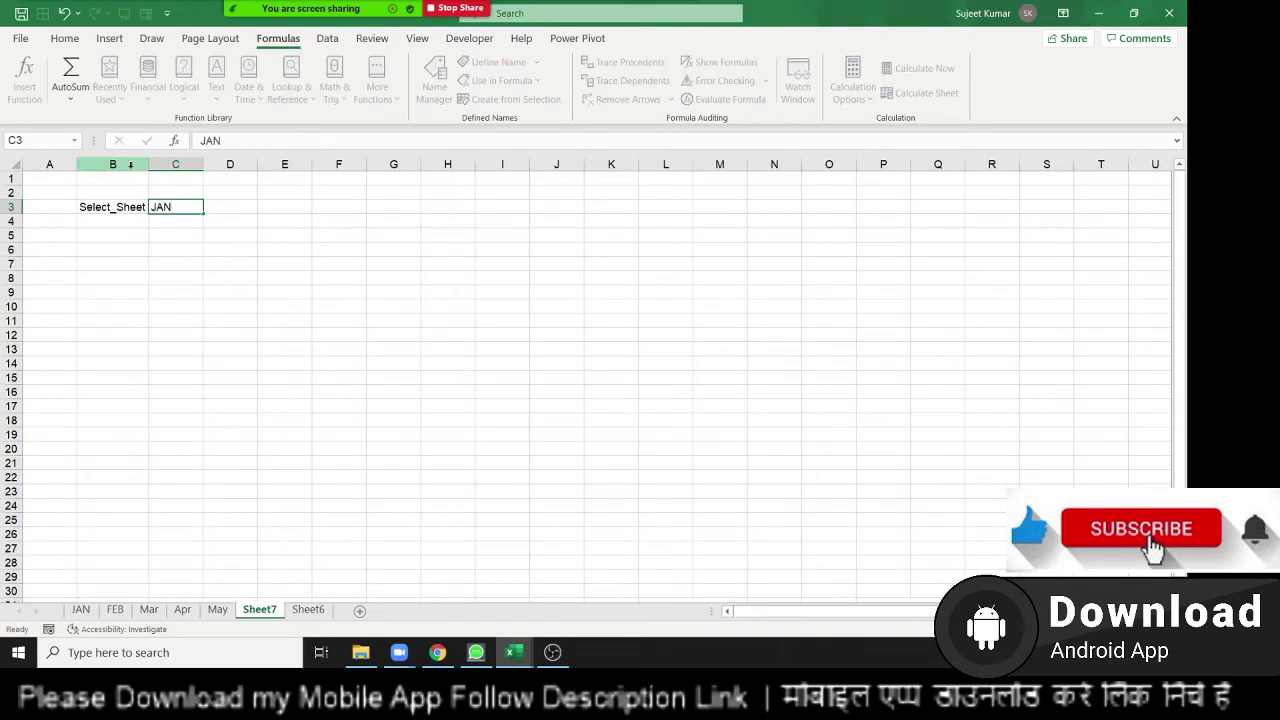
key("Return")
key("Return")
- Enter =COUNTA(JAN!A:A) in B5, correcting the initial COUNT to COUNTA
type("=")
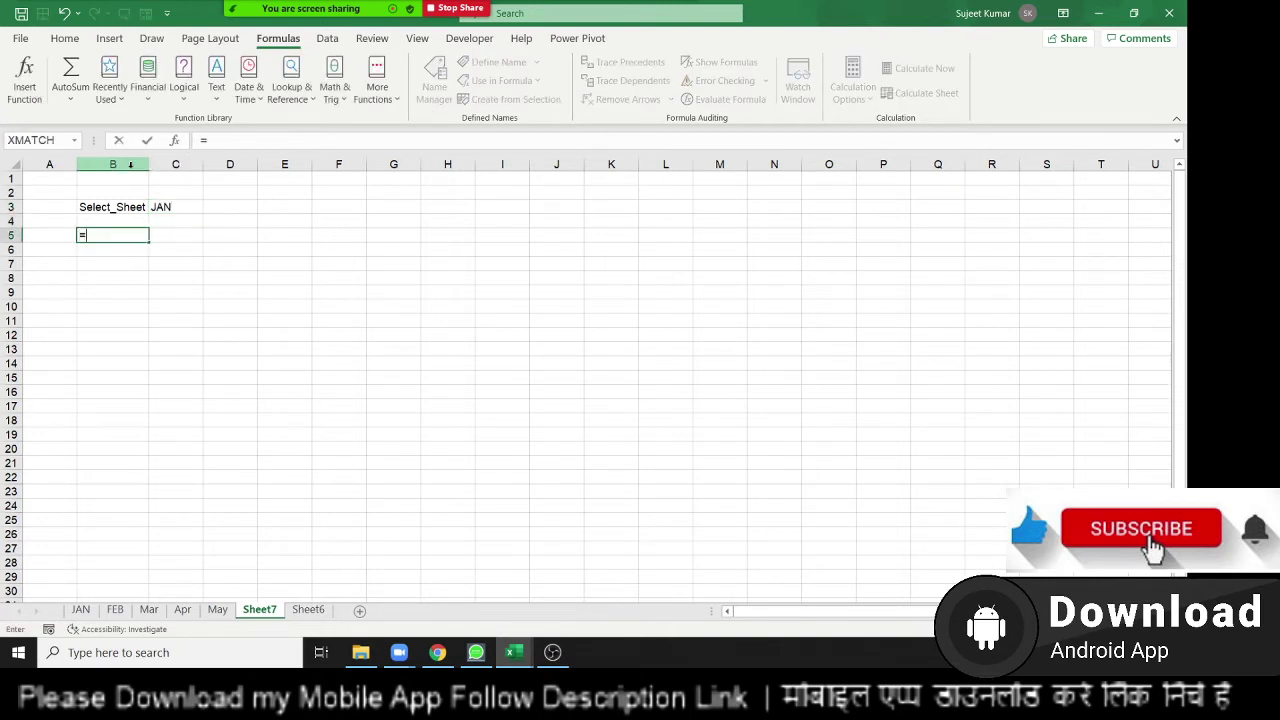
type("cou")
key("Tab")
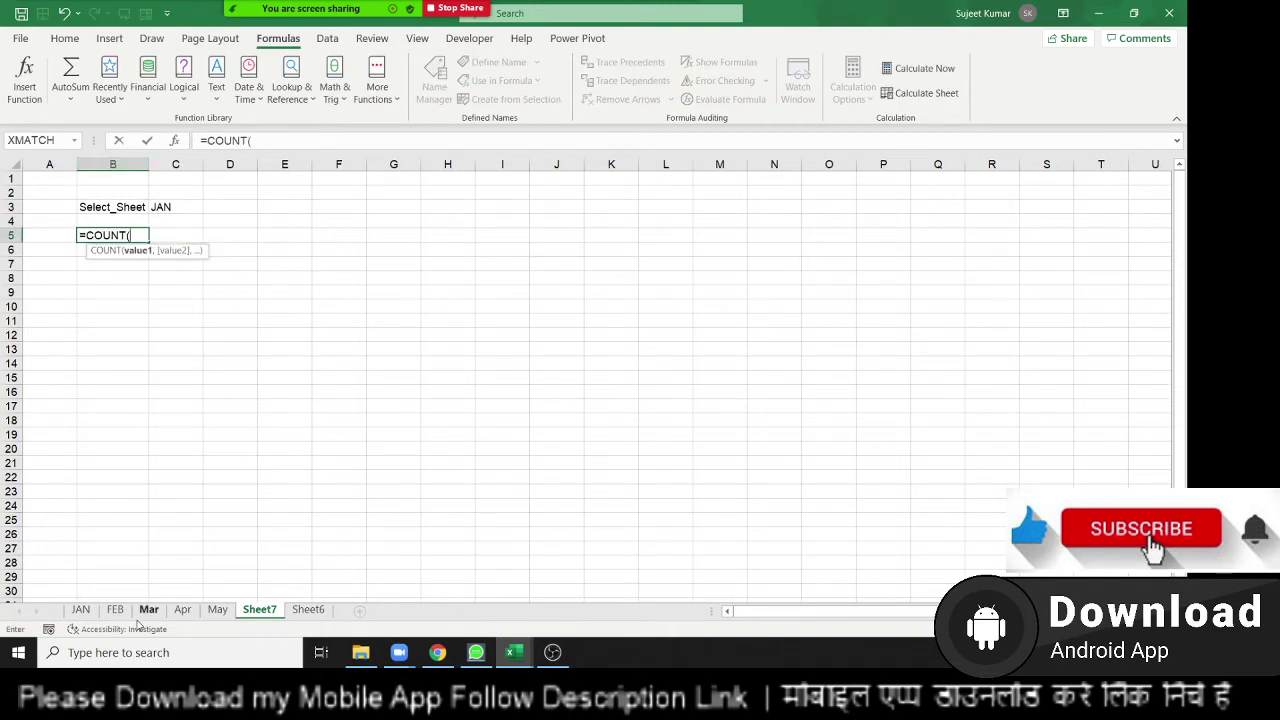
left_click(82, 609)
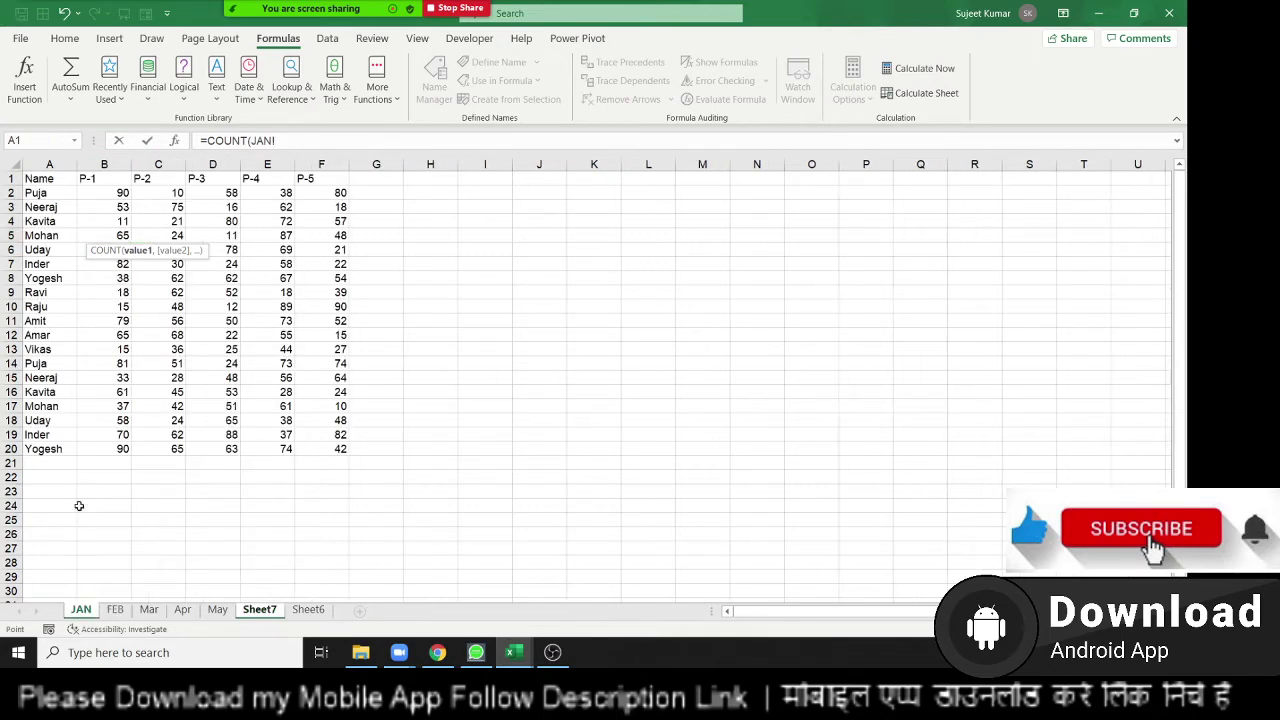
left_click(35, 164)
key("Return")
left_click(112, 235)
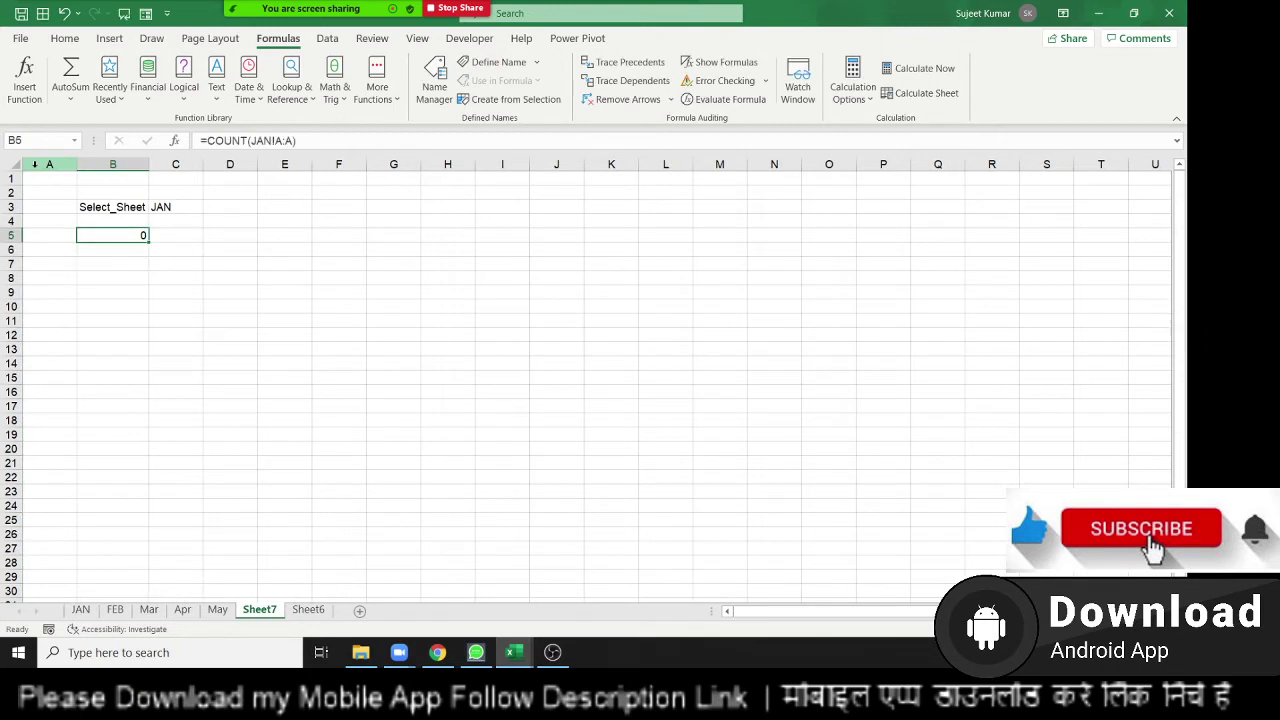
key("F2")
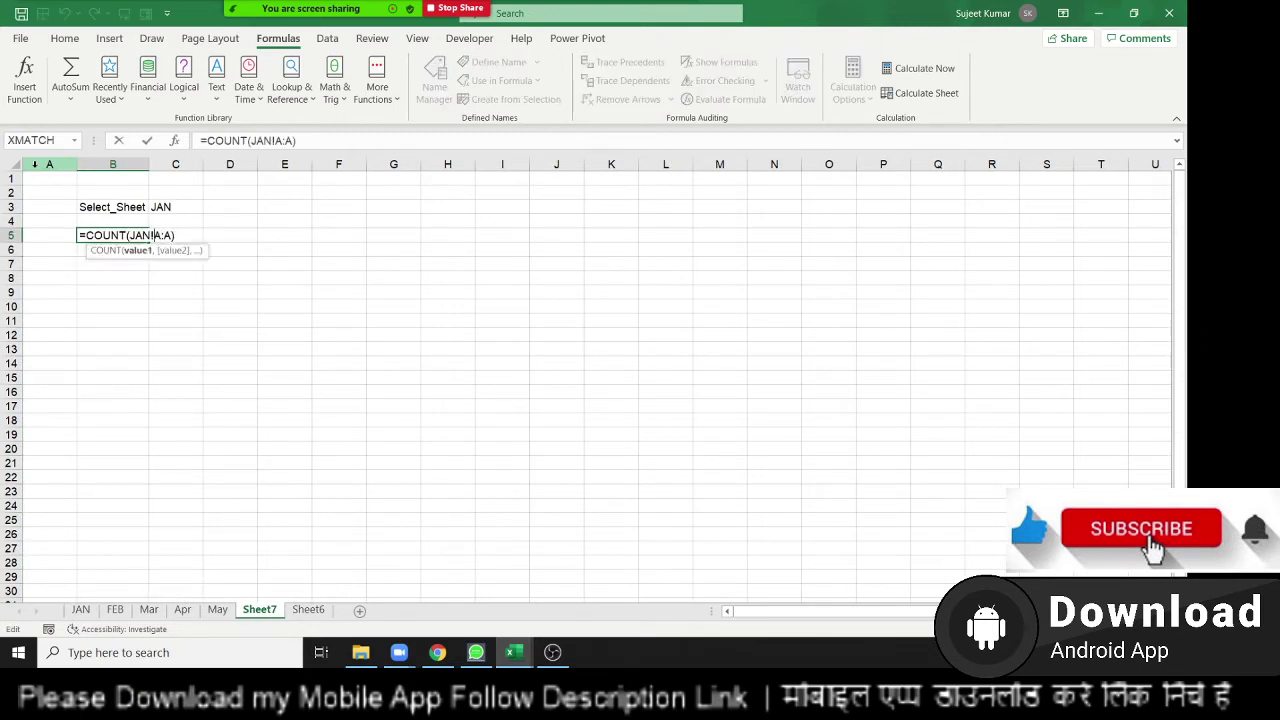
left_click(127, 235)
type("A")
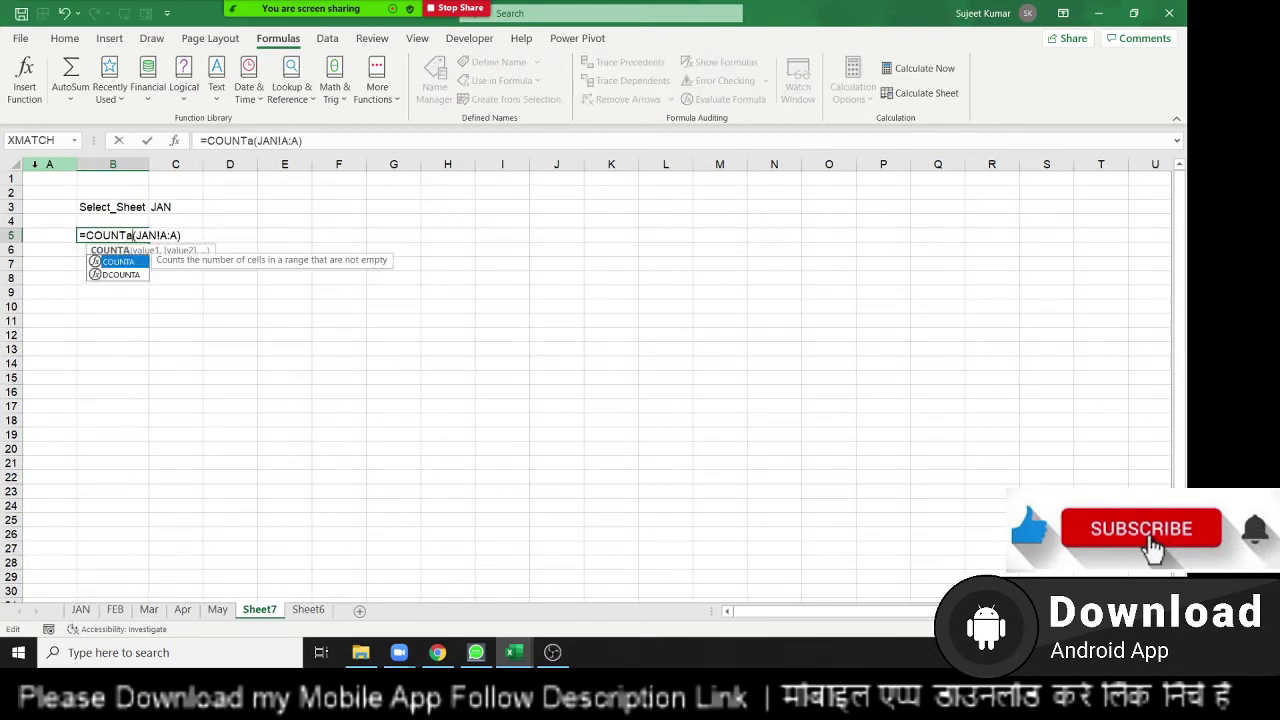
key("Return")
- Check that B5 returns 20, then select A7 for a new heading
left_click(112, 235)
left_click(112, 249)
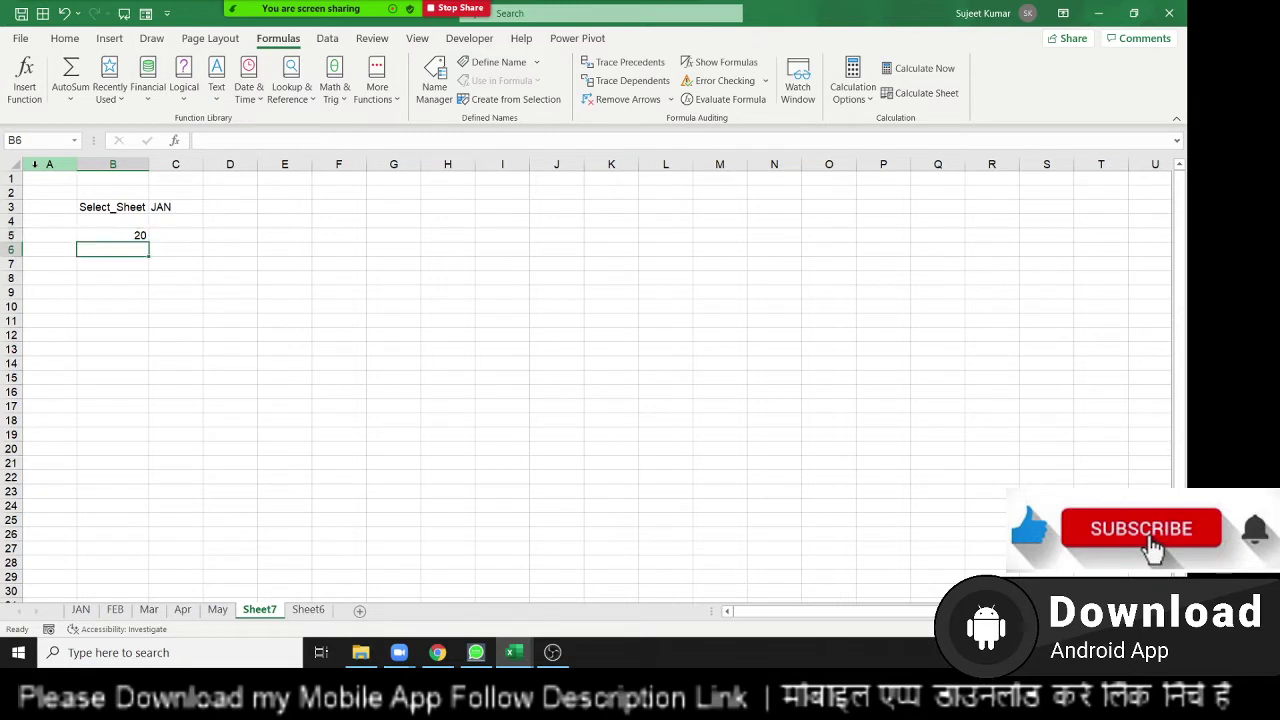
left_click(112, 235)
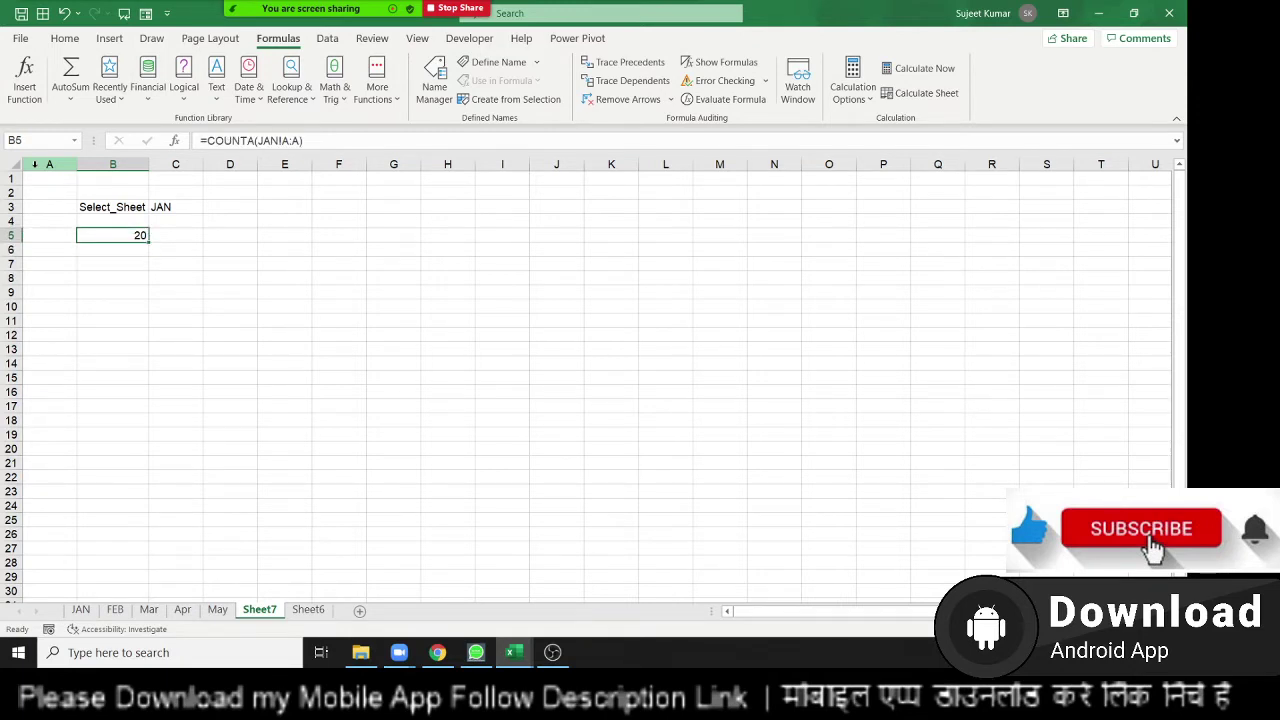
left_click(112, 263)
left_click(49, 263)
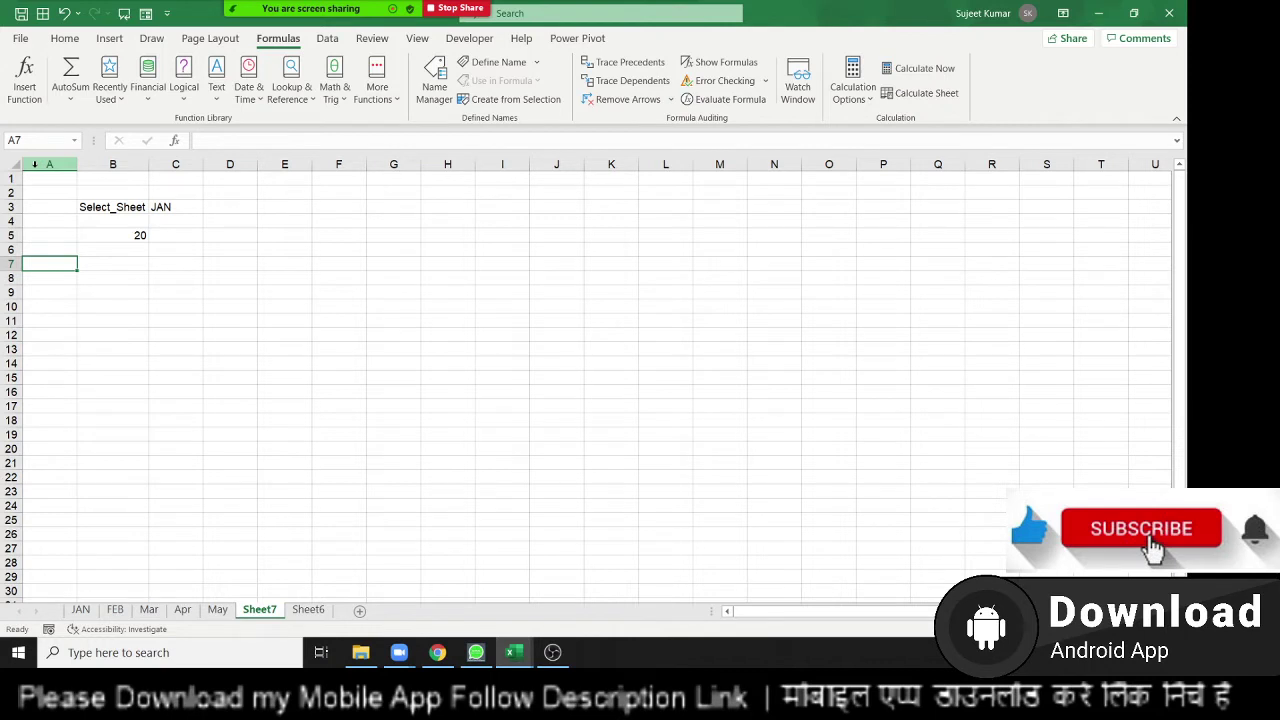
- Enter the Sr heading in A7 and the starting number 1 in A8
type("Sr")
key("Return")
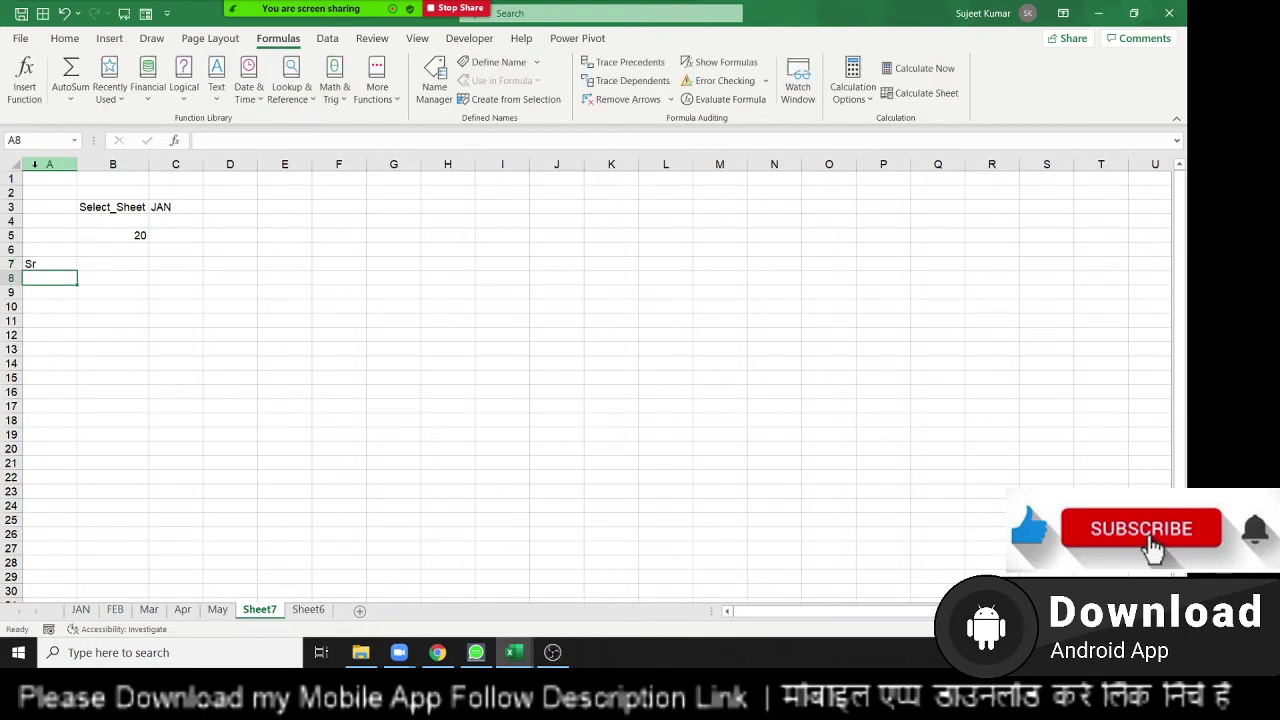
type("1")
key("Return")
- Write an IF formula in A9 that returns A8+1 unless it exceeds the count in B5
type("=")
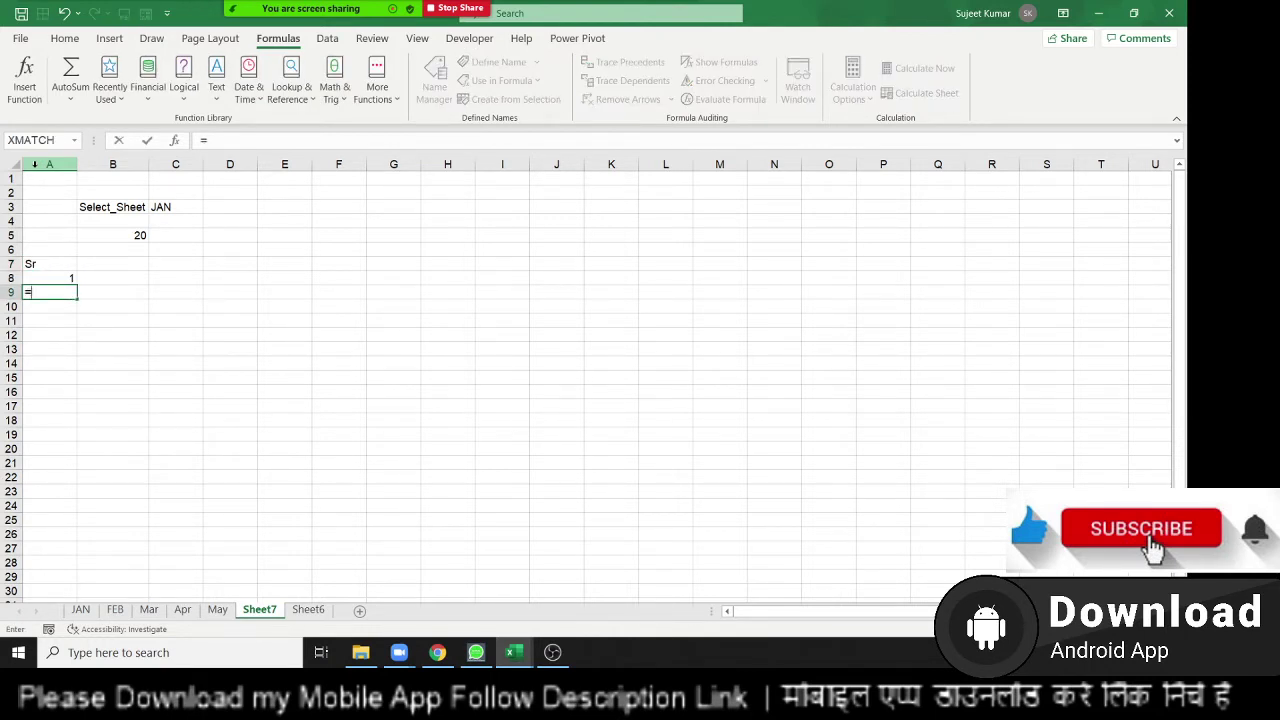
type("if(")
left_click(50, 278)
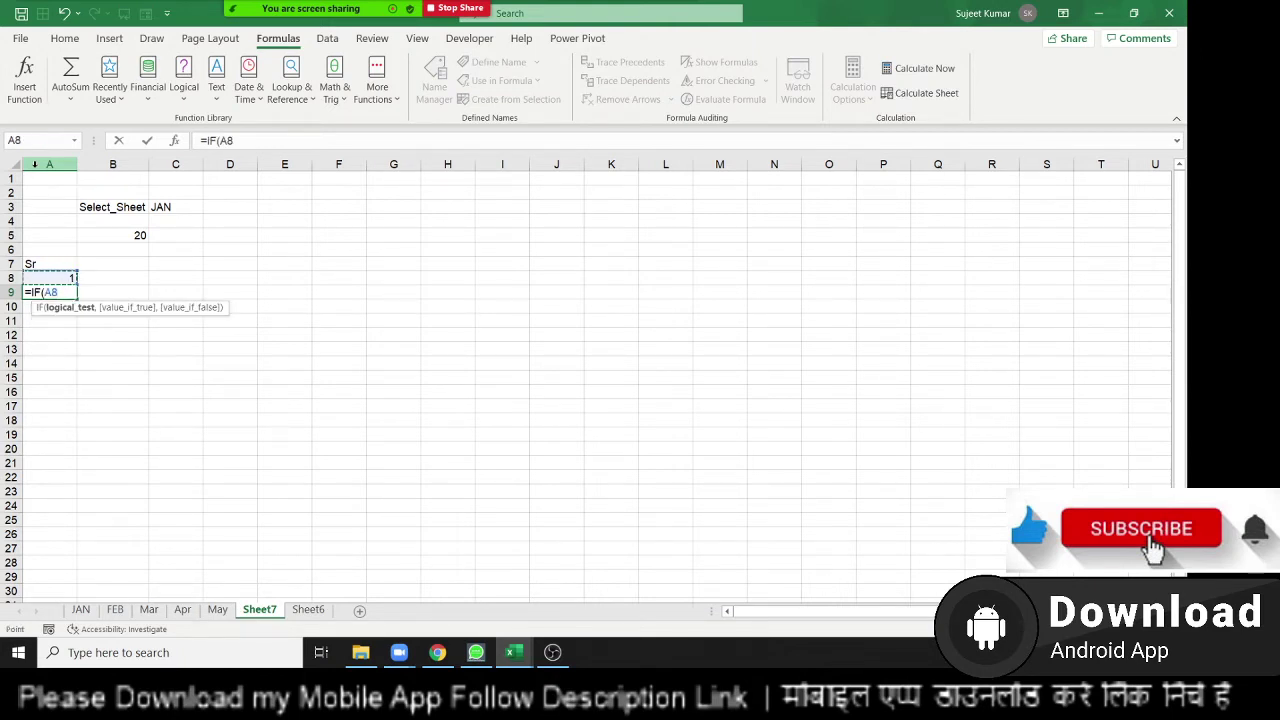
type("+1>0")
type(",")
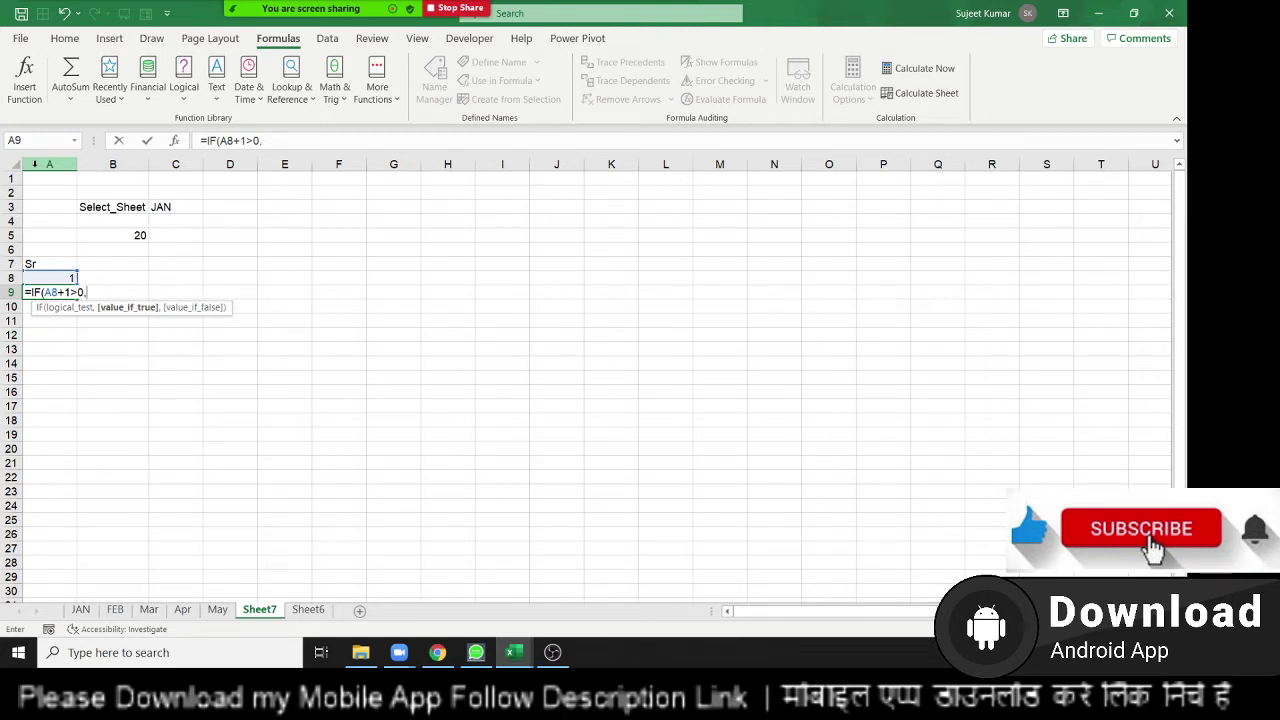
key("BackSpace")
key("BackSpace")
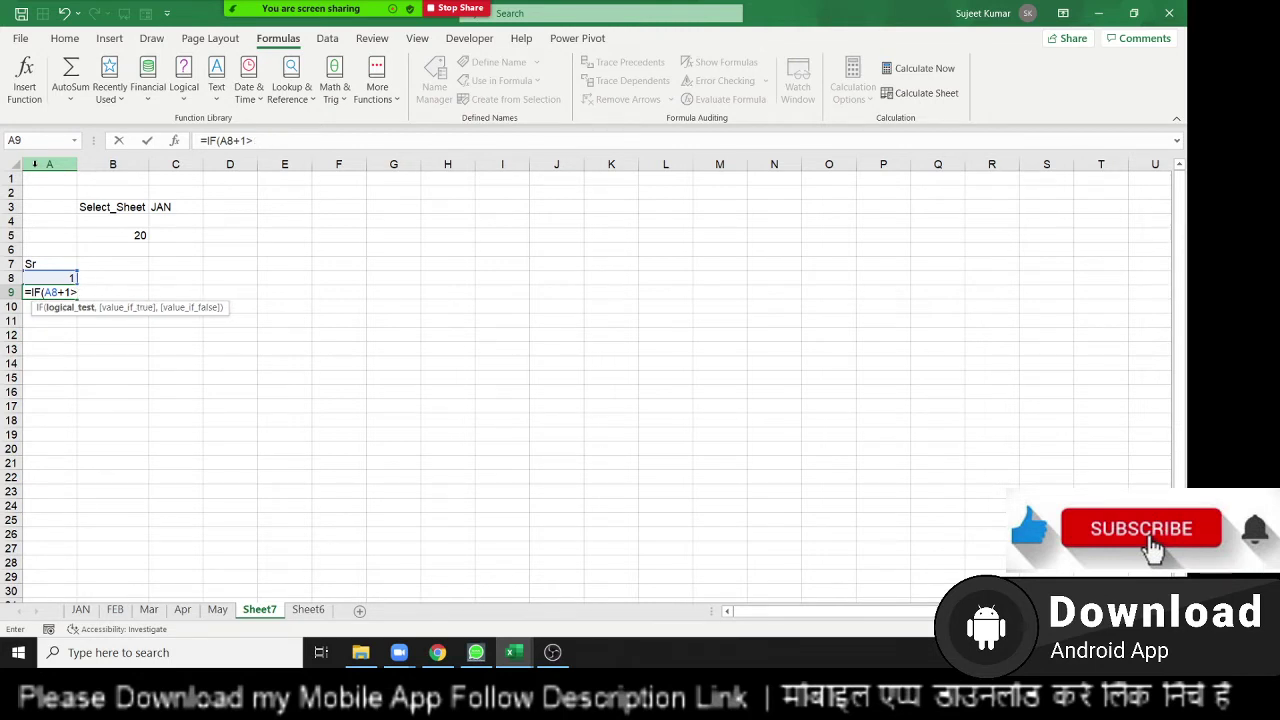
left_click(139, 236)
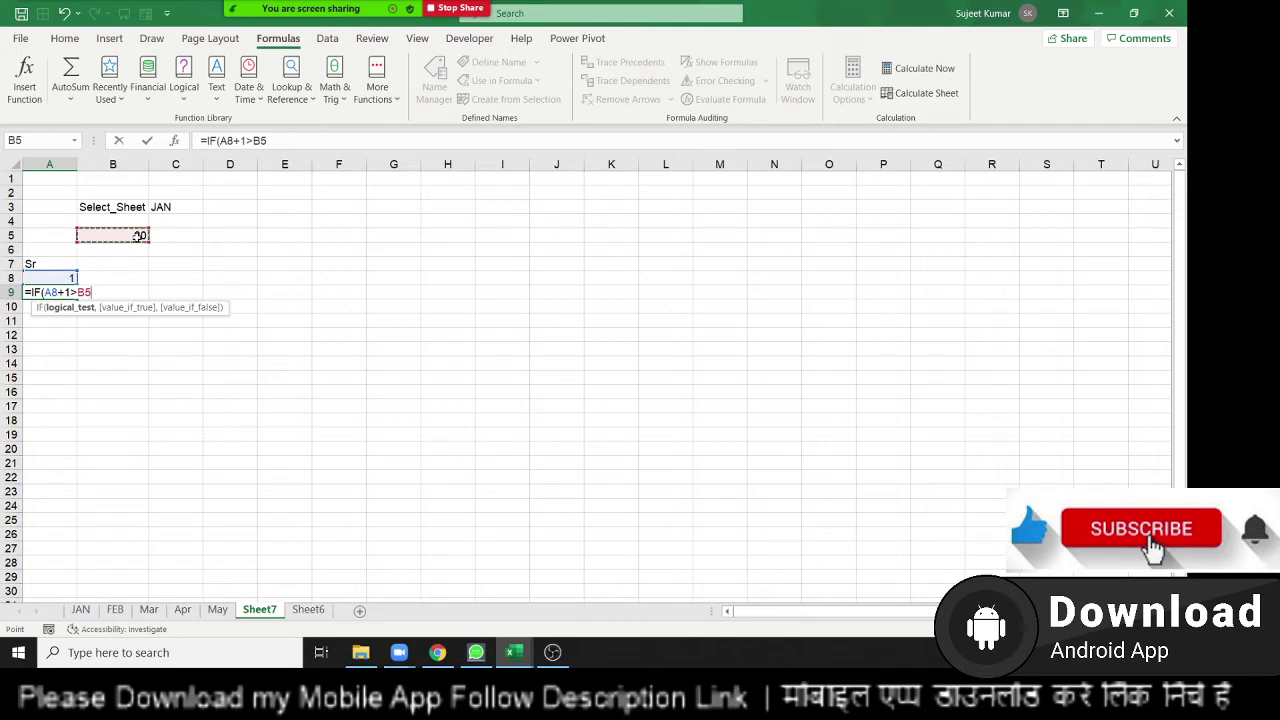
type(",\"\"")
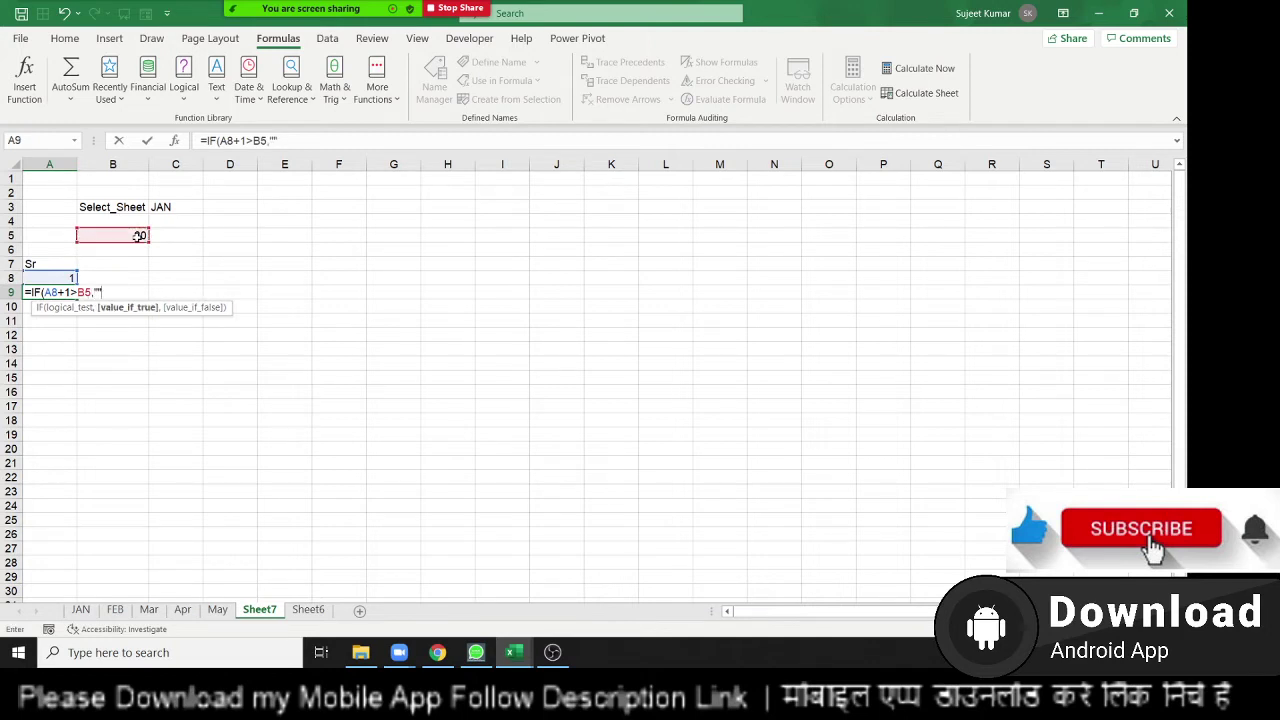
type(",A8")
key("ctrl+Return")
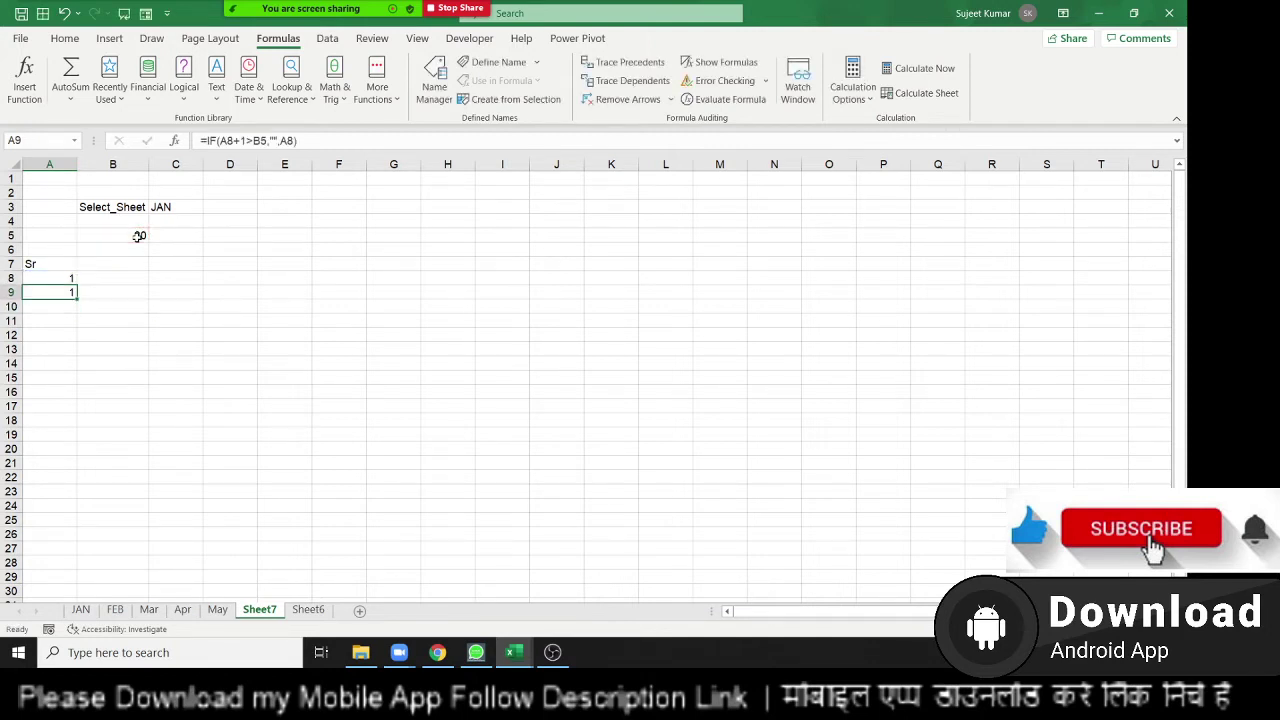
- Wrap the A9 formula in IFERROR so errors return a blank
key("F2")
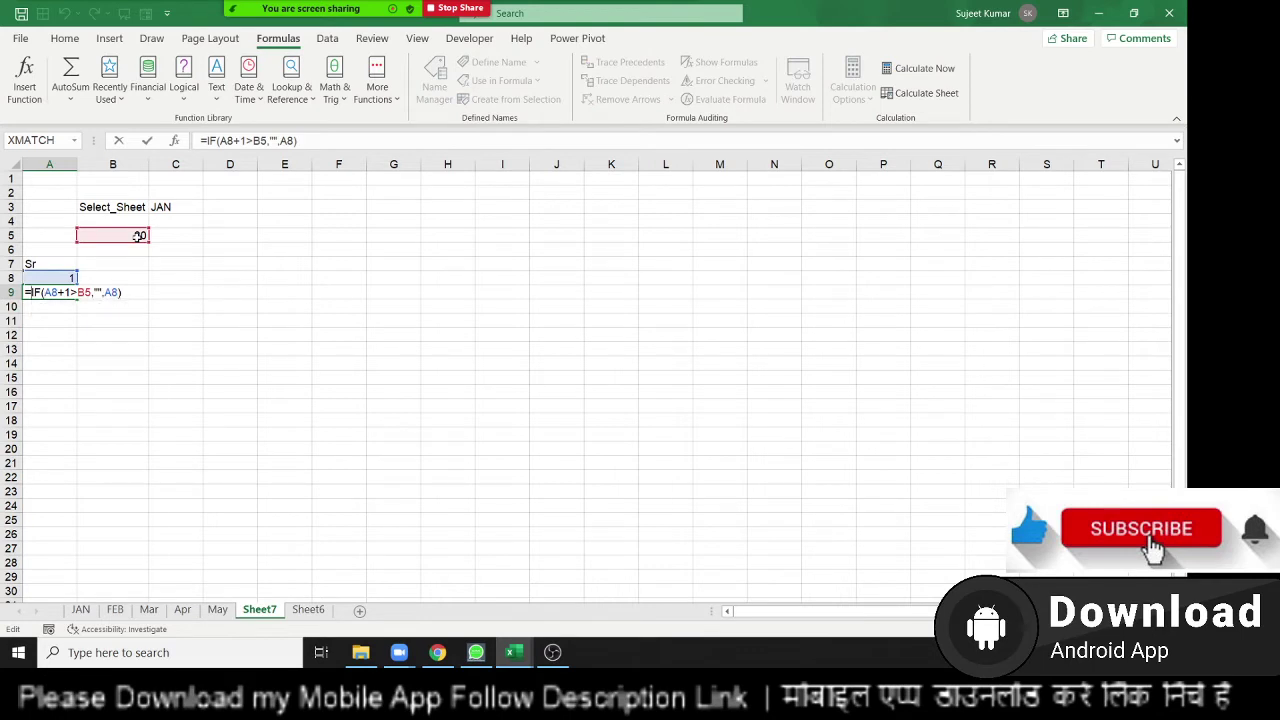
type("IF")
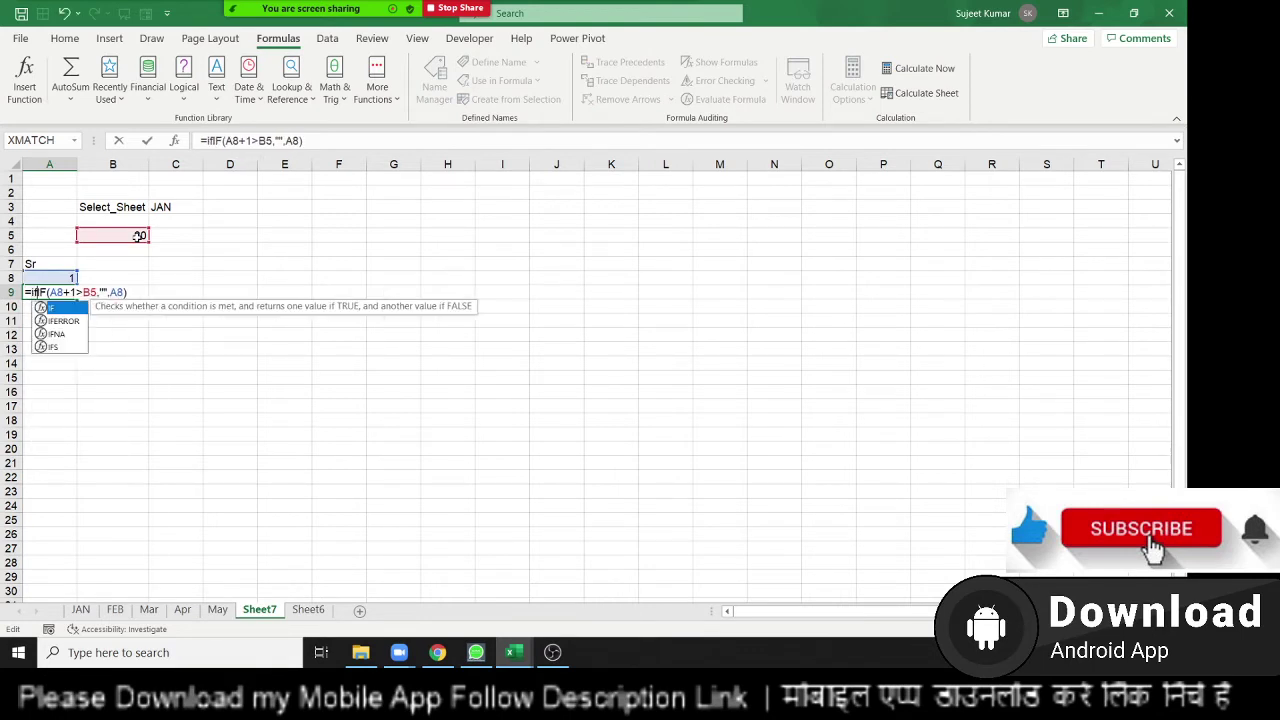
key("Down")
key("Tab")
key("Right")
key("Right")
key("Right")
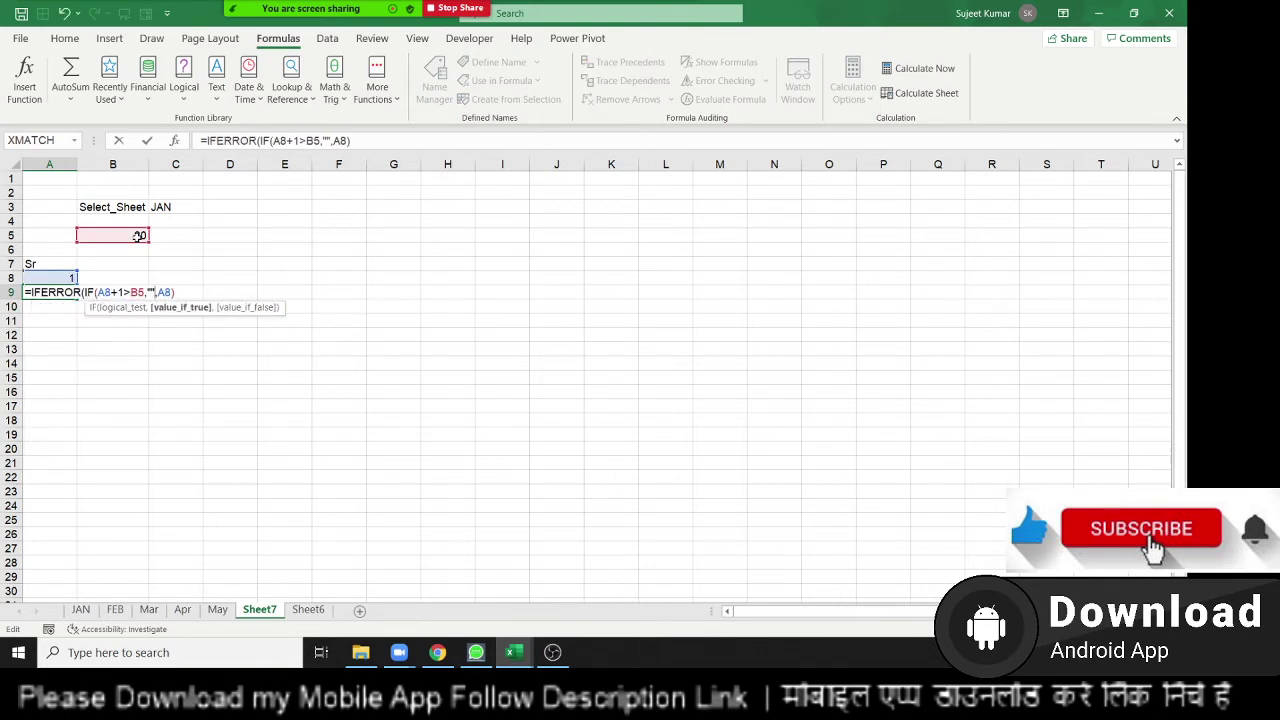
key("Right")
key("Right")
key("Right")
key("Right")
key("Right")
key("Right")
type(",")
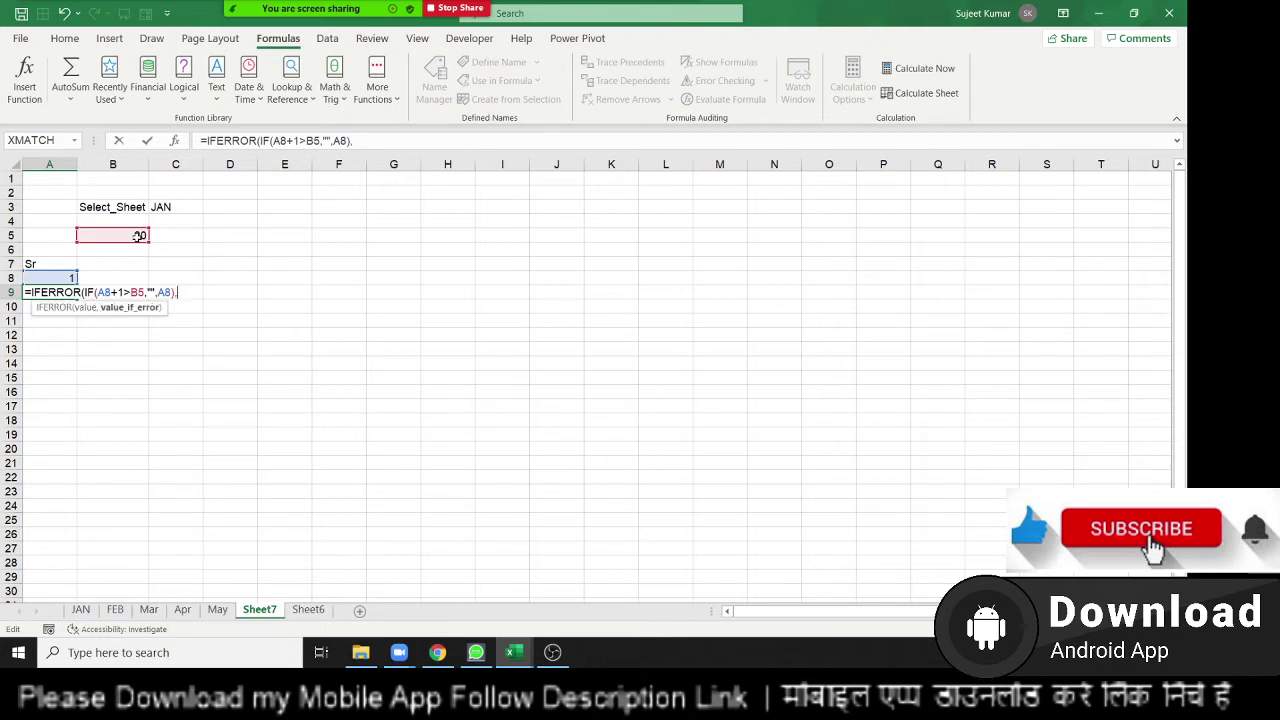
type("\"\")")
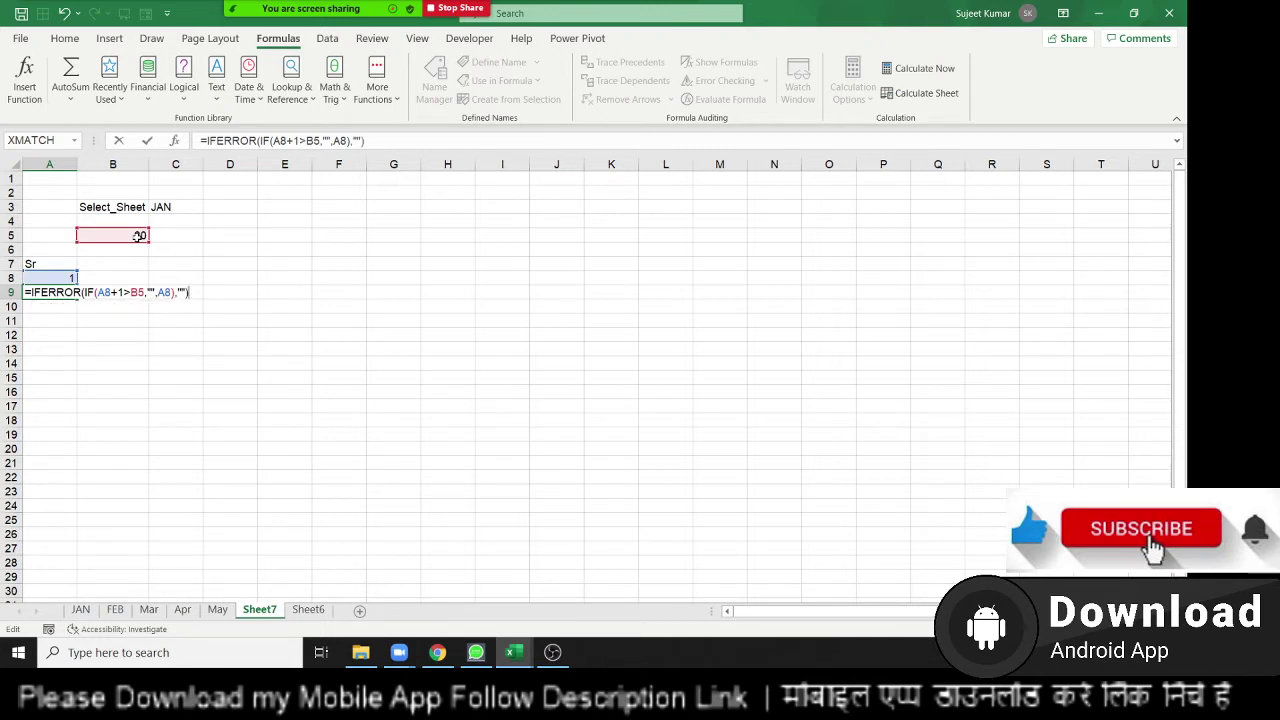
key("Return")
- Lock B5 as $B$5 in A9's formula and correct it to use A8+1
key("Up")
key("F2")
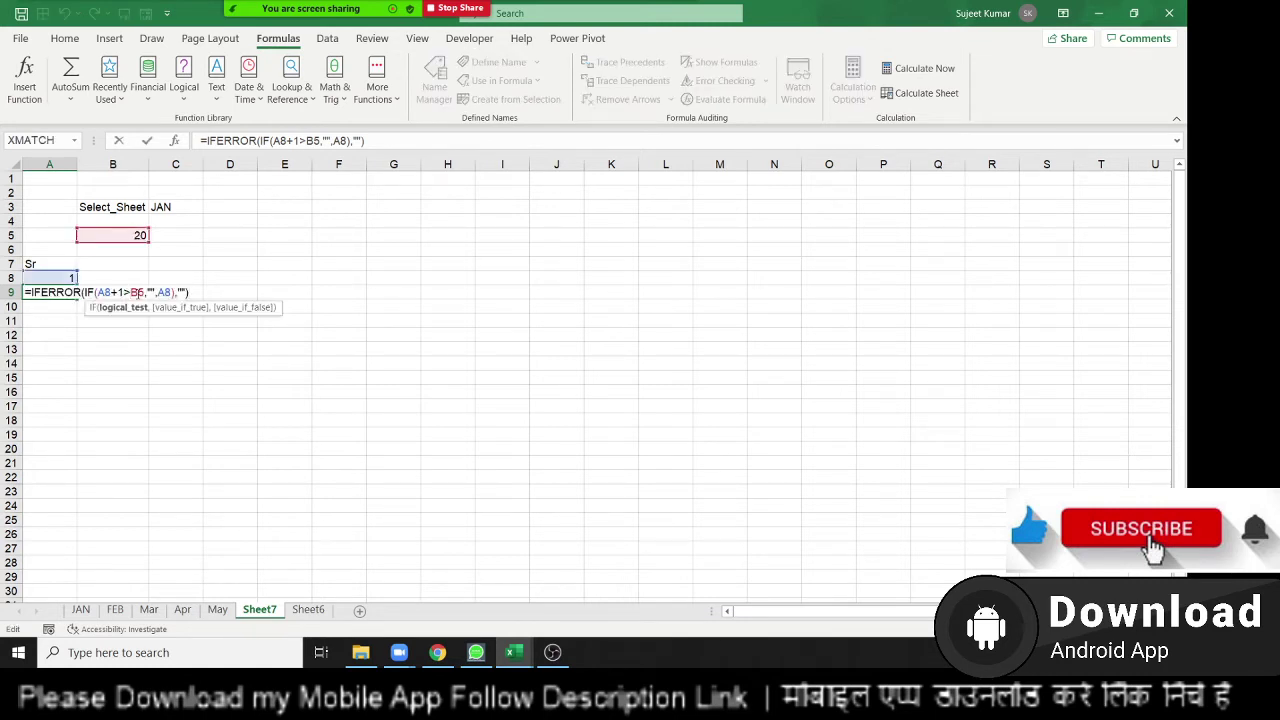
key("F4")
key("Return")
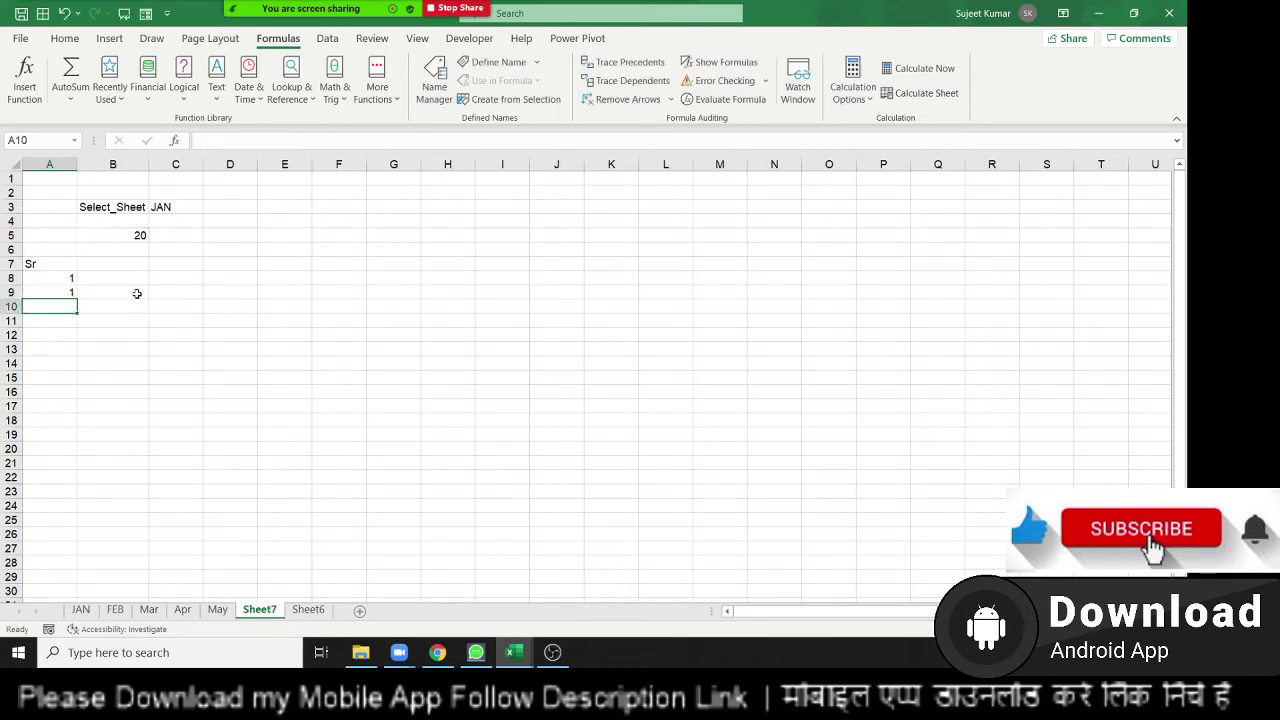
key("Up")
key("shift+Down")
key("Down")
key("Up")
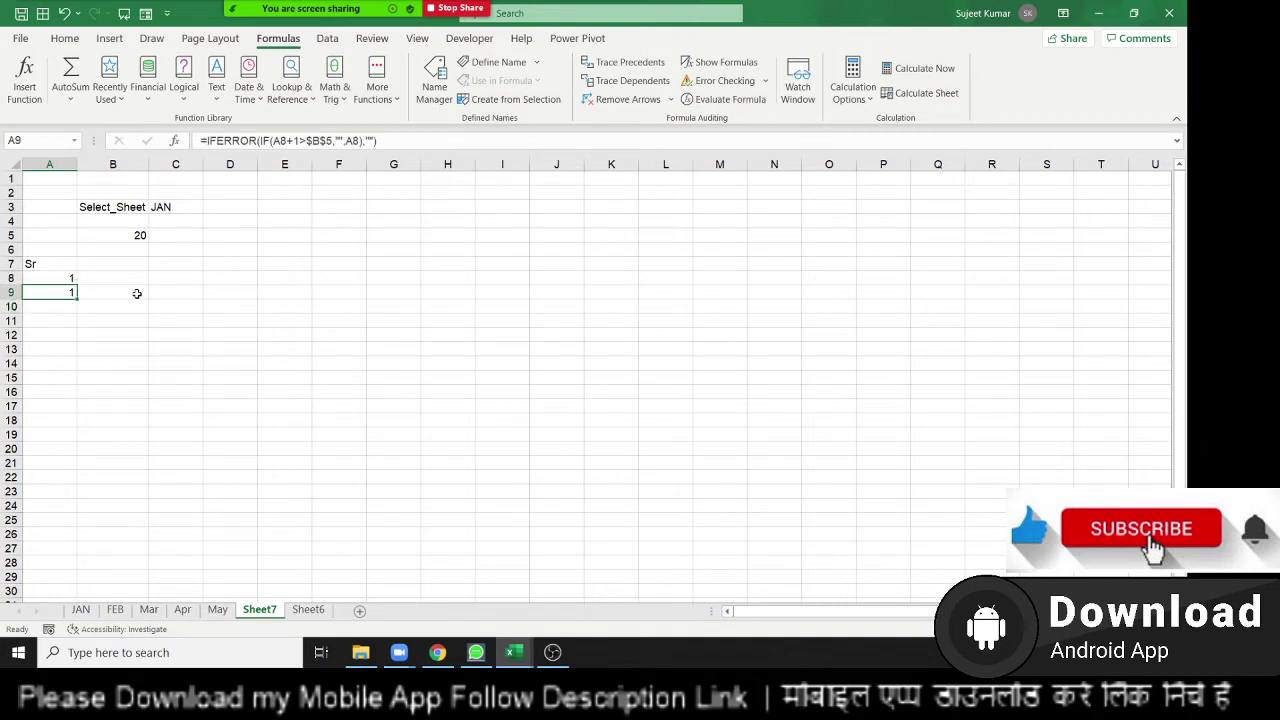
left_click(358, 140)
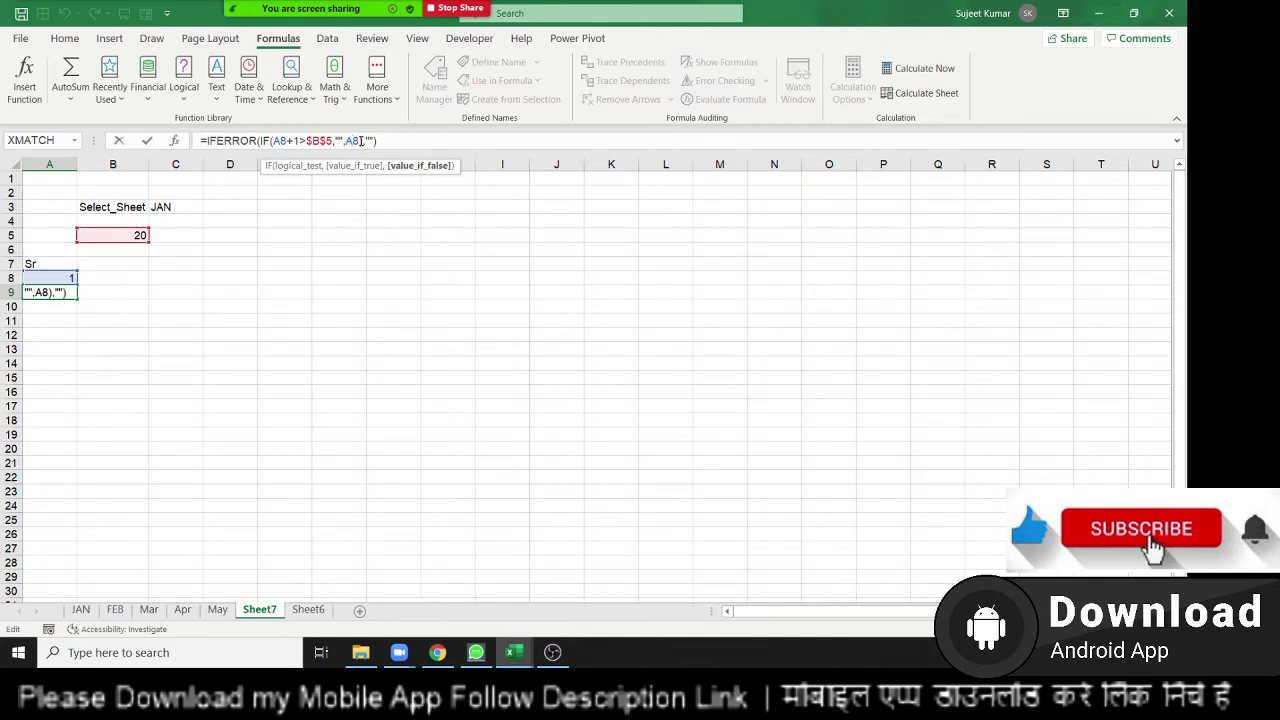
type("+1")
- Fill the A9 formula down column A so Sr numbers run 1 to 20
left_click_drag(49, 278, 49, 406)
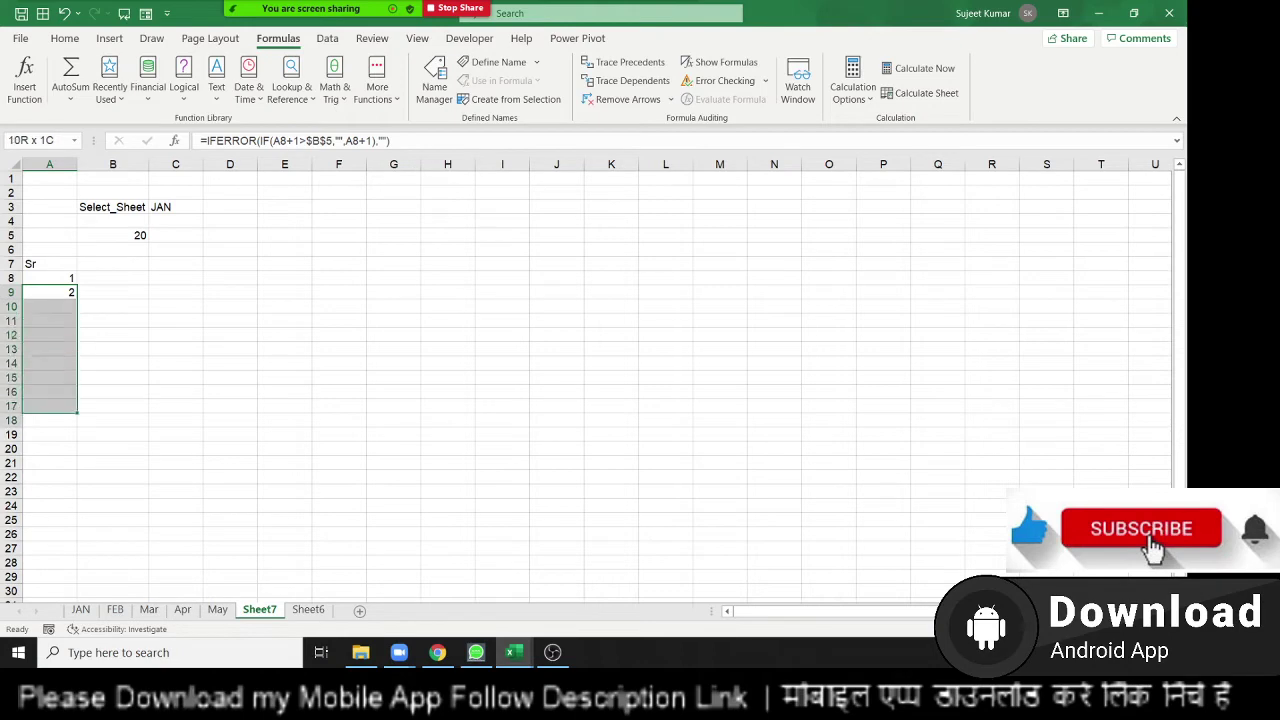
key("shift+Down")
key("shift+Down")
key("shift+Down")
key("shift+Down")
key("shift+Down")
key("shift+Down")
key("ctrl+d")
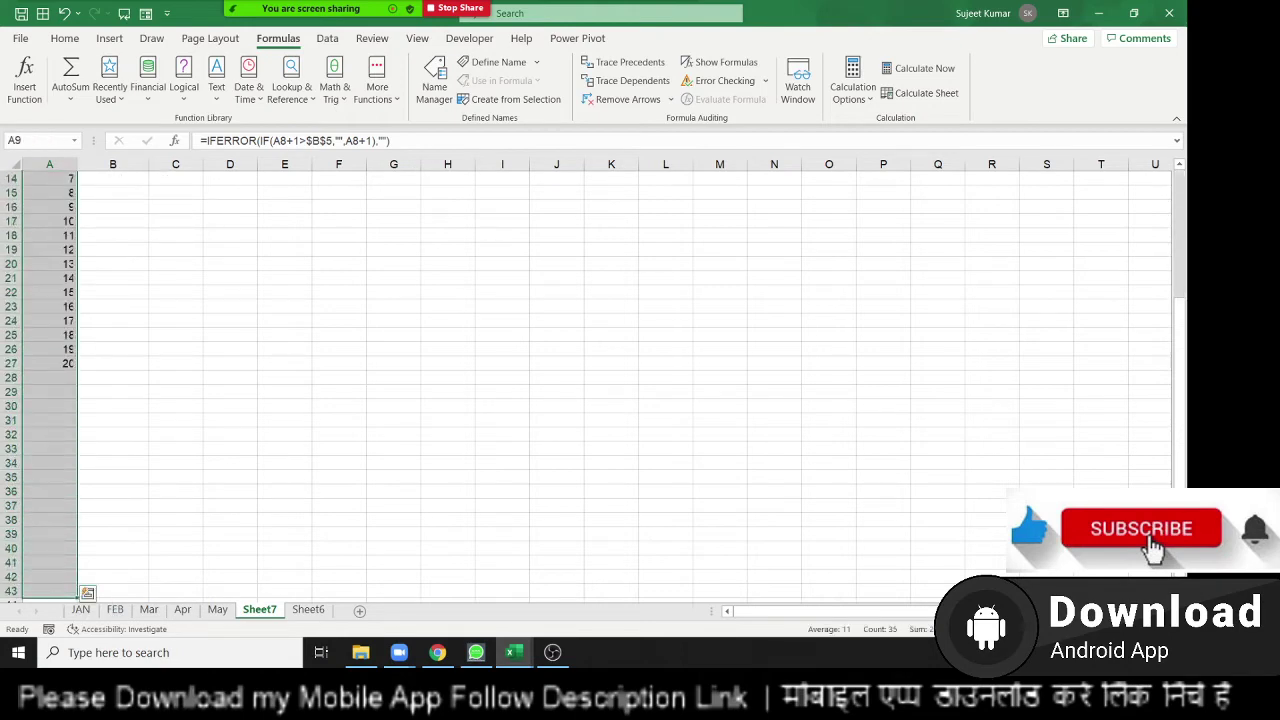
scroll(586, 386, "up", 5)
left_click(49, 178)
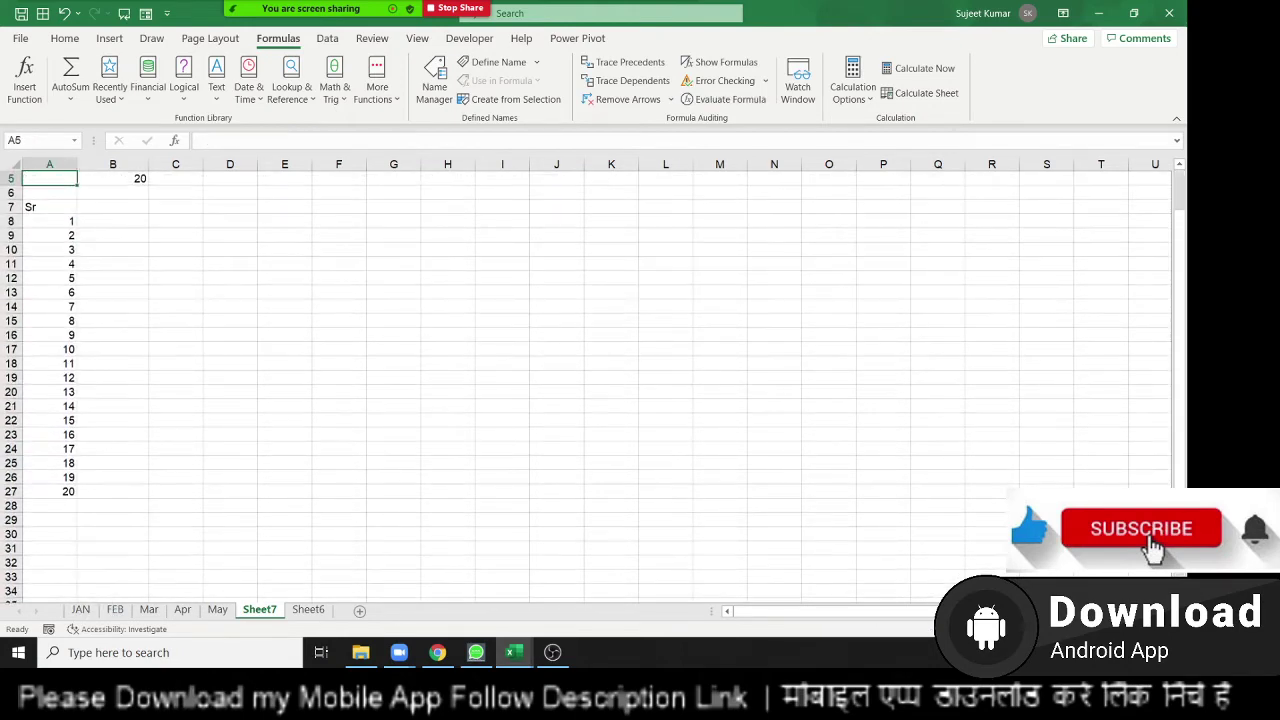
key("Down")
key("Down")
key("Down")
key("Down")
key("Right")
key("Right")
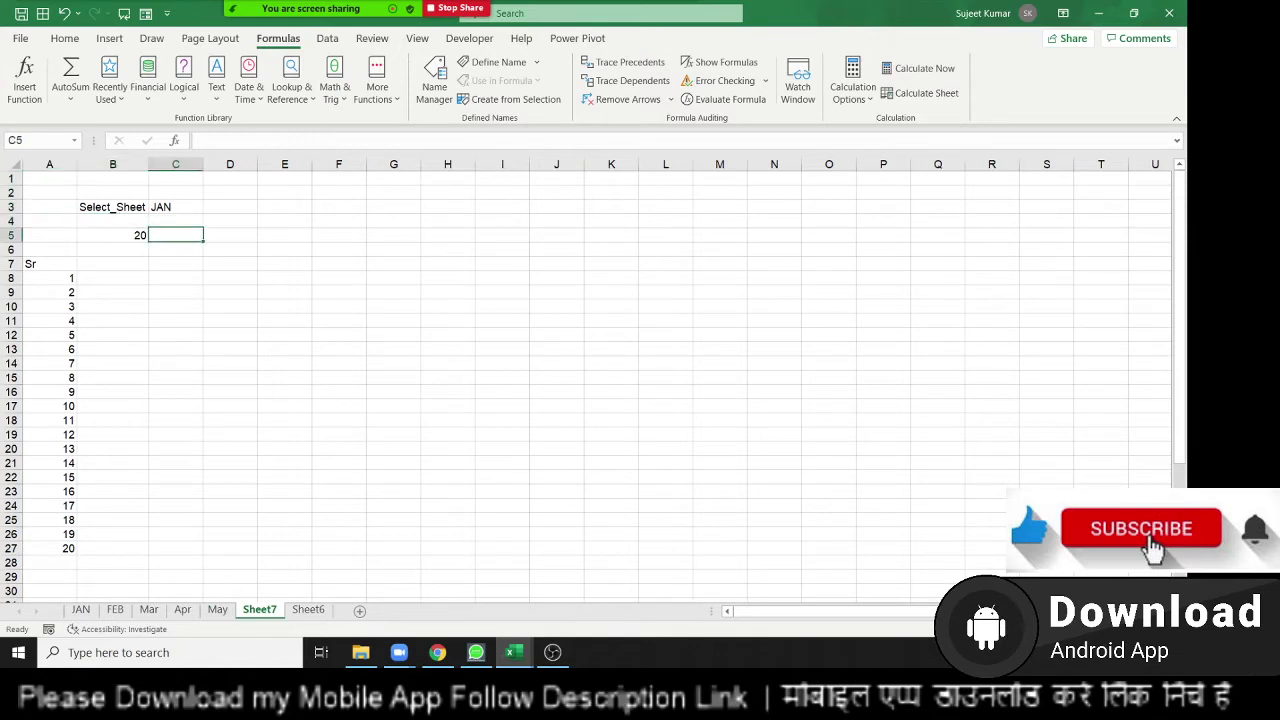
- Replace the fixed JAN sheet name in B5's COUNTA formula with C3&"!A:A"
key("Left")
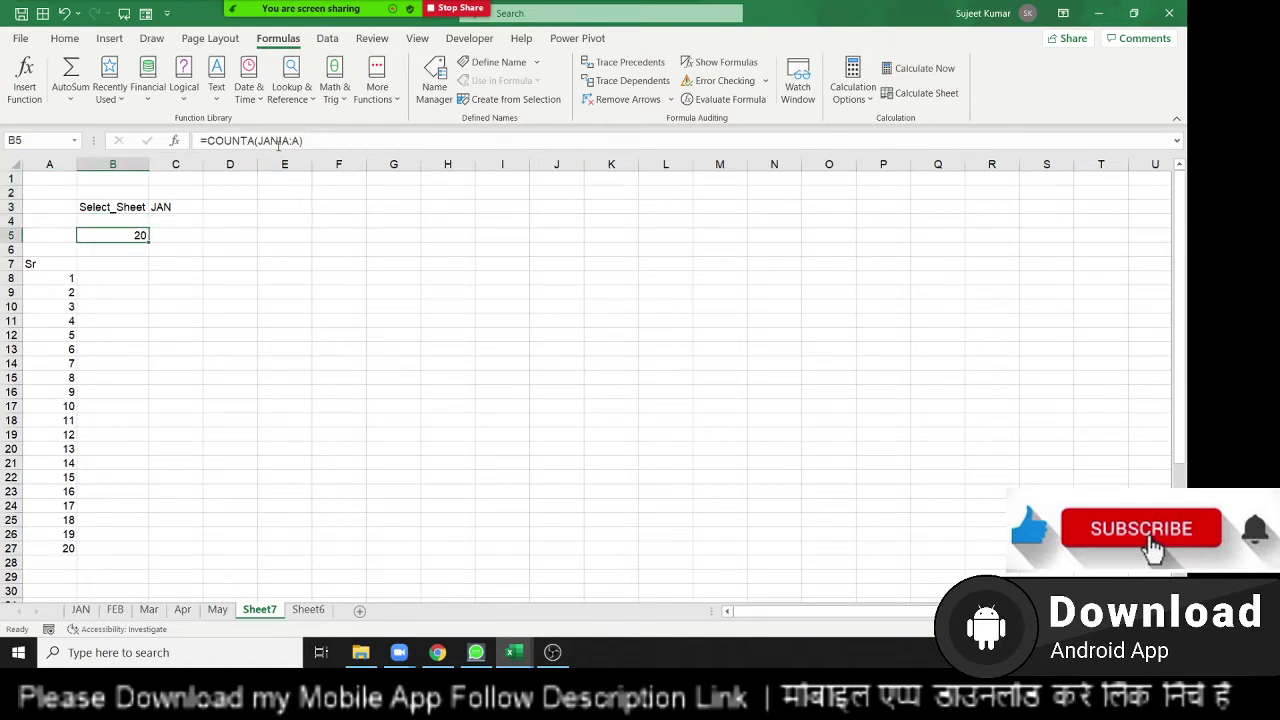
left_click(278, 141)
key("BackSpace")
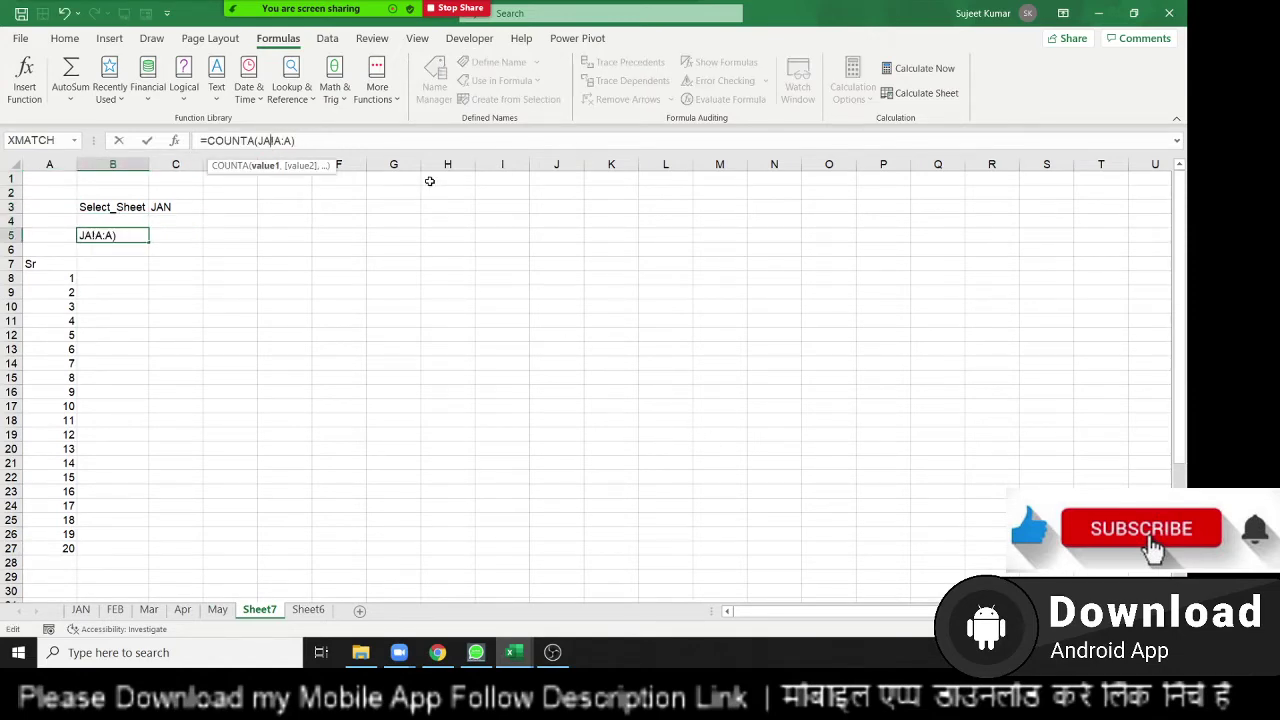
key("BackSpace")
key("BackSpace")
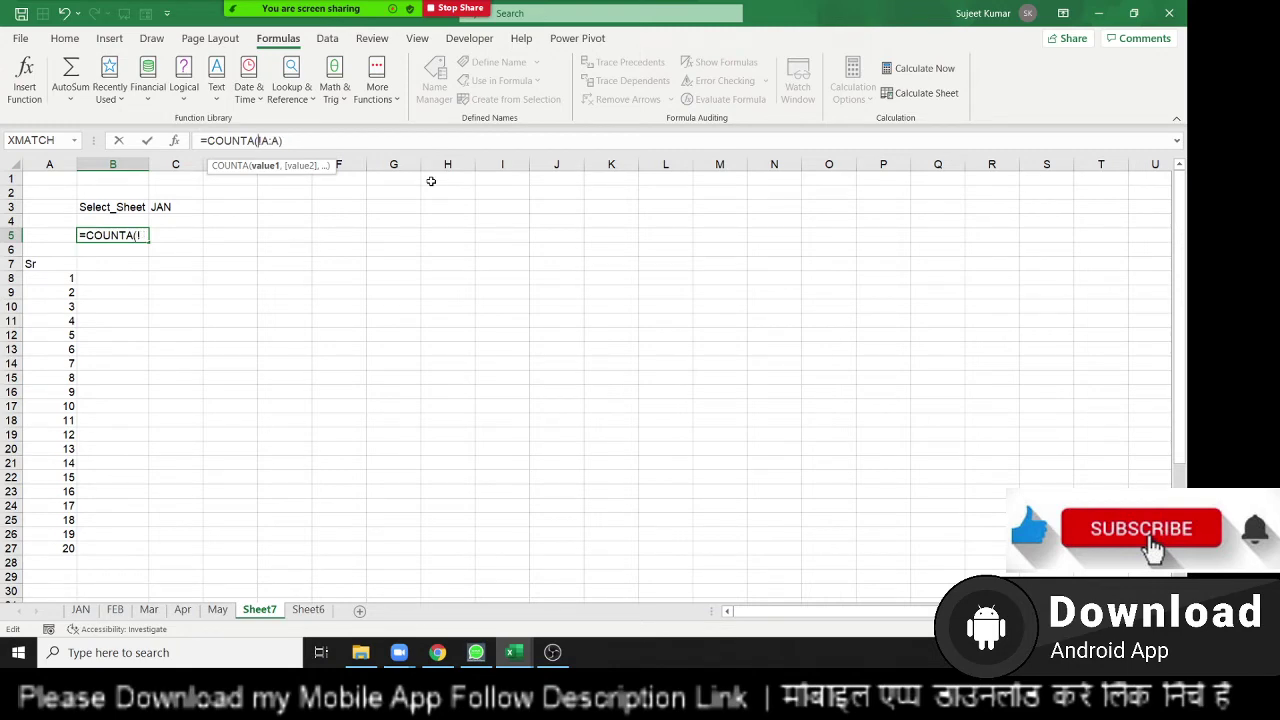
left_click(184, 207)
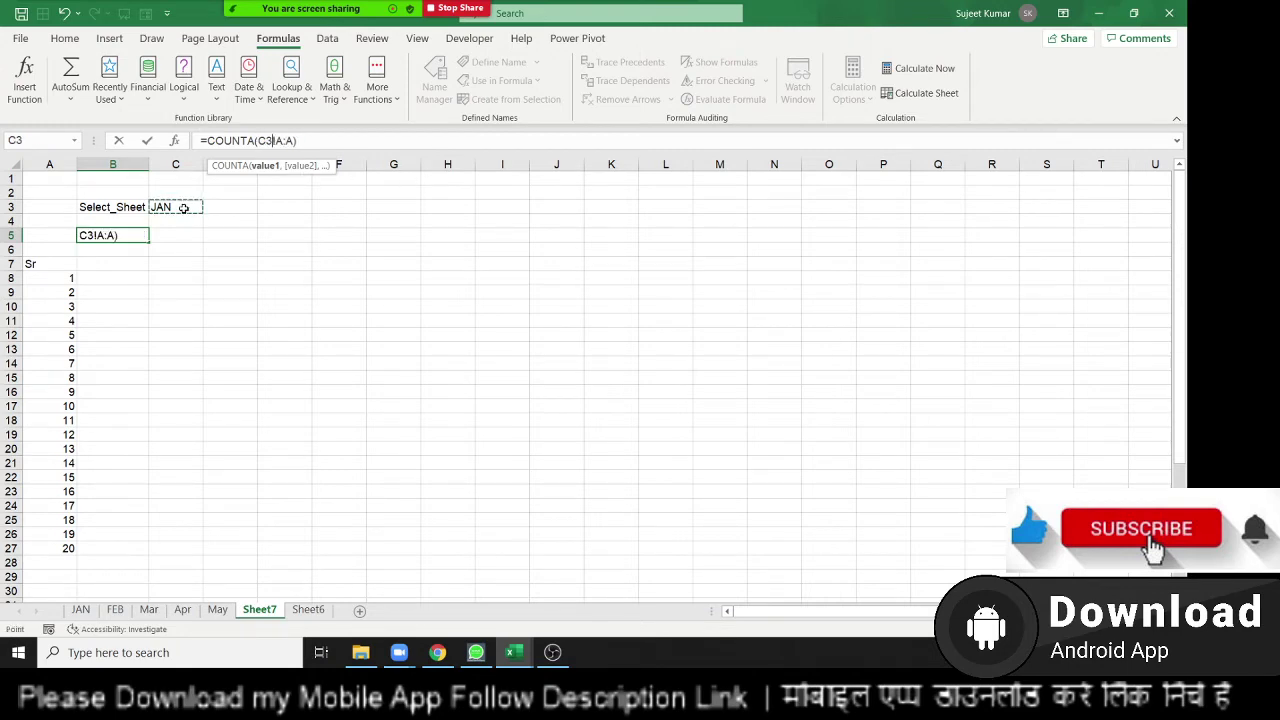
type("&\"'")
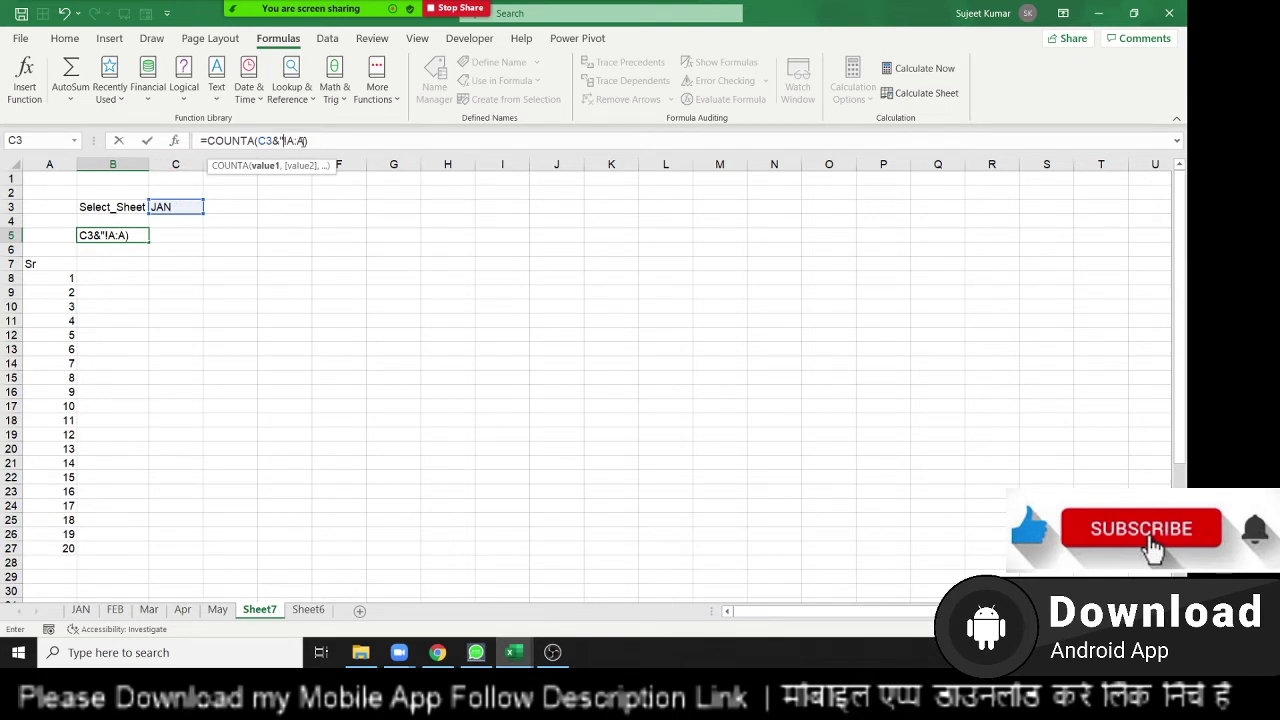
left_click(306, 141)
type("\"")
key("ctrl+Return")
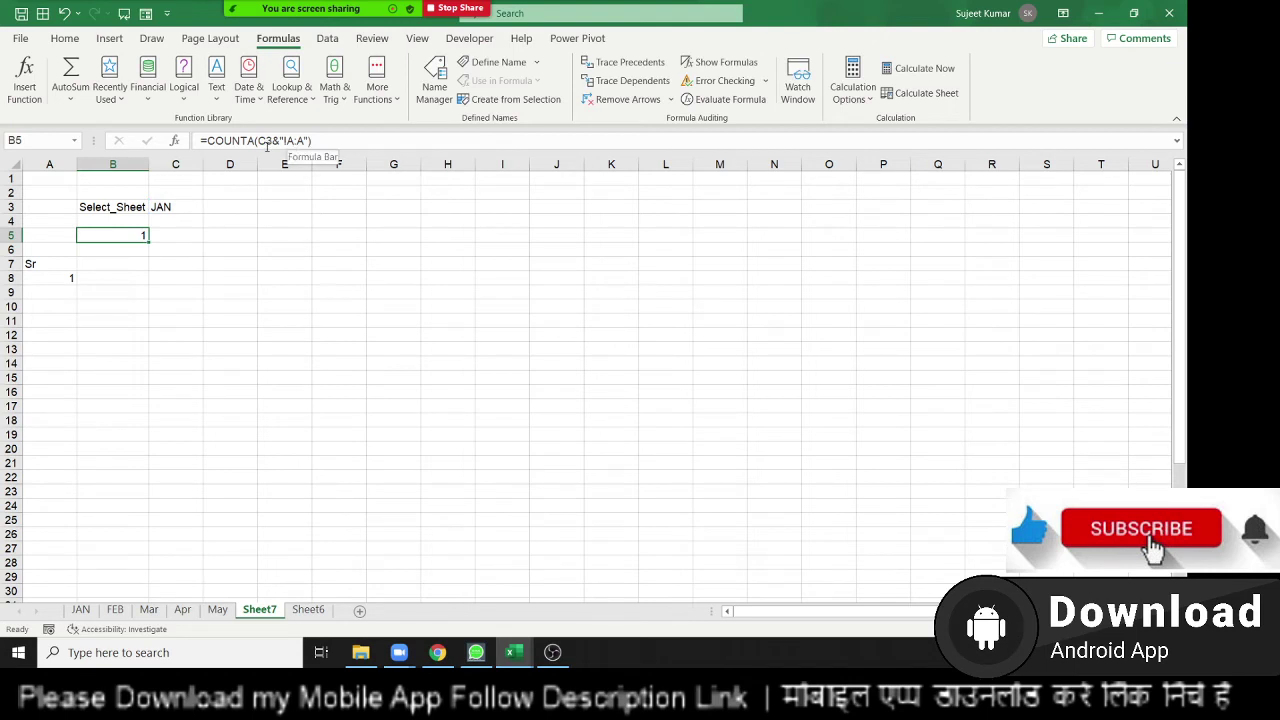
- Wrap the C3 reference in INDIRECT so B5 counts 20 names for C3's month
left_click(294, 141)
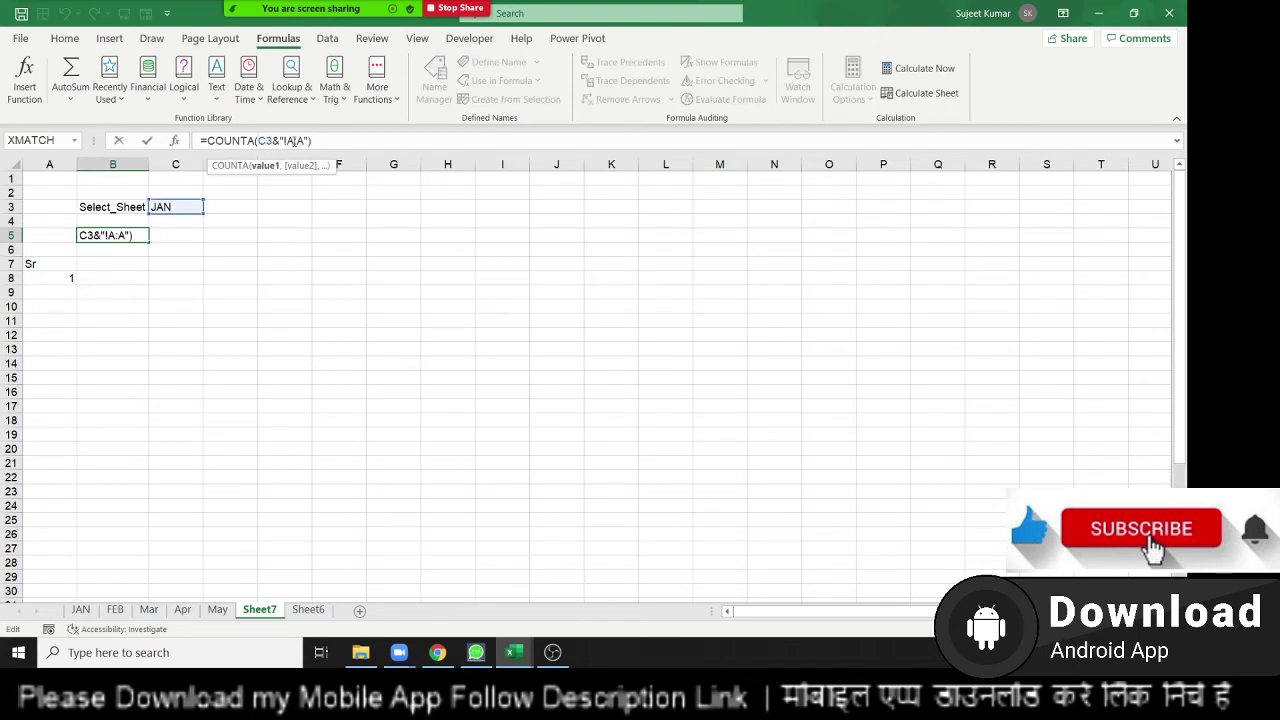
type("ind")
key("Down")
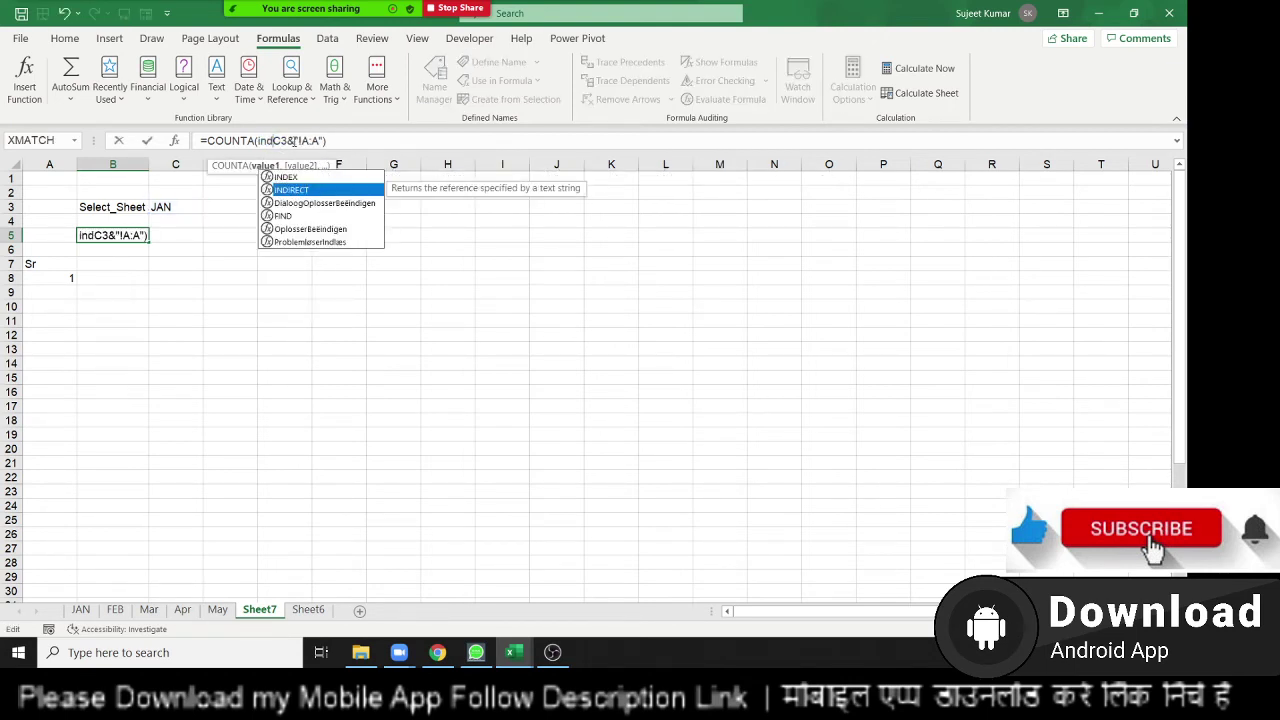
key("Tab")
key("Return")
key("Return")
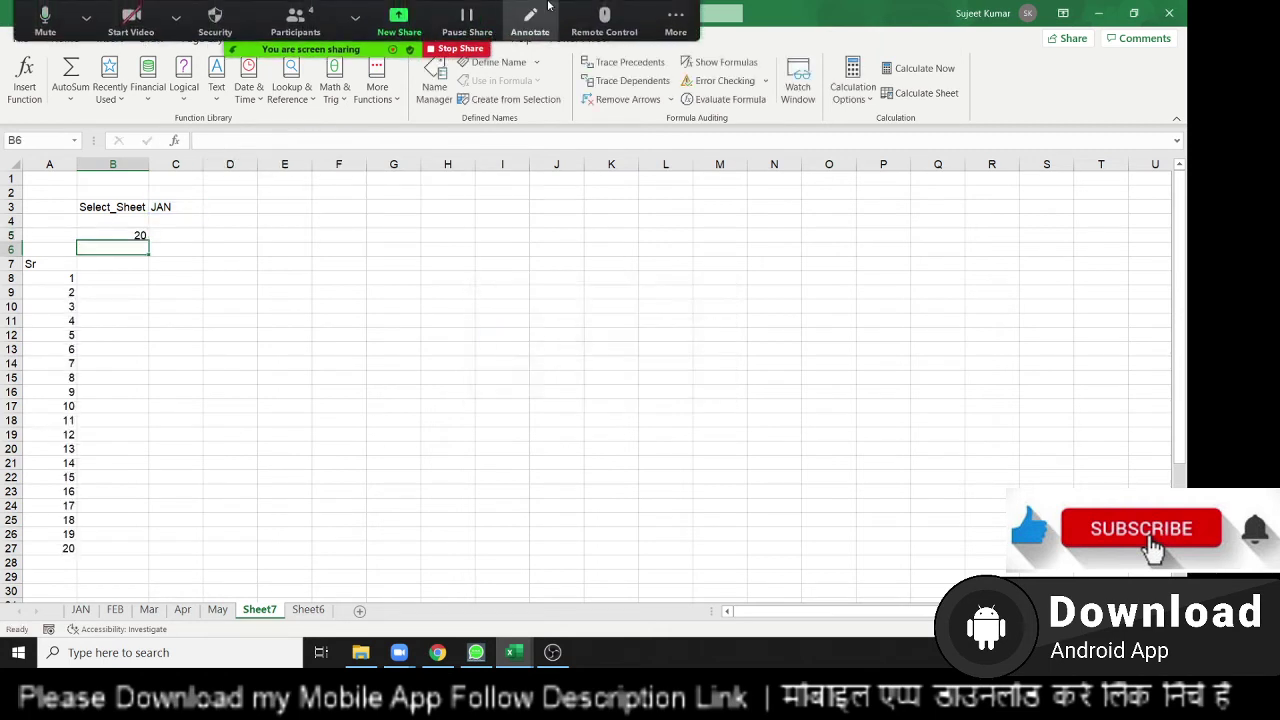
key("Up")
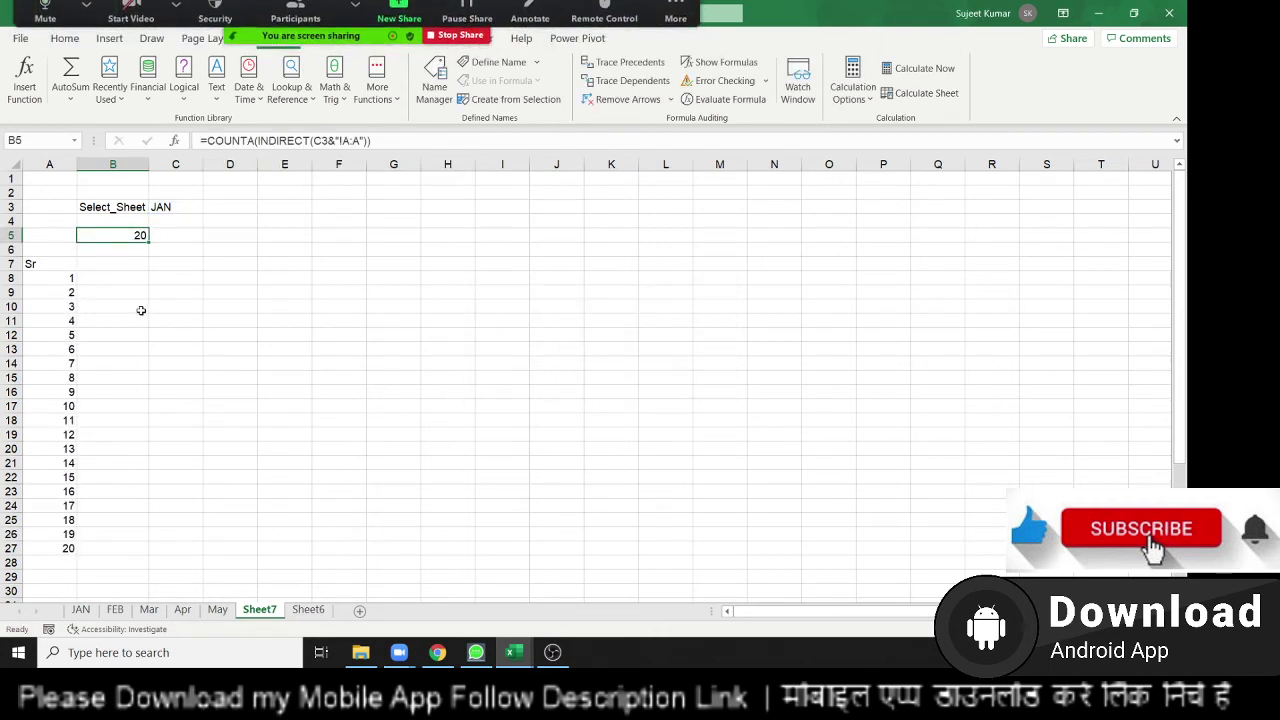
left_click(74, 278)
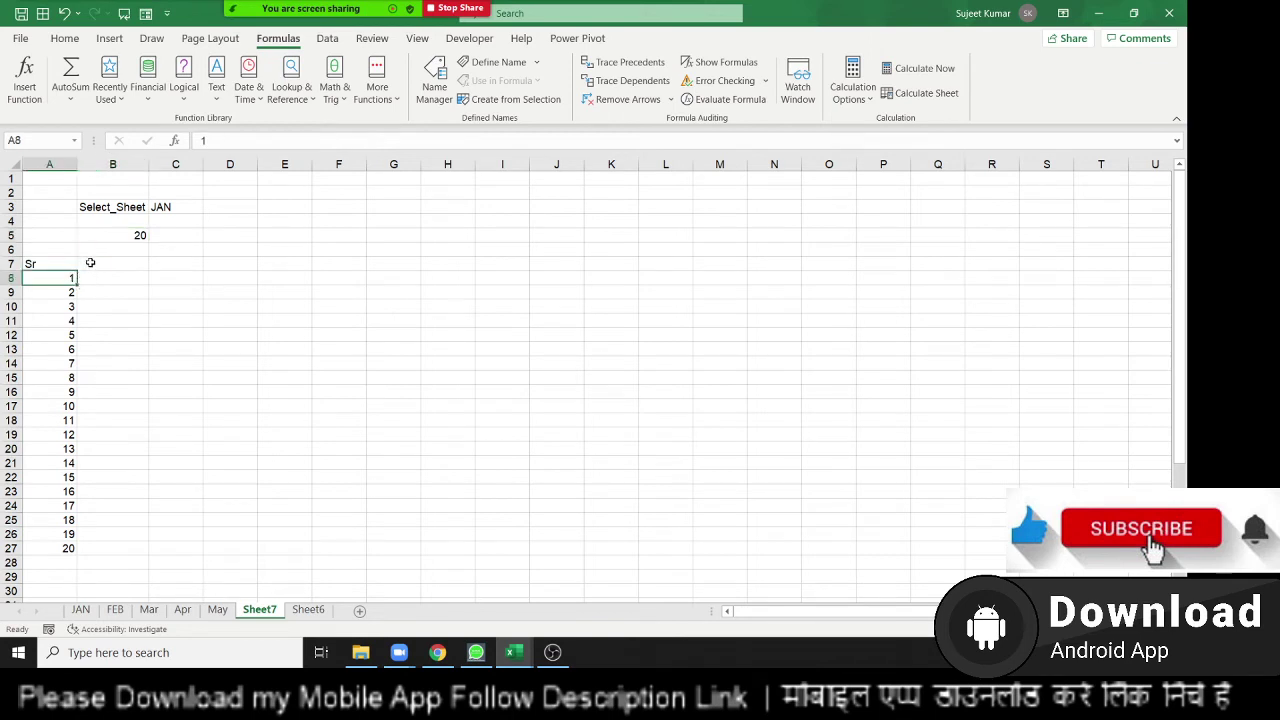
- Select cell B7 and begin a formula with =
left_click(90, 262)
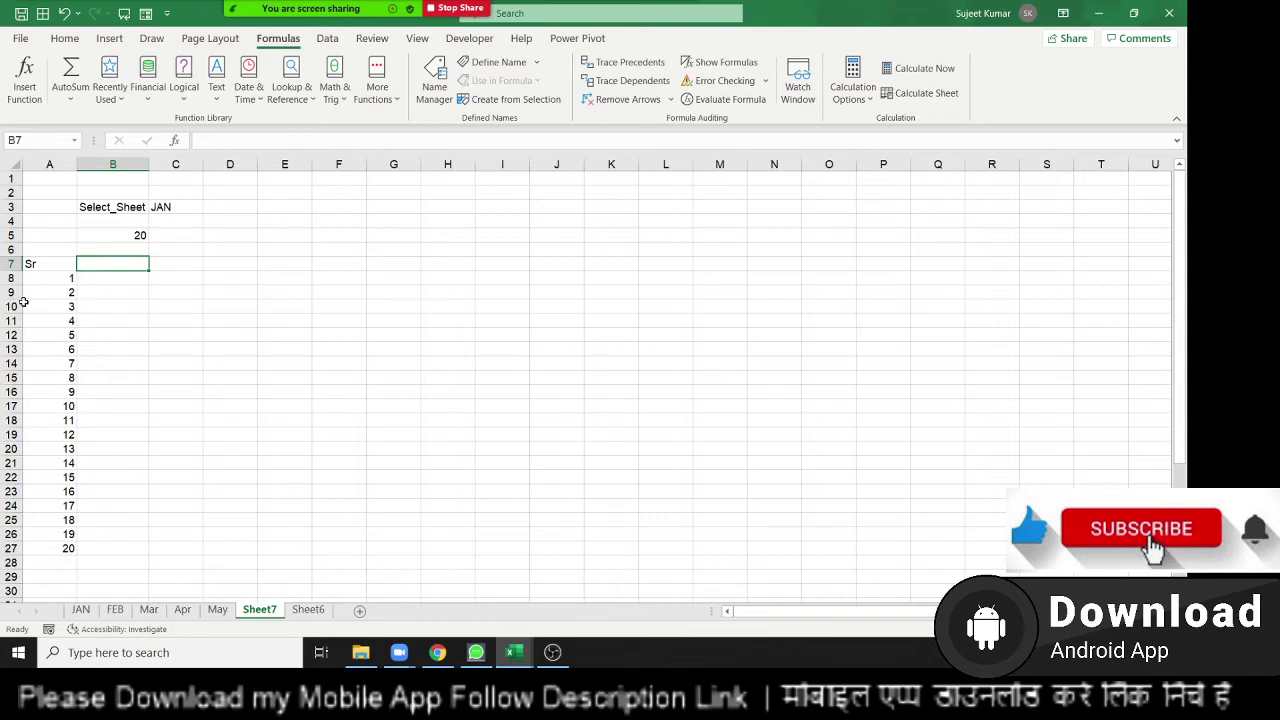
type("=")
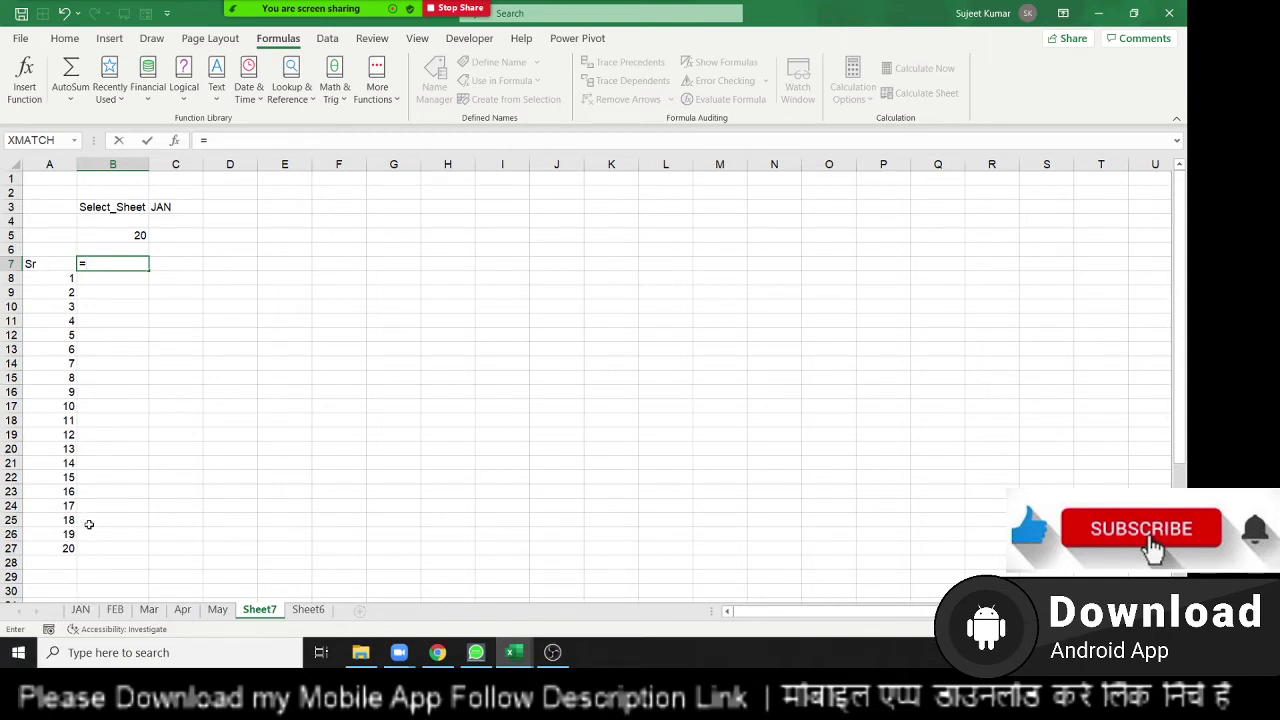
- Enter an OFFSET formula in B7 pointing at JAN!A1 with 0,0 offsets
type("in")
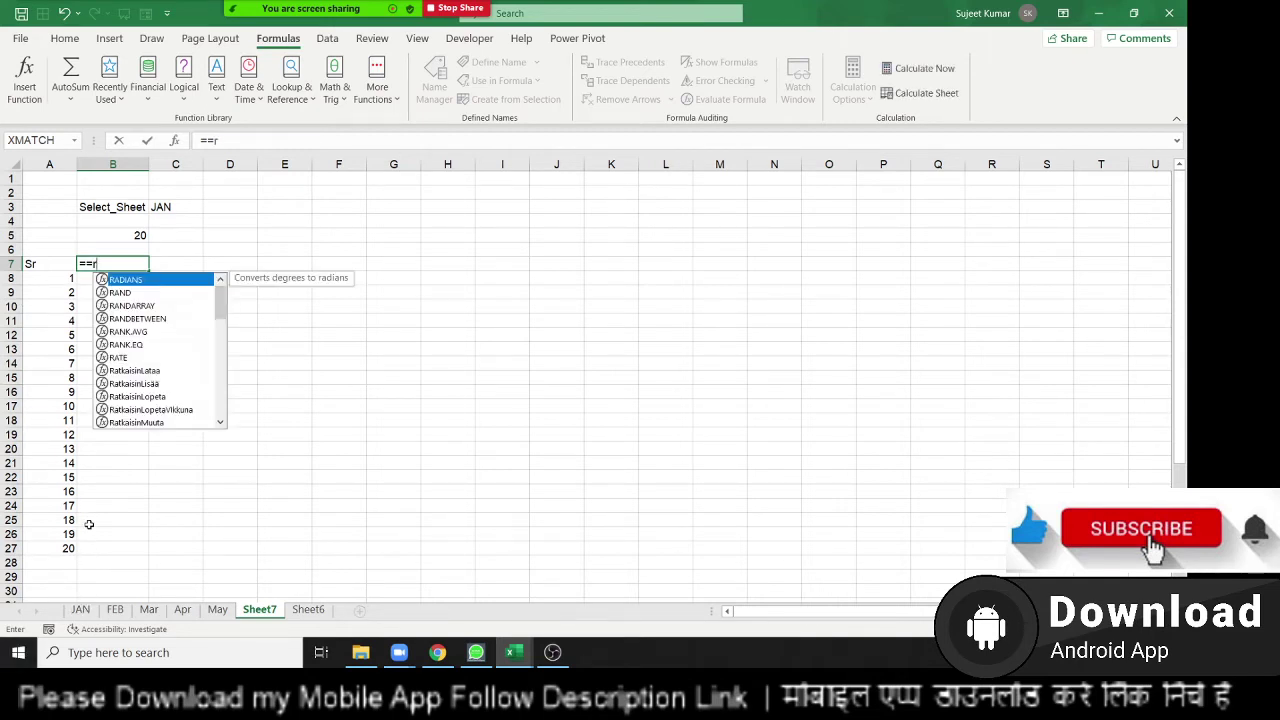
key("BackSpace")
key("BackSpace")
type("of")
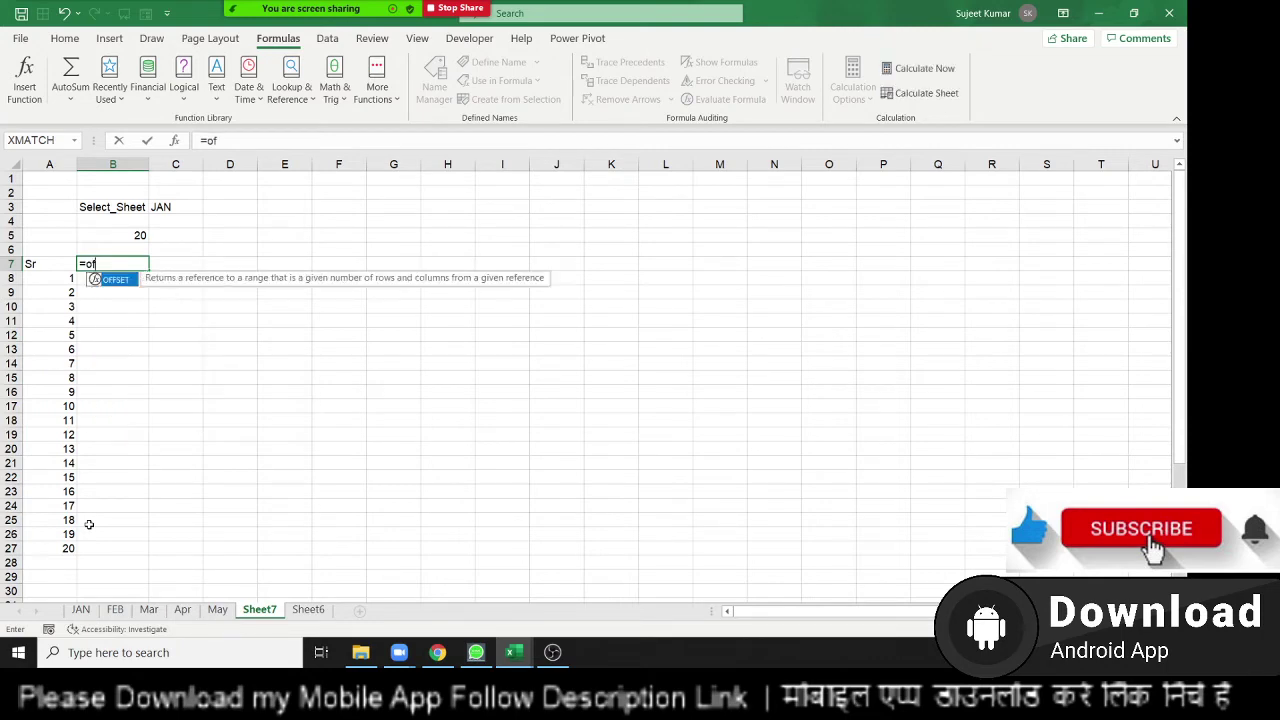
key("Tab")
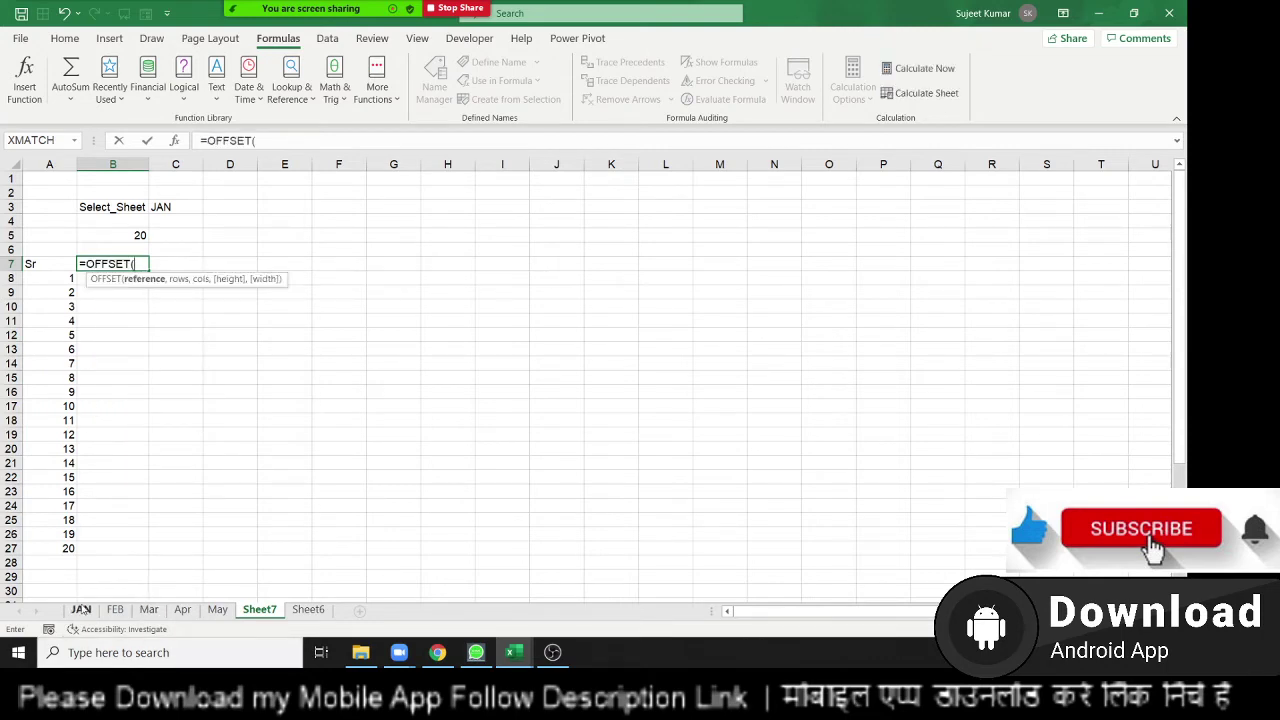
left_click(81, 609)
left_click(37, 180)
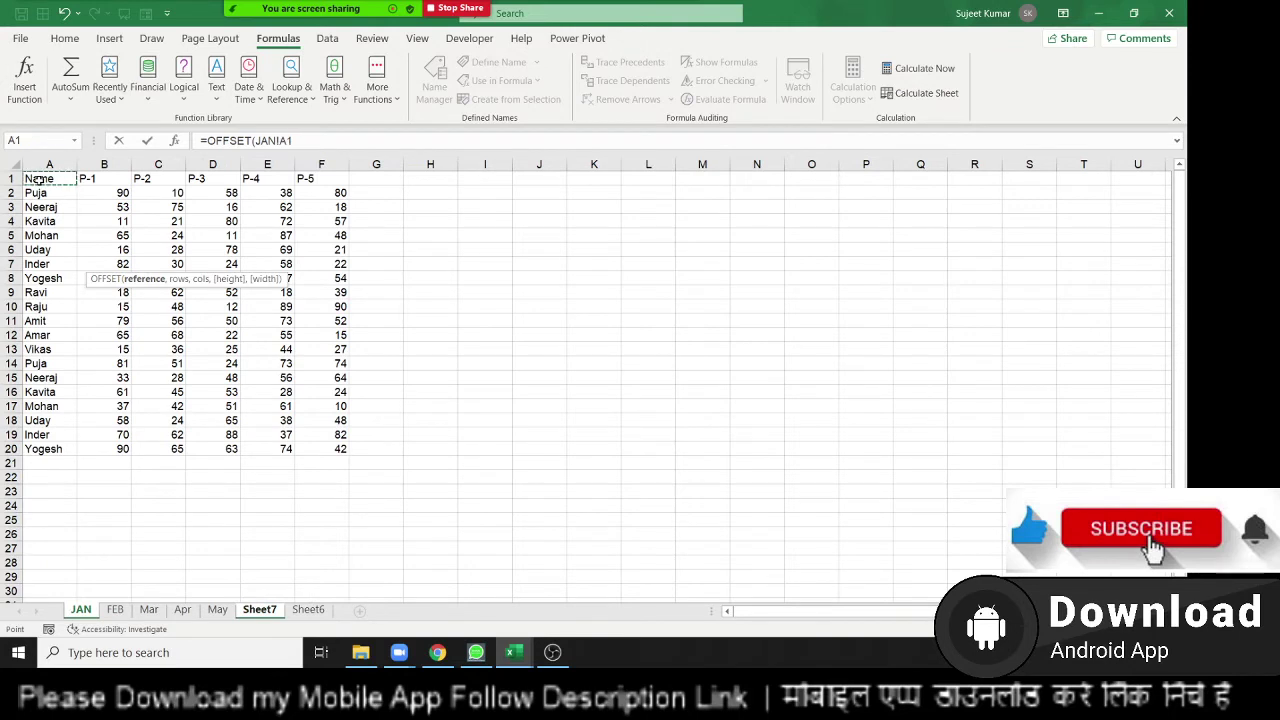
type(",")
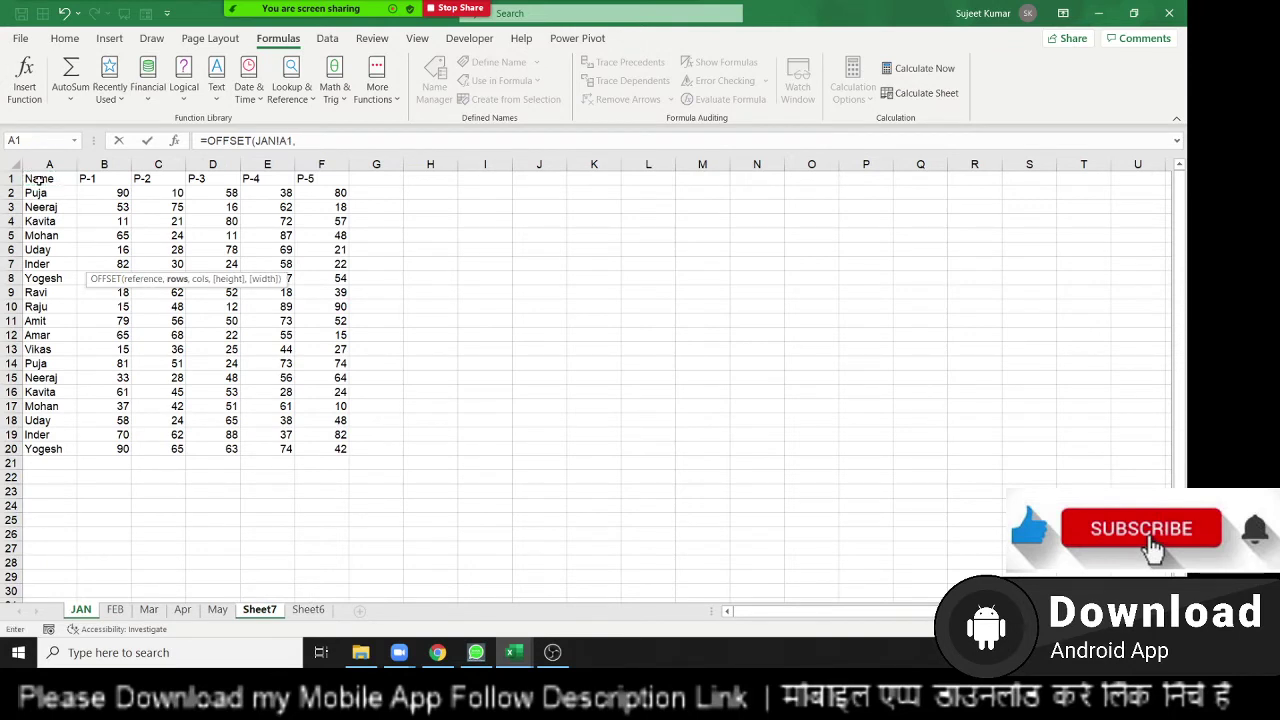
type("0,0")
key("Return")
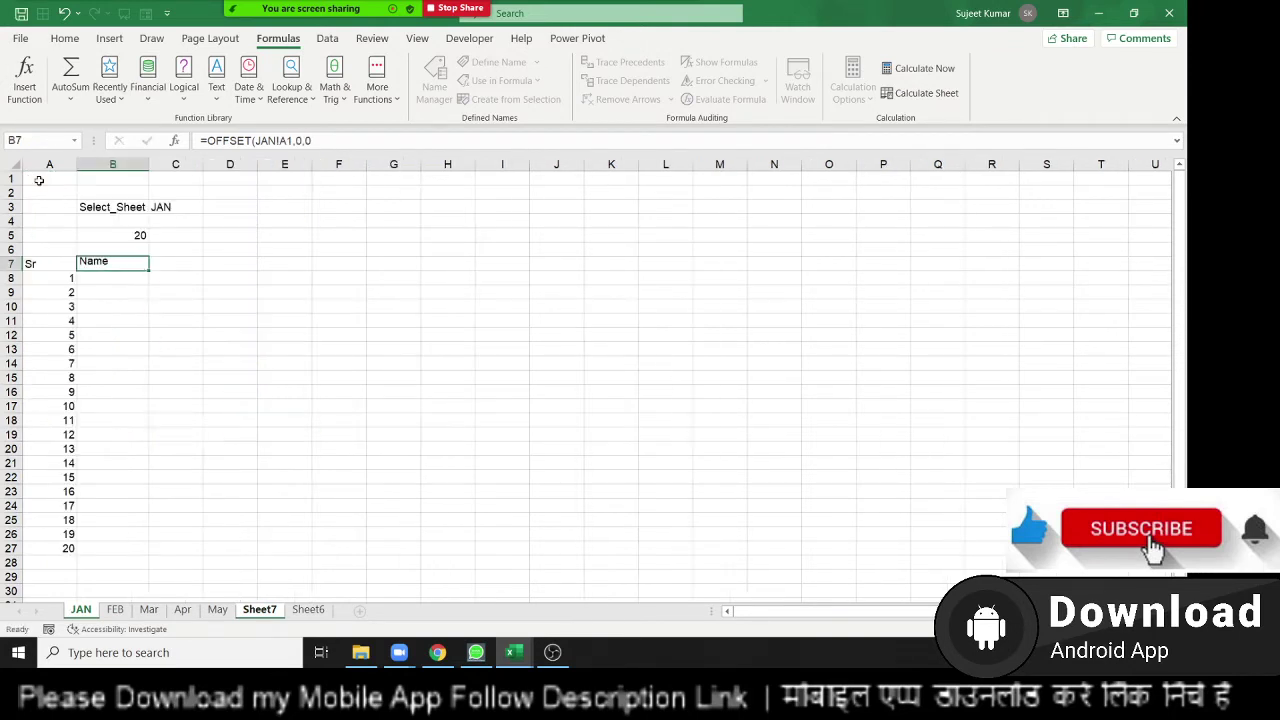
key("Up")
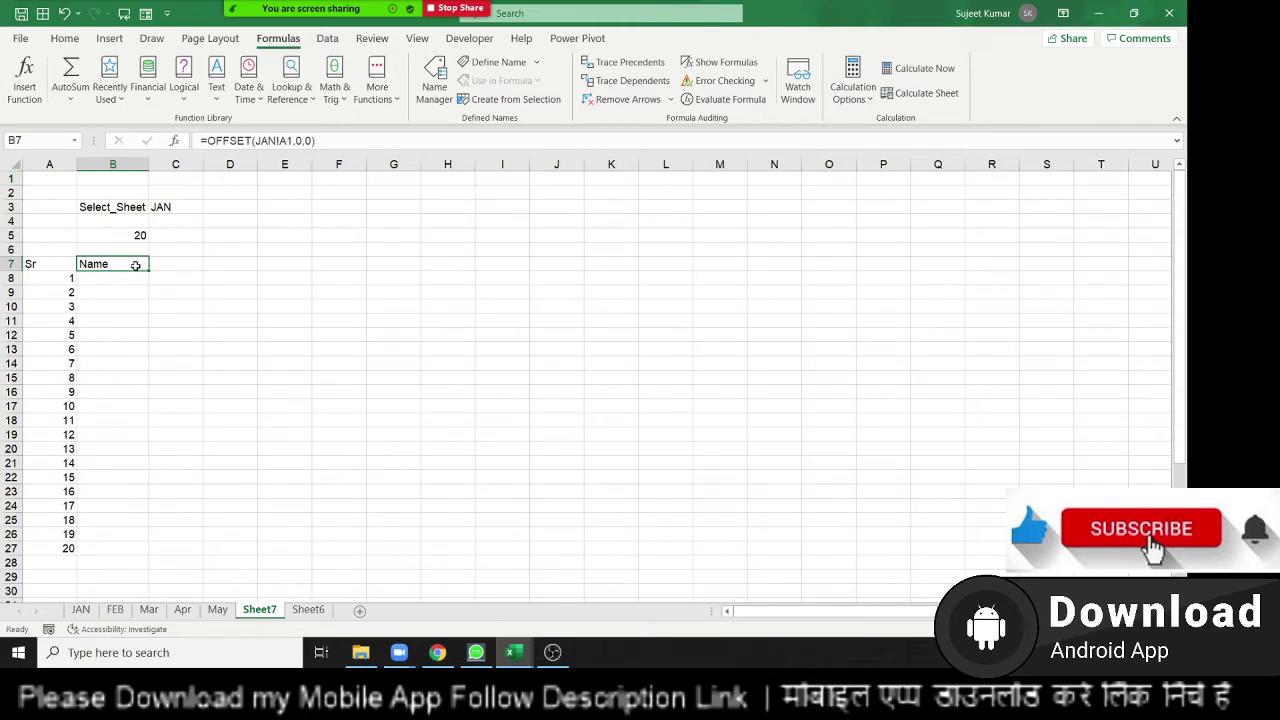
- Replace the JAN reference with INDIRECT(C3&"!A1") in B7's OFFSET formula
double_click(137, 264)
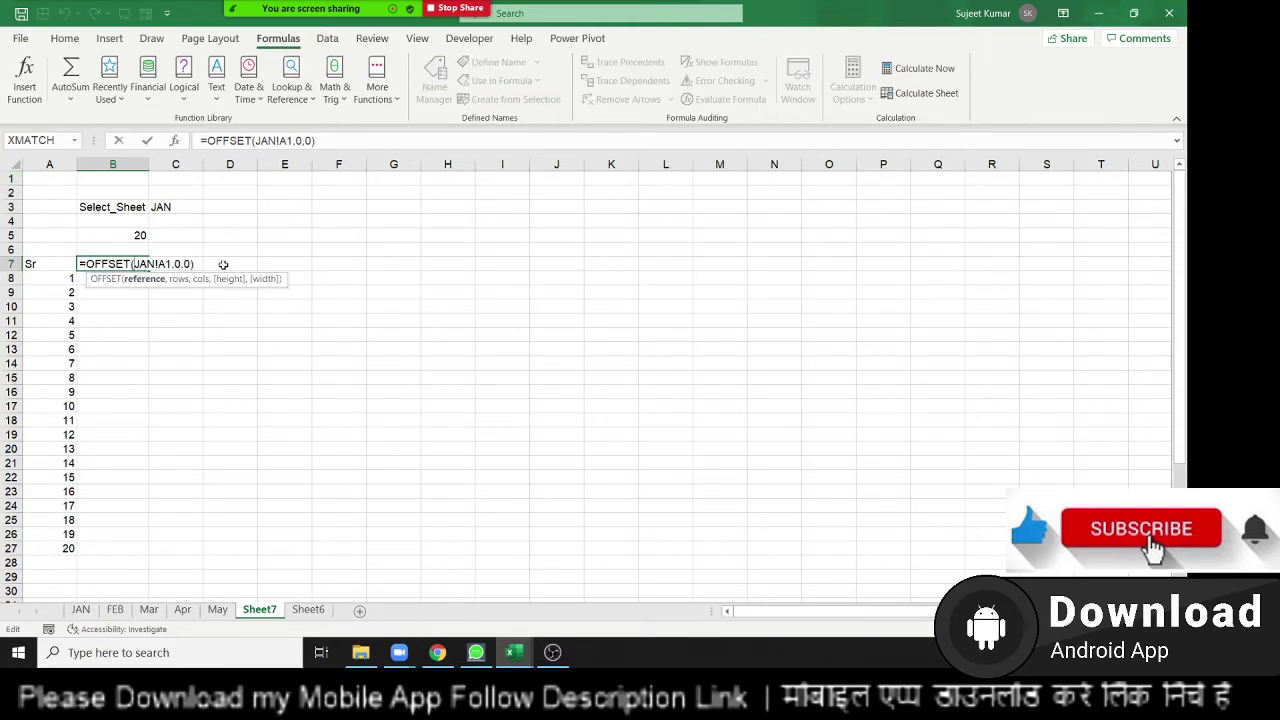
key("Delete")
key("Delete")
key("Delete")
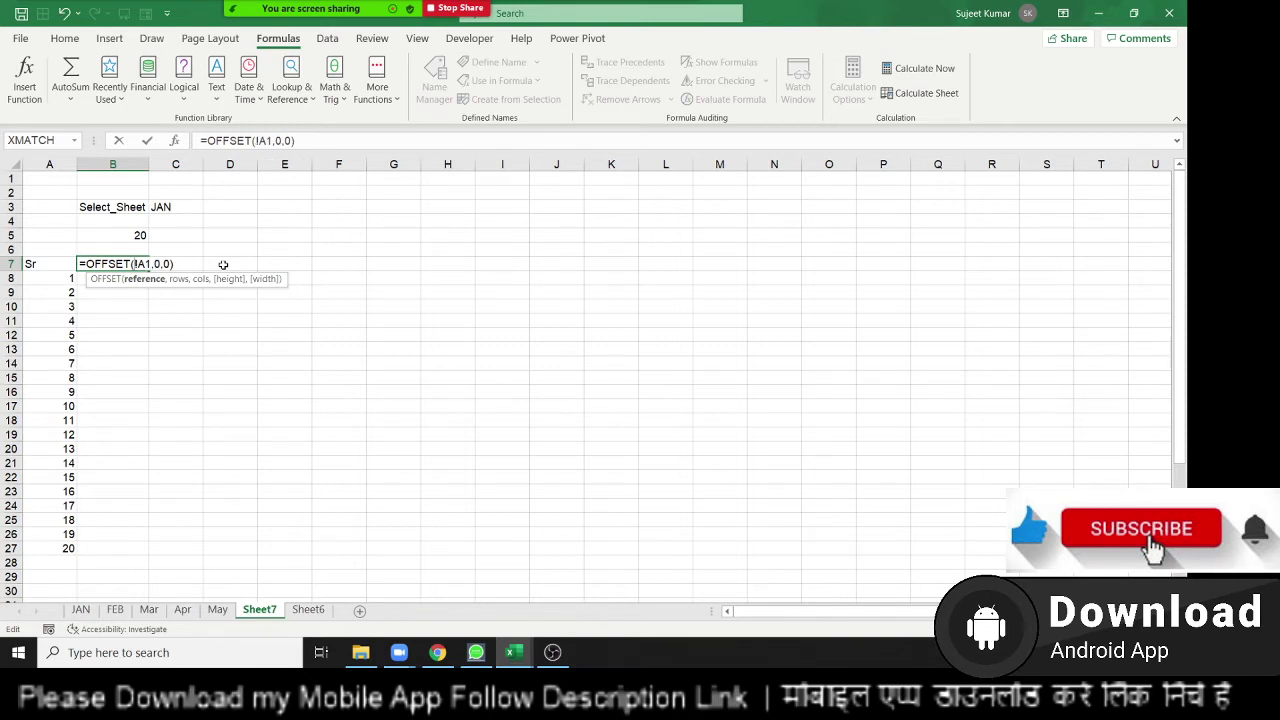
left_click(178, 207)
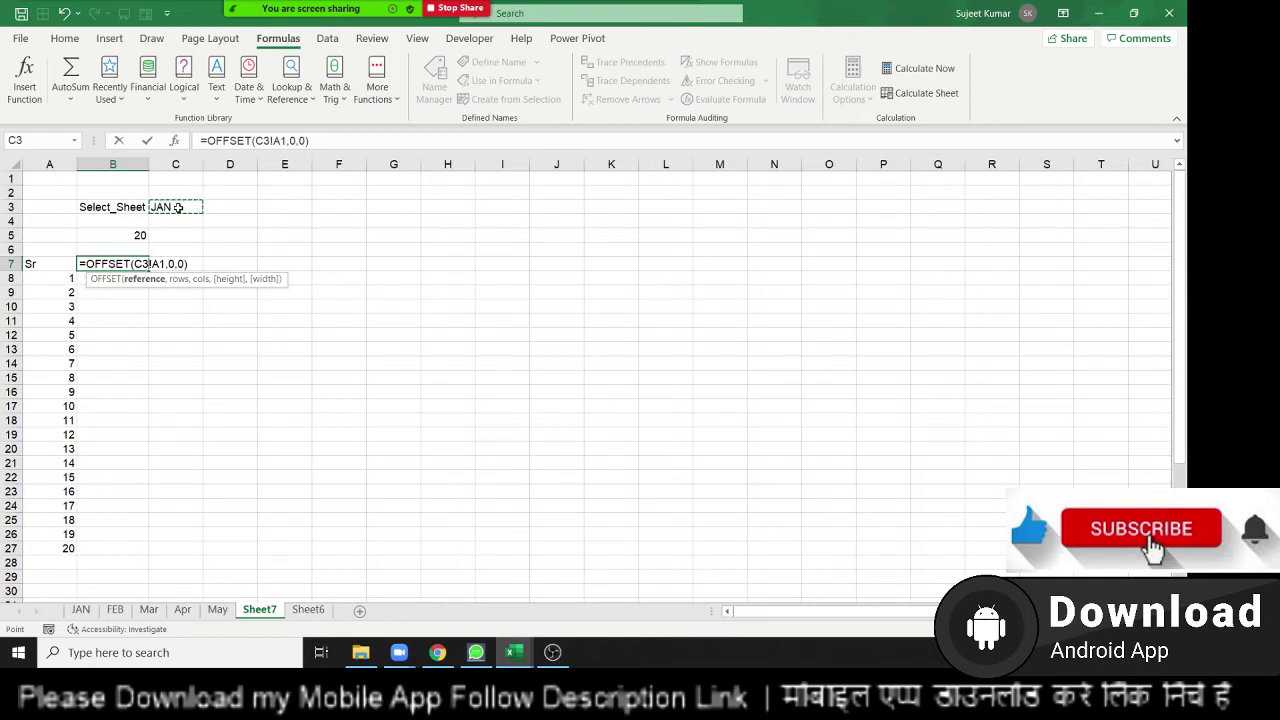
type("&\"")
key("Return")
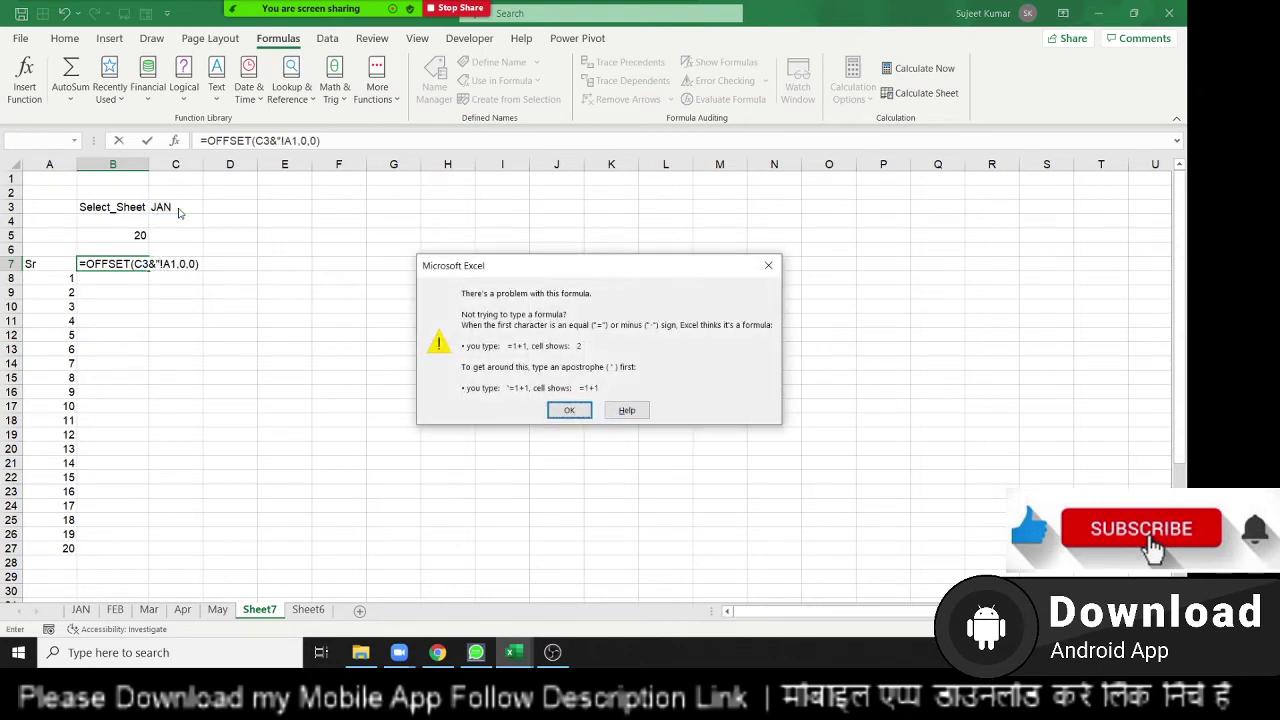
key("Return")
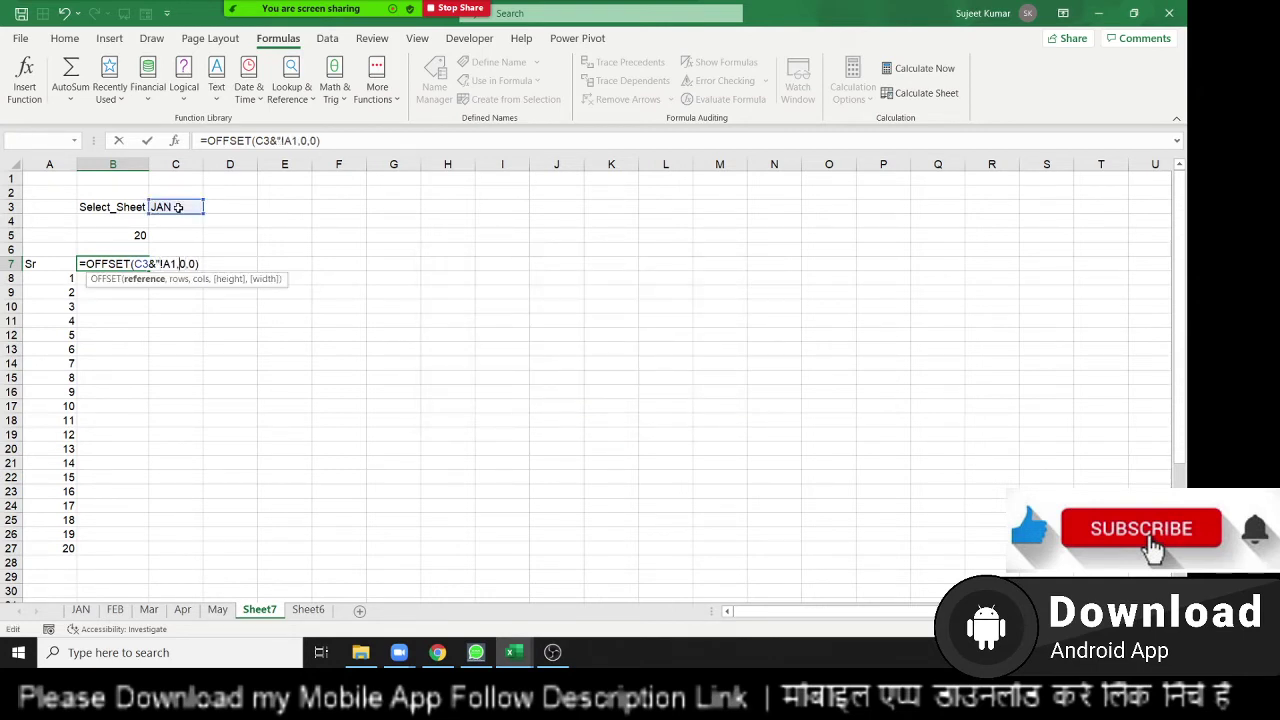
type("\",0,0")
type(")")
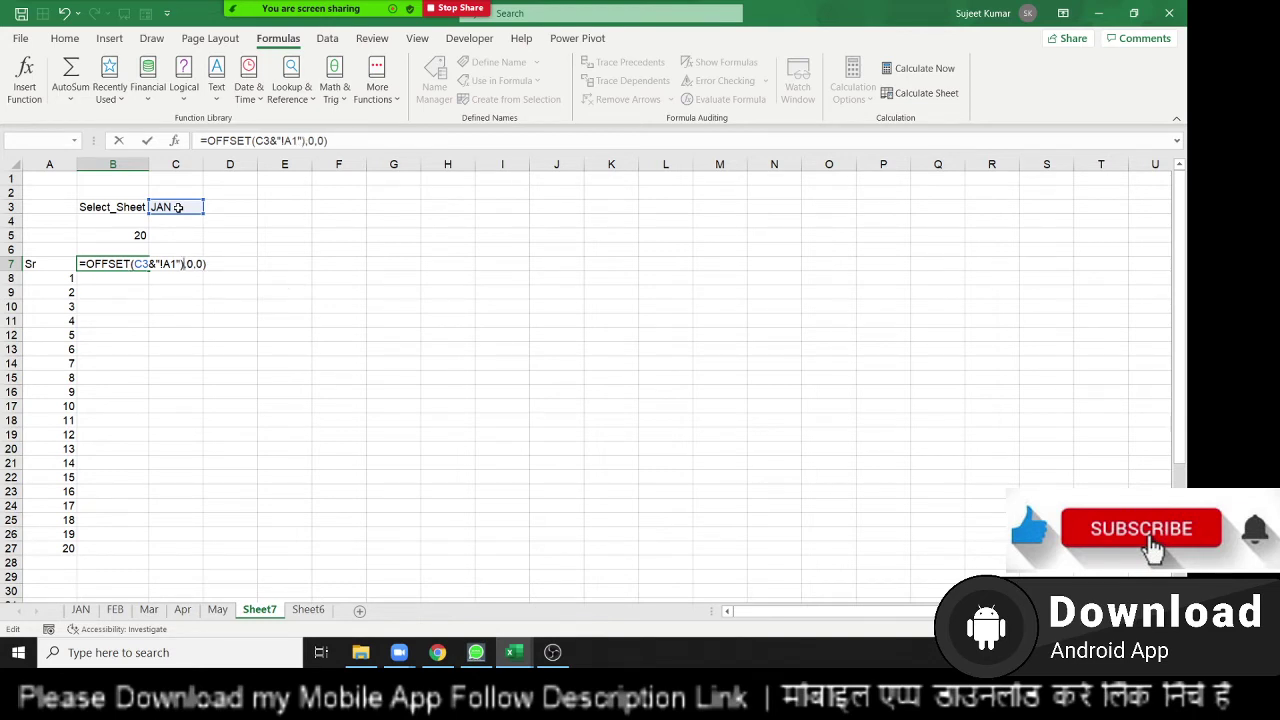
key("Return")
key("Return")
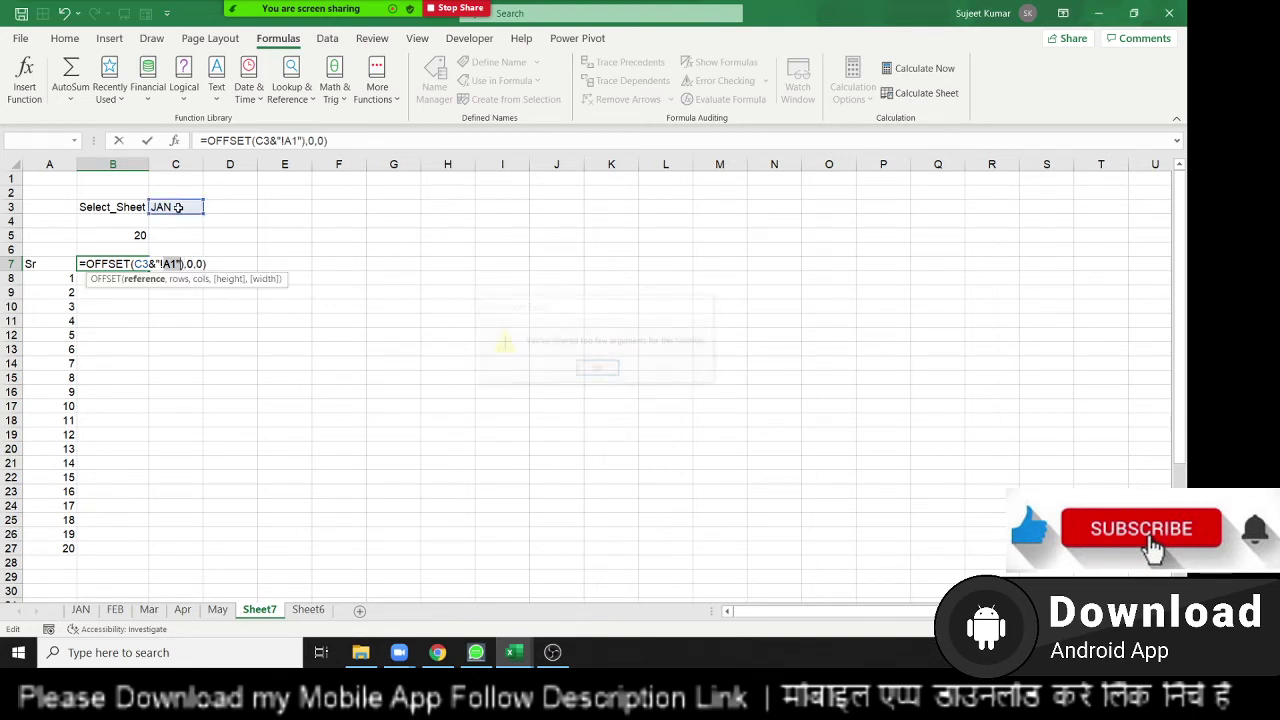
key("Right")
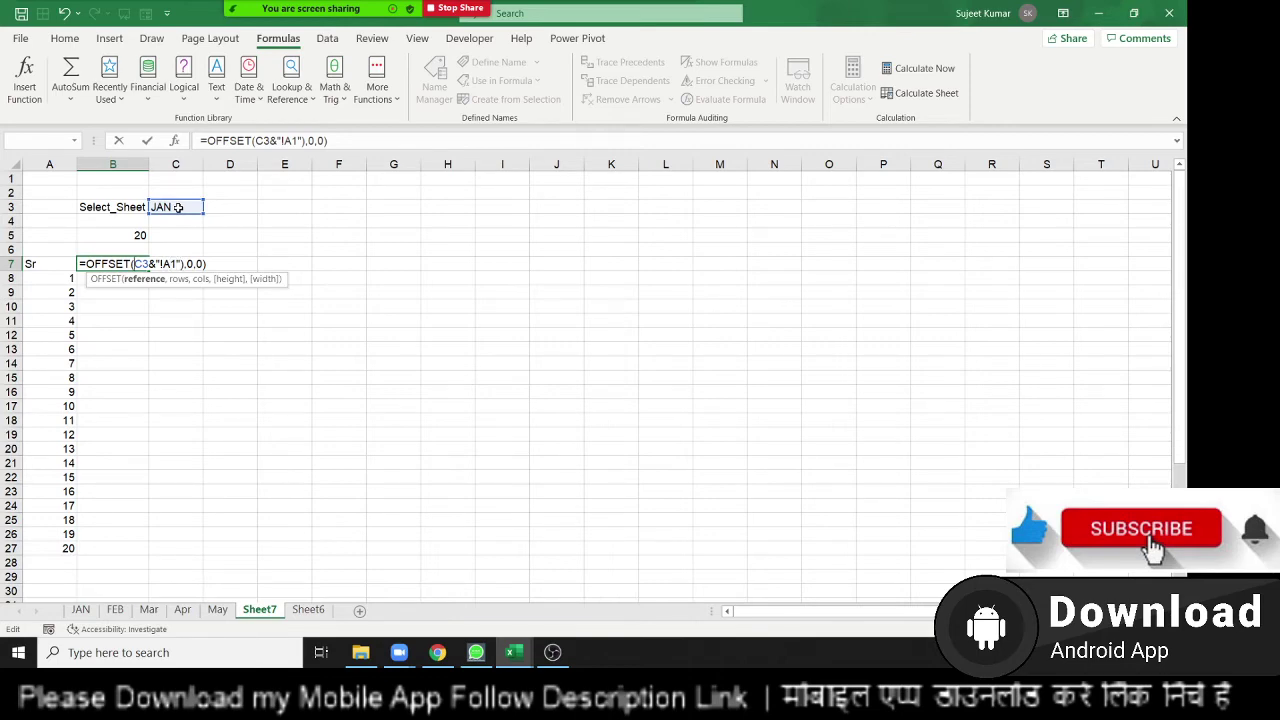
type("in")
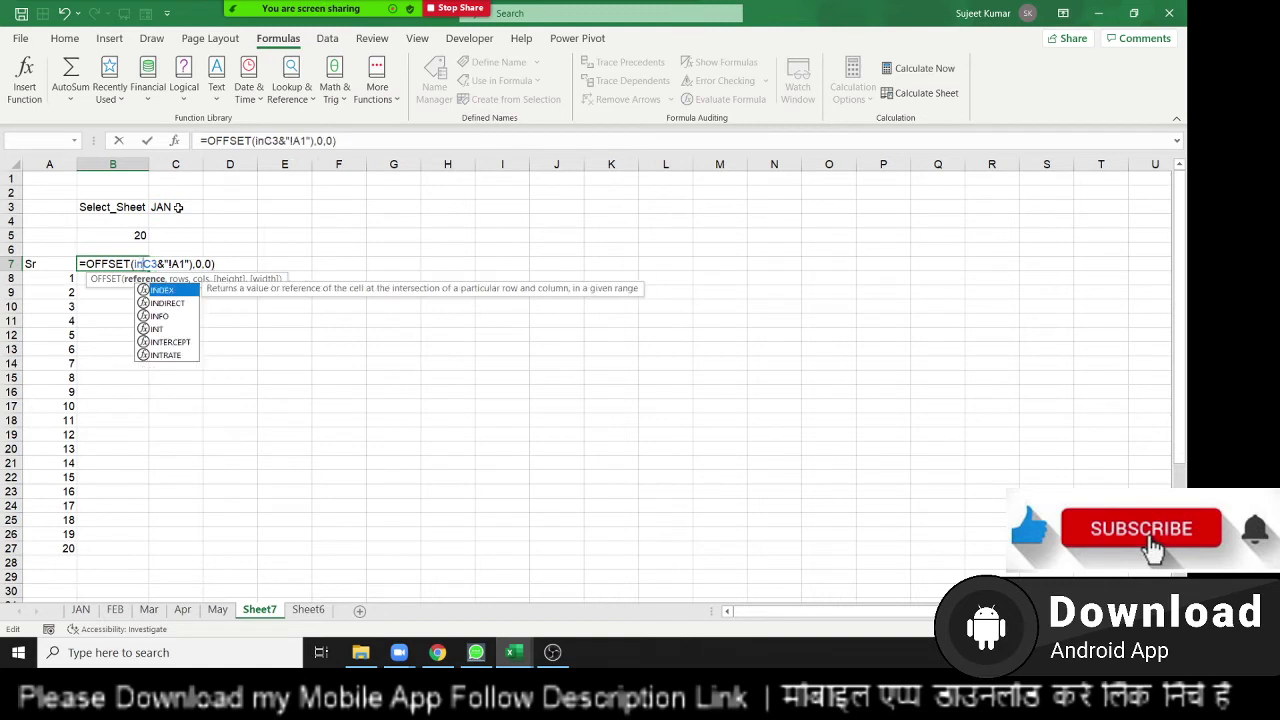
type("d")
key("Tab")
key("ctrl+Return")
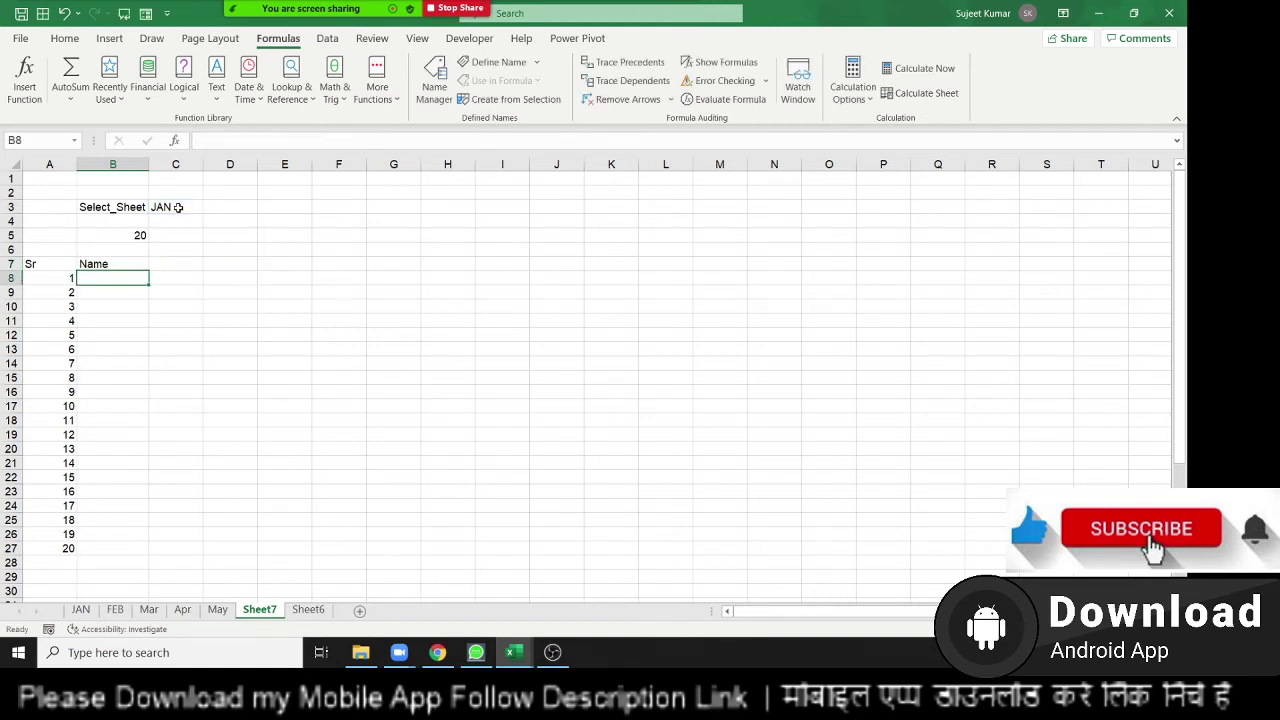
- Lock the C3 reference as $C$3 in B7's formula
left_click(319, 141)
key("F4")
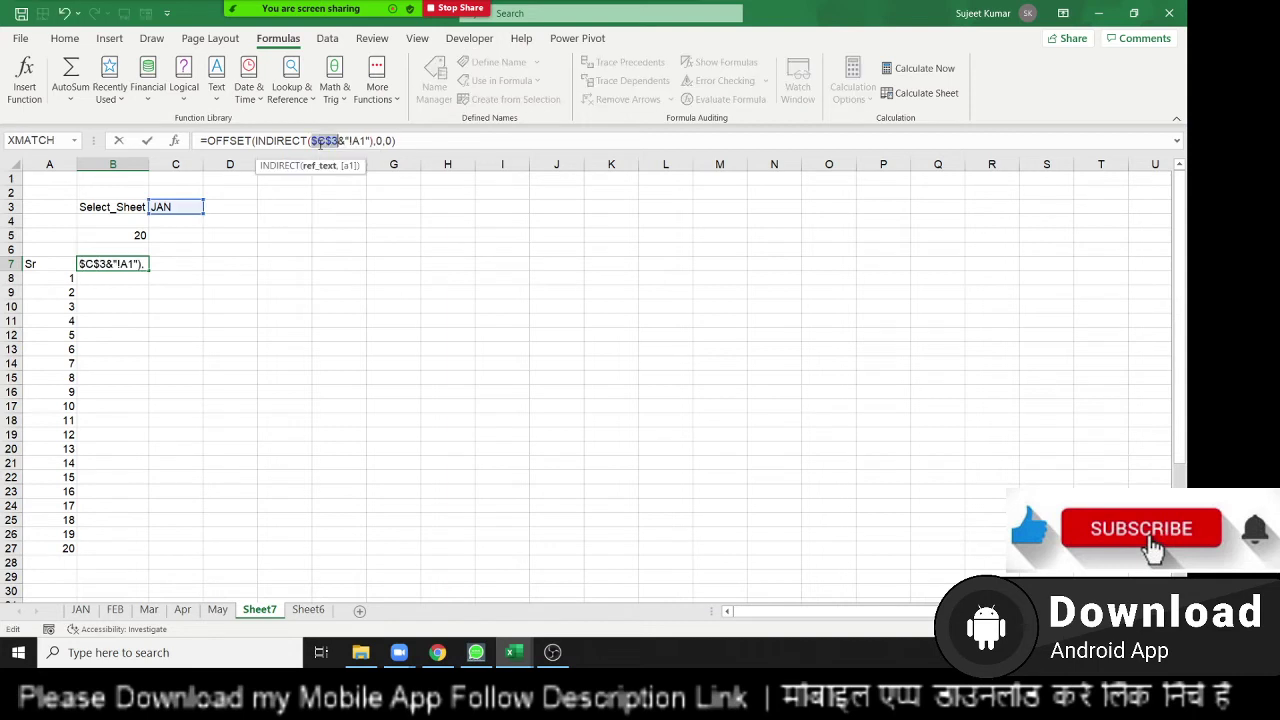
key("Return")
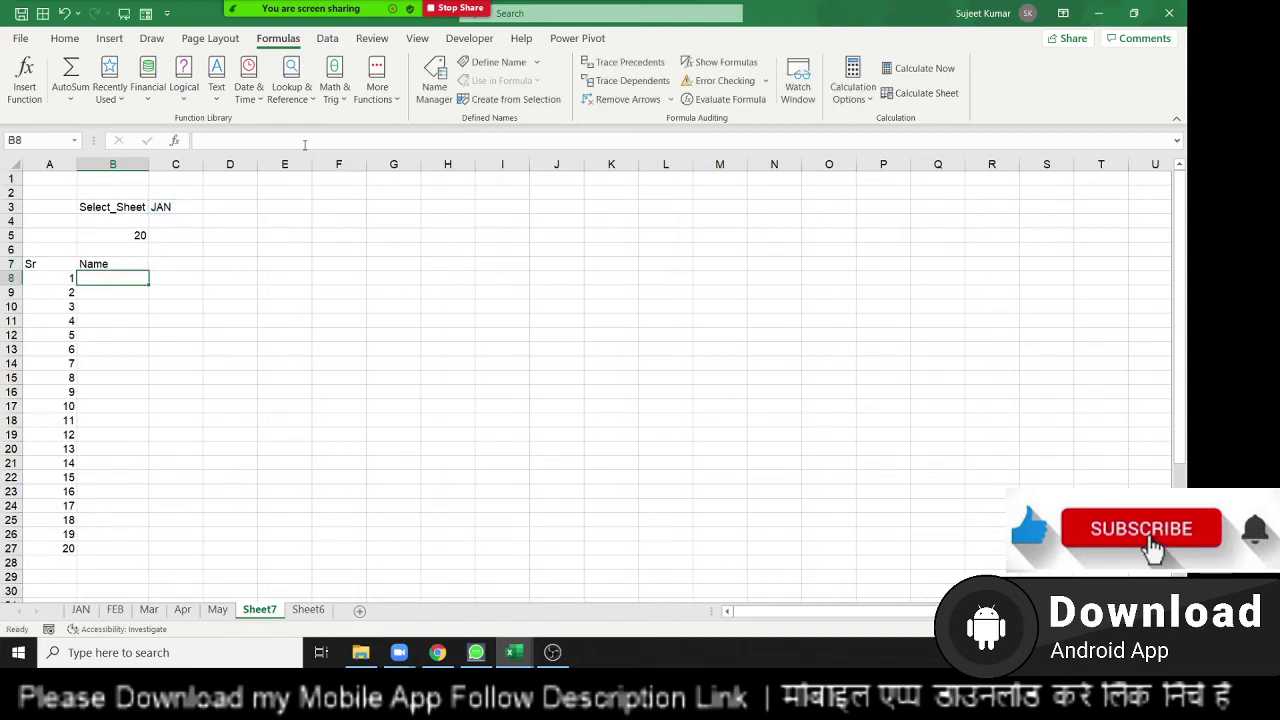
left_click(121, 262)
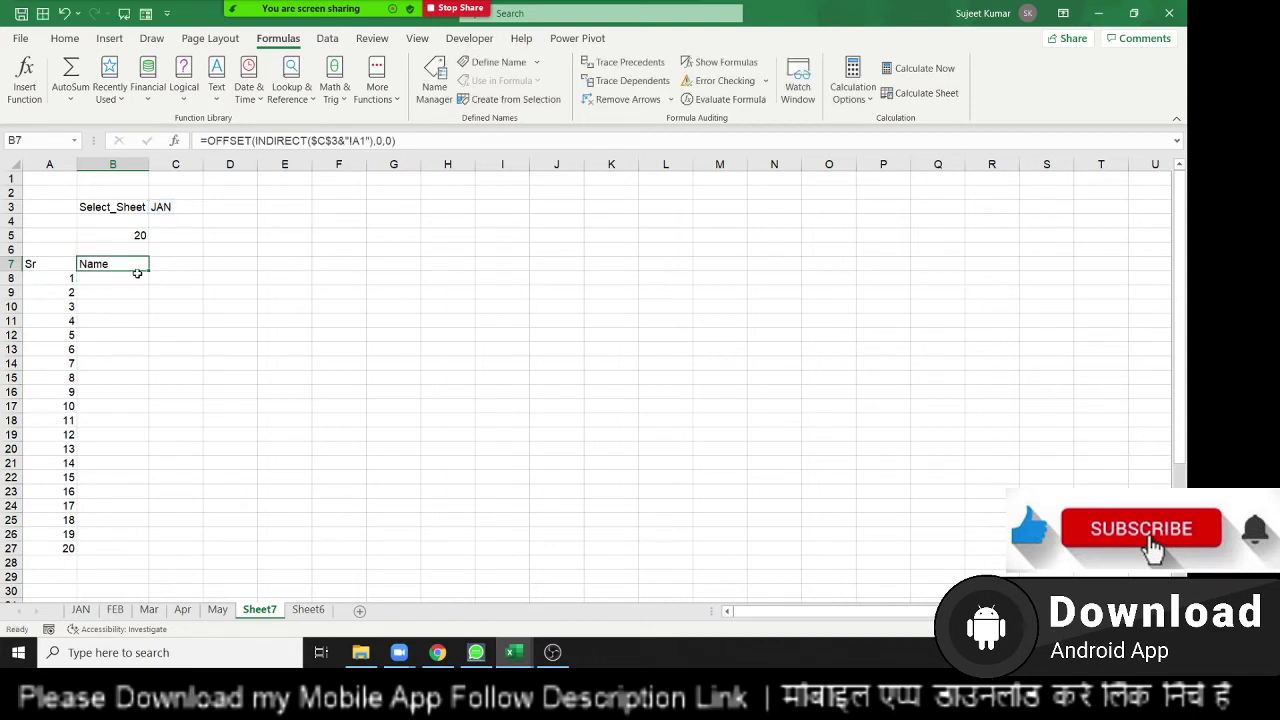
- Copy B7's formula to H7 and point C7 and D7 at B1 and C1 for P-1 and P-2
left_click_drag(149, 271, 457, 265)
left_click(175, 264)
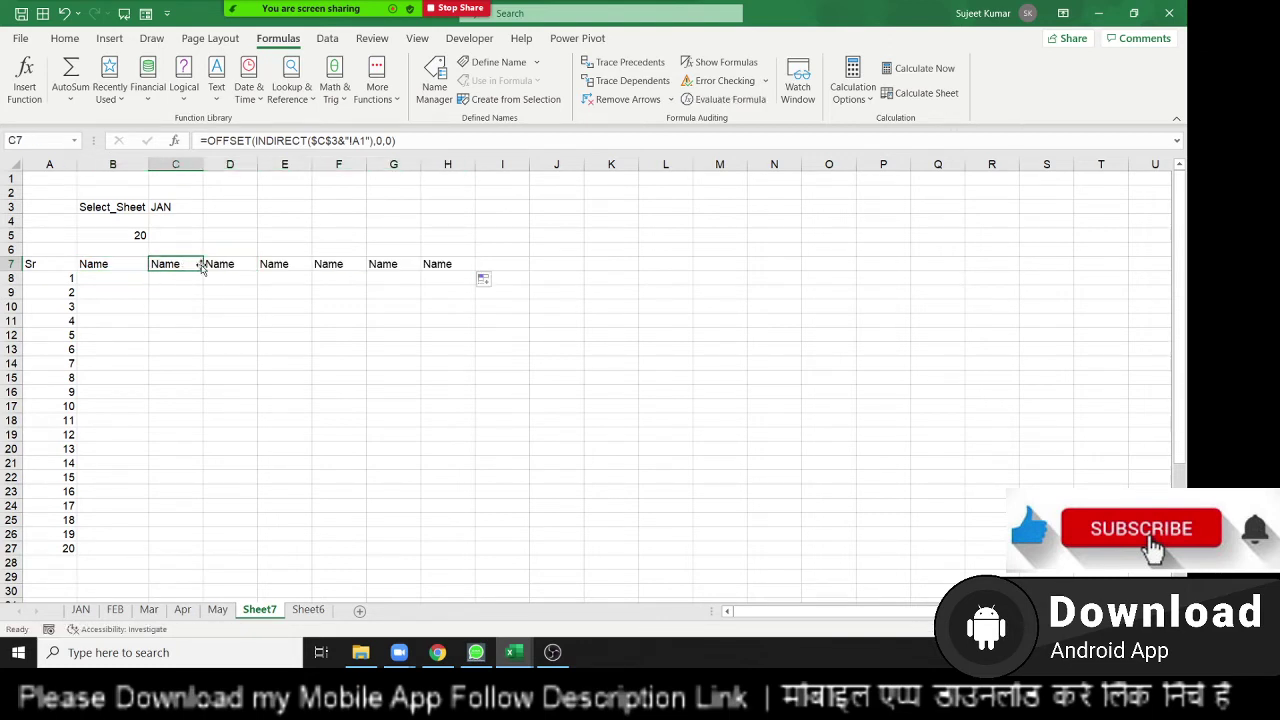
left_click(356, 141)
key("BackSpace")
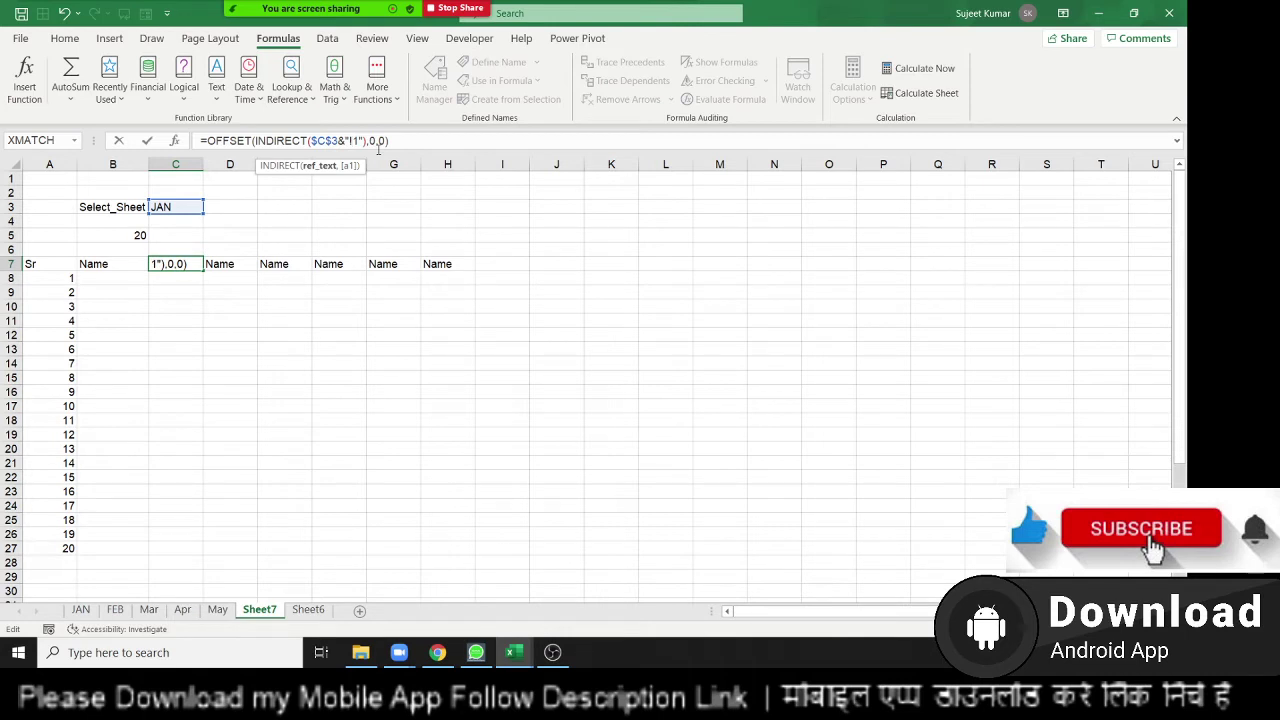
type("A")
key("Tab")
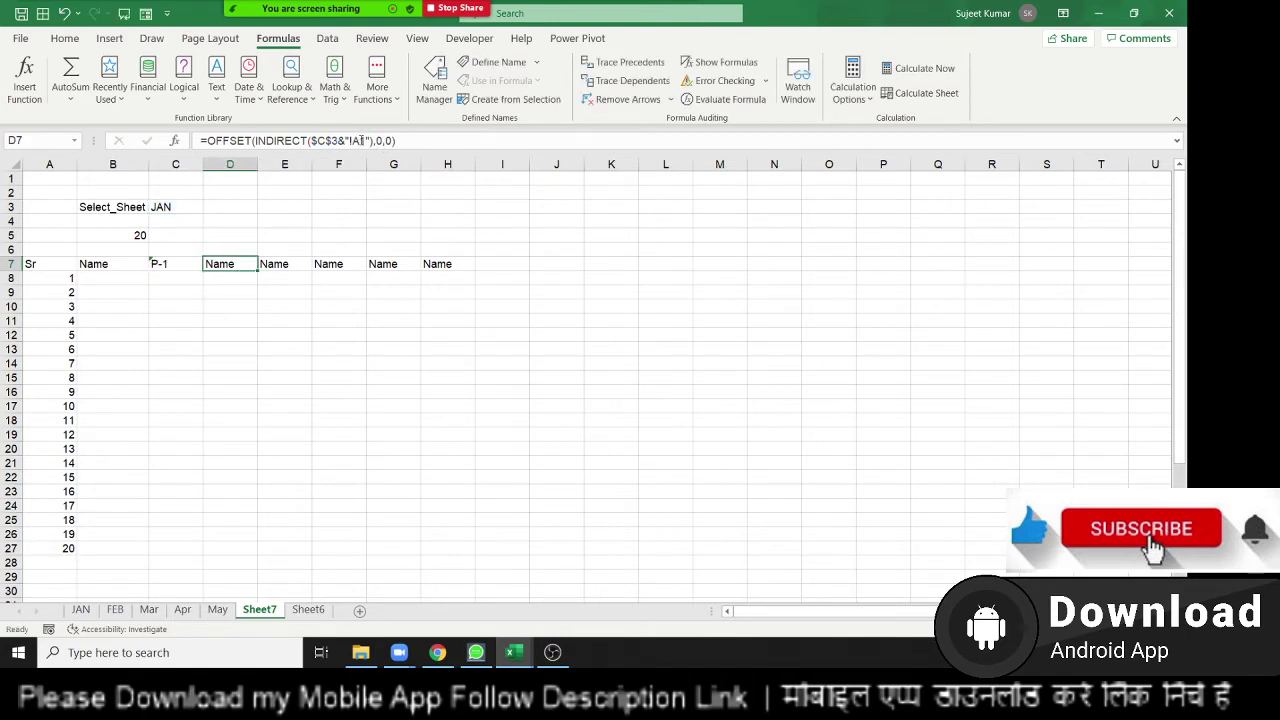
left_click(361, 141)
key("BackSpace")
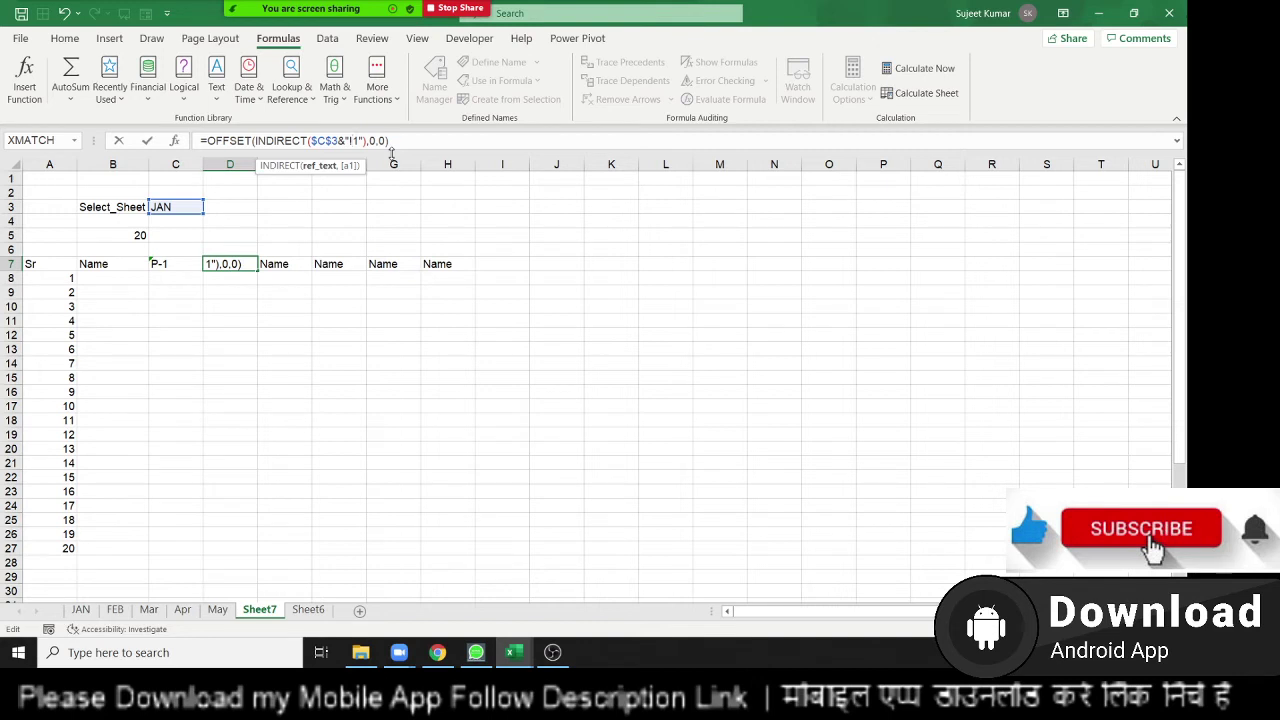
type("A")
key("Tab")
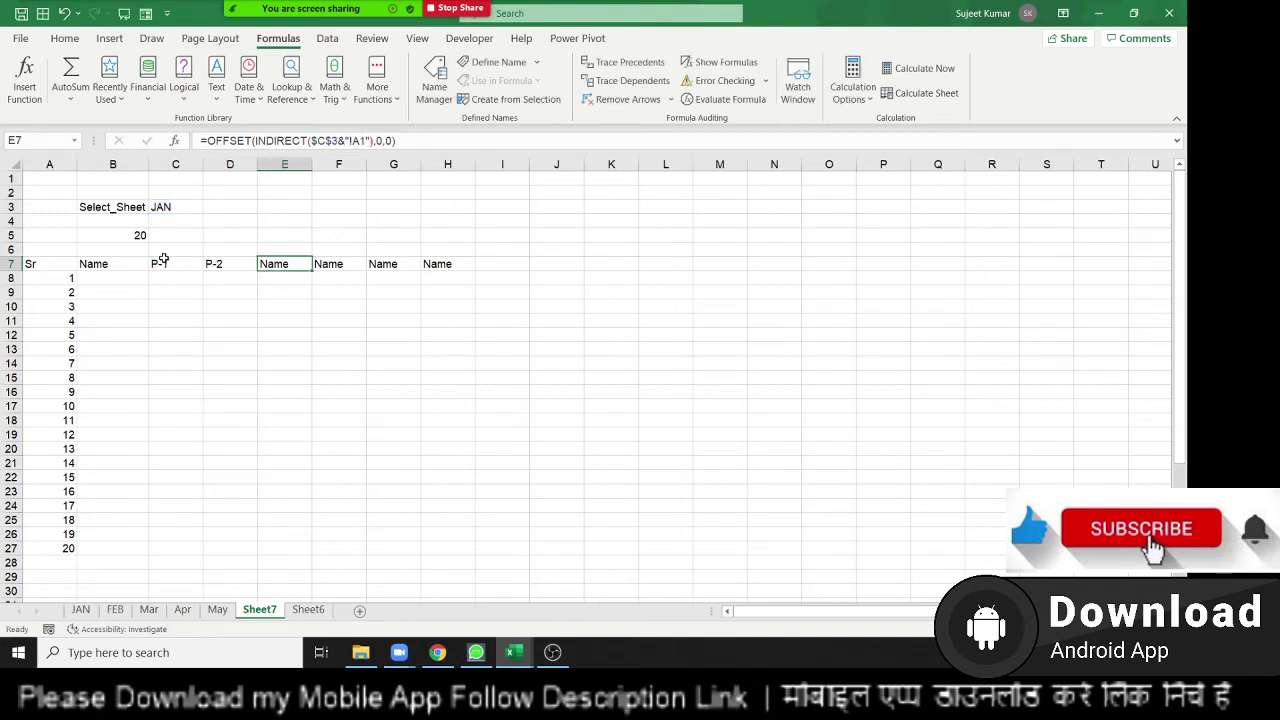
- Compare the copied OFFSET formulas in B7 through E7
left_click(161, 262)
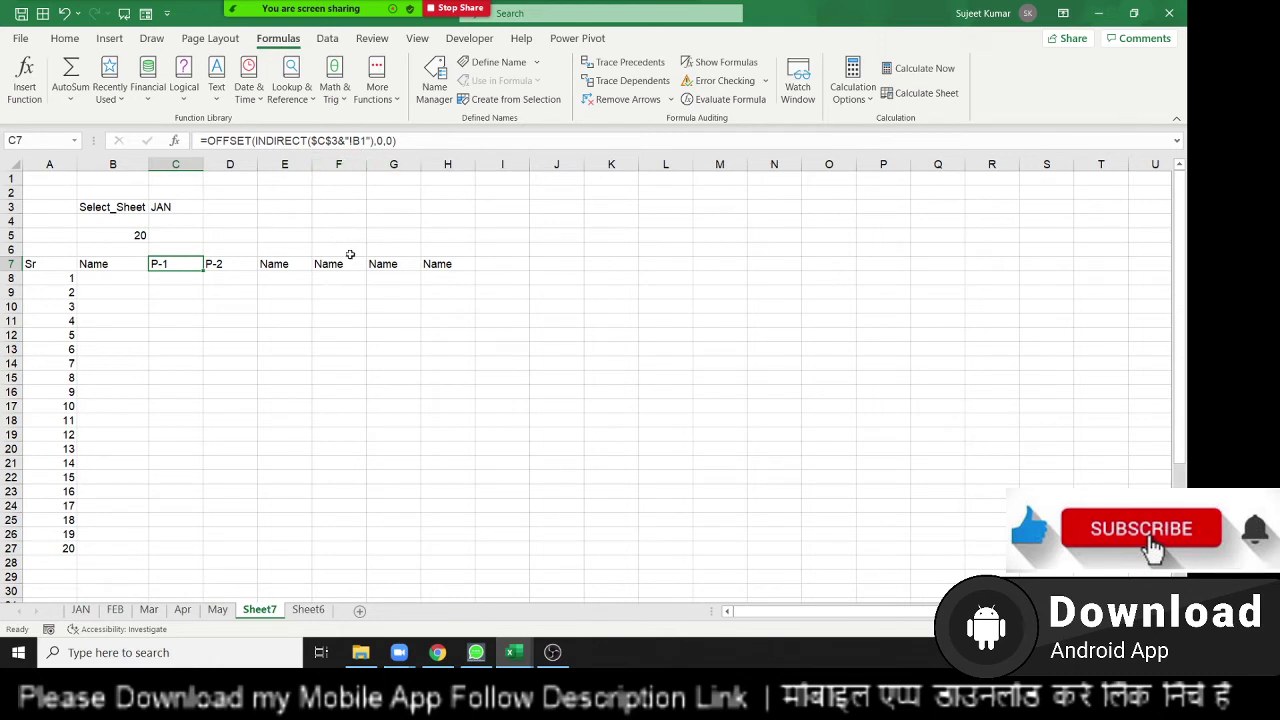
left_click(250, 268)
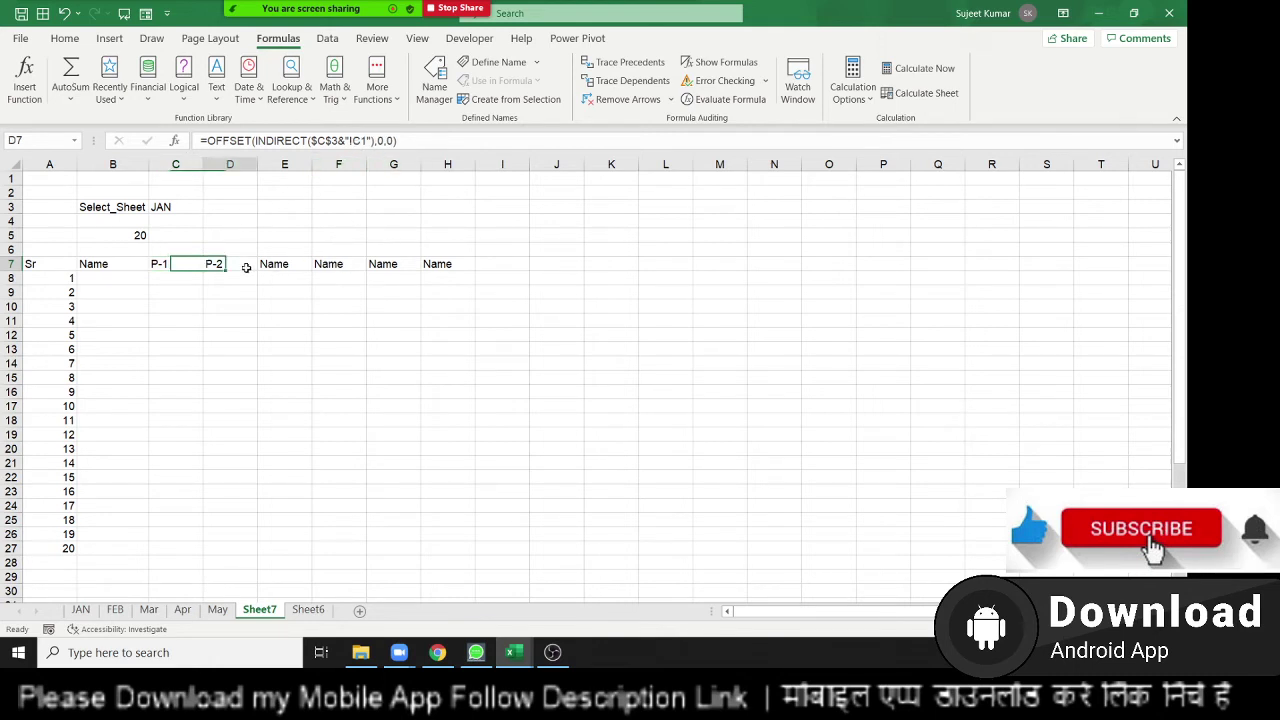
left_click(174, 266)
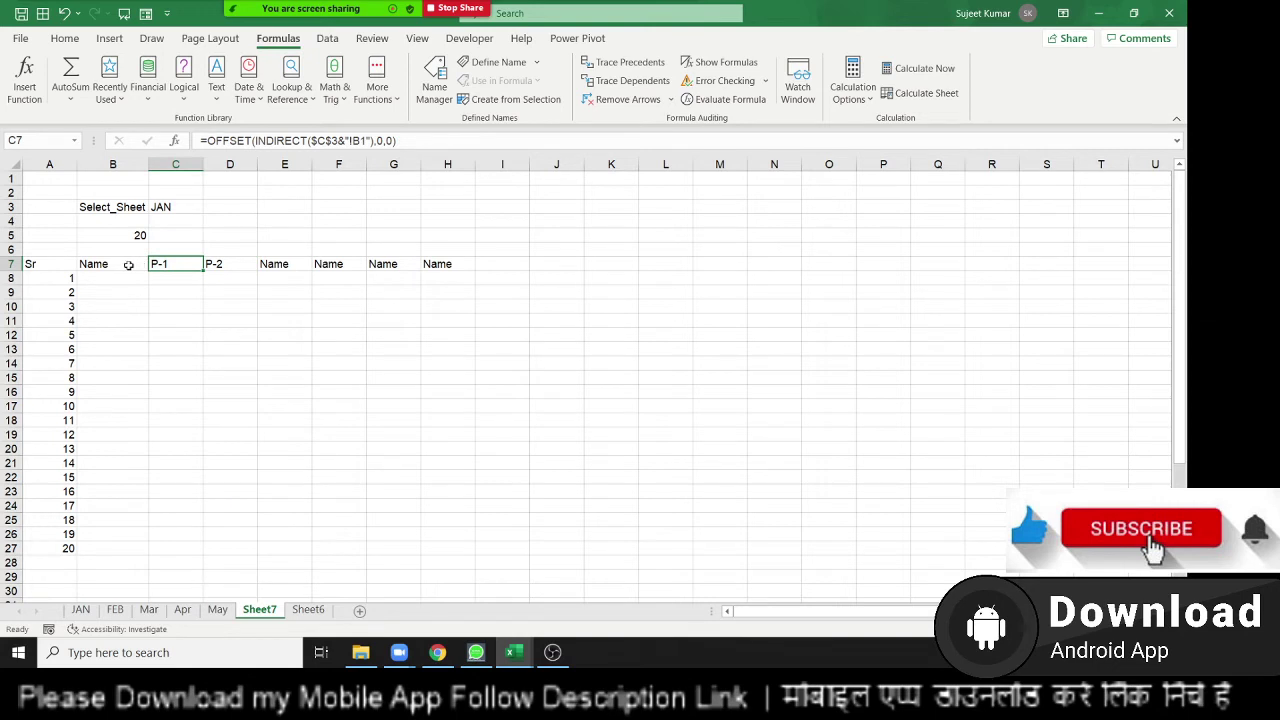
left_click(128, 265)
left_click(159, 264)
left_click(279, 271)
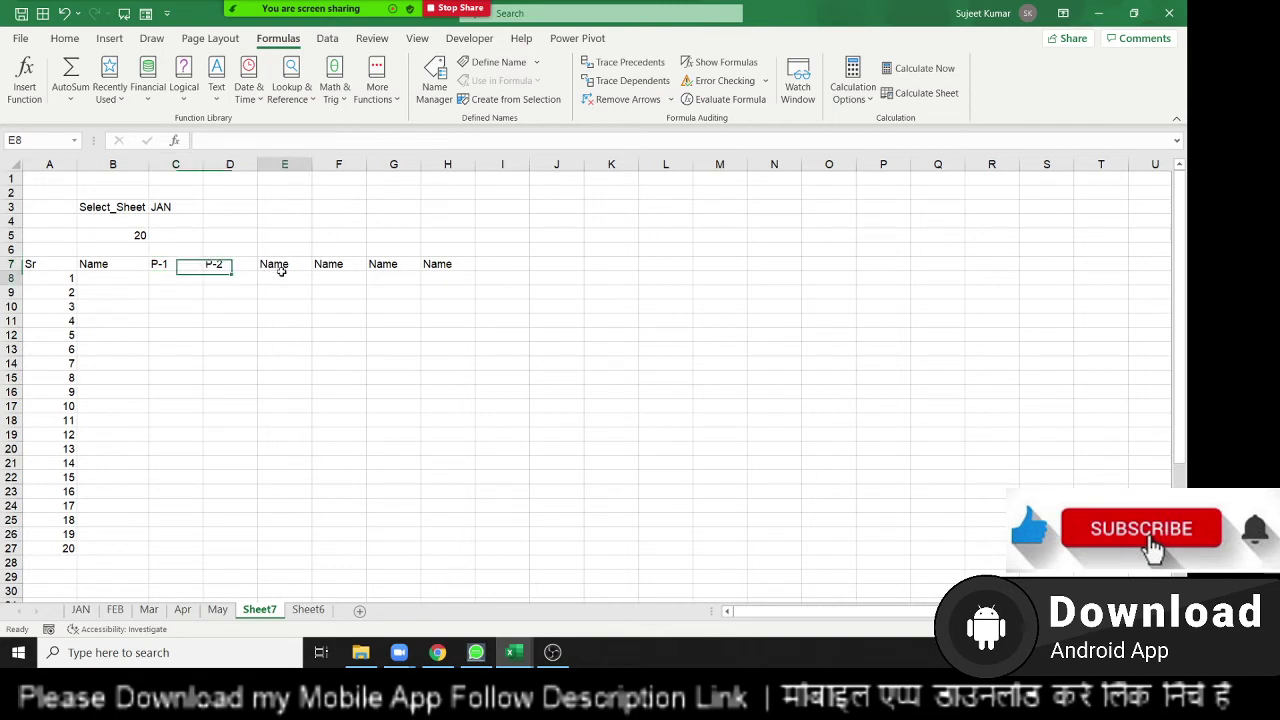
left_click(279, 264)
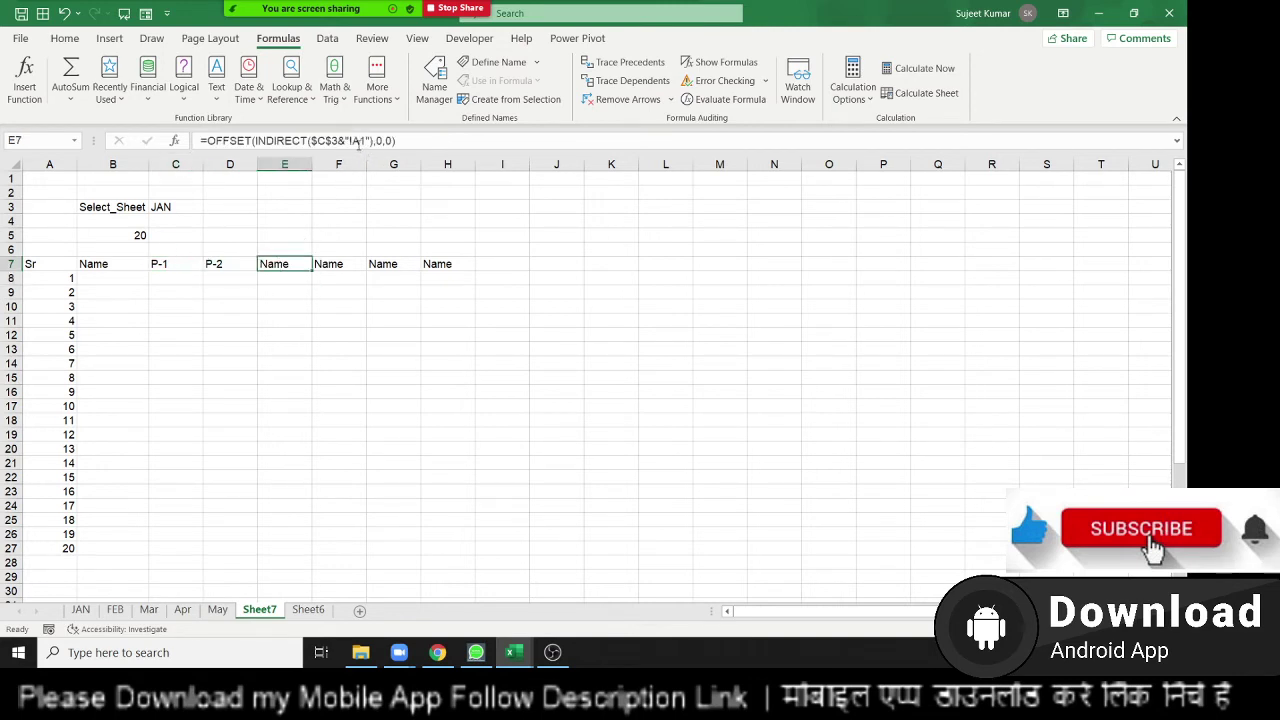
left_click(104, 266)
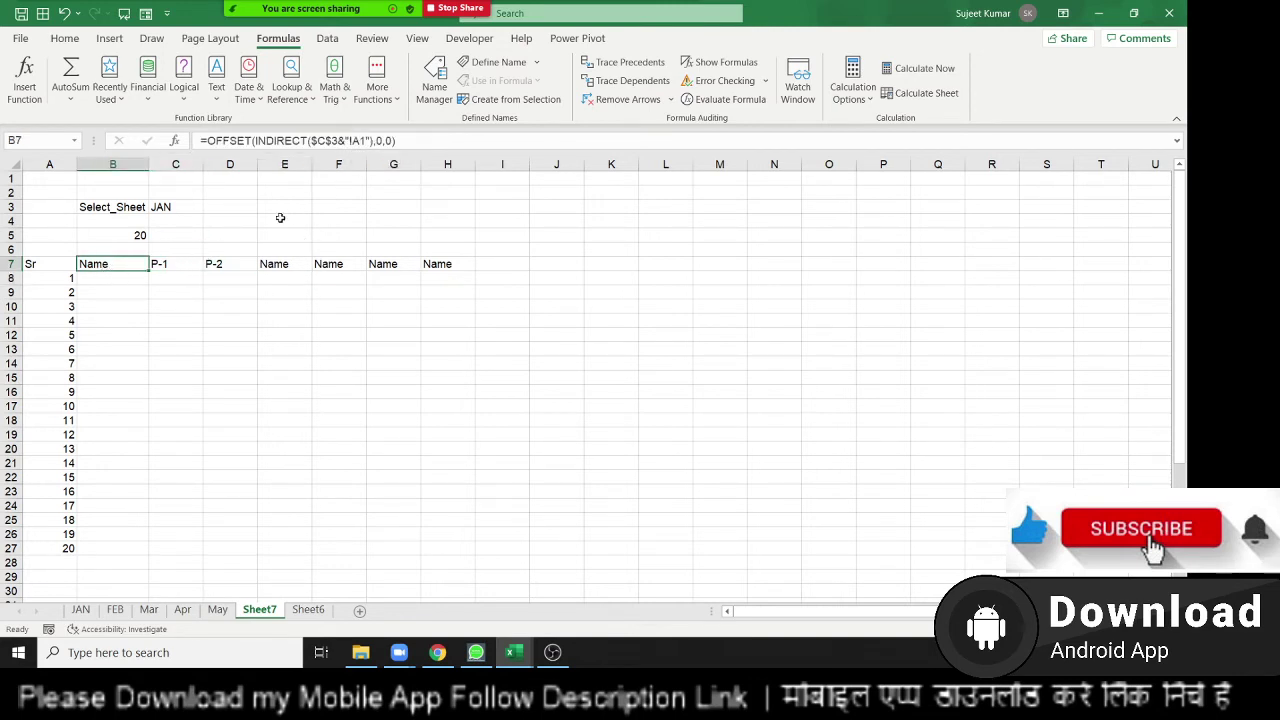
left_click(377, 141)
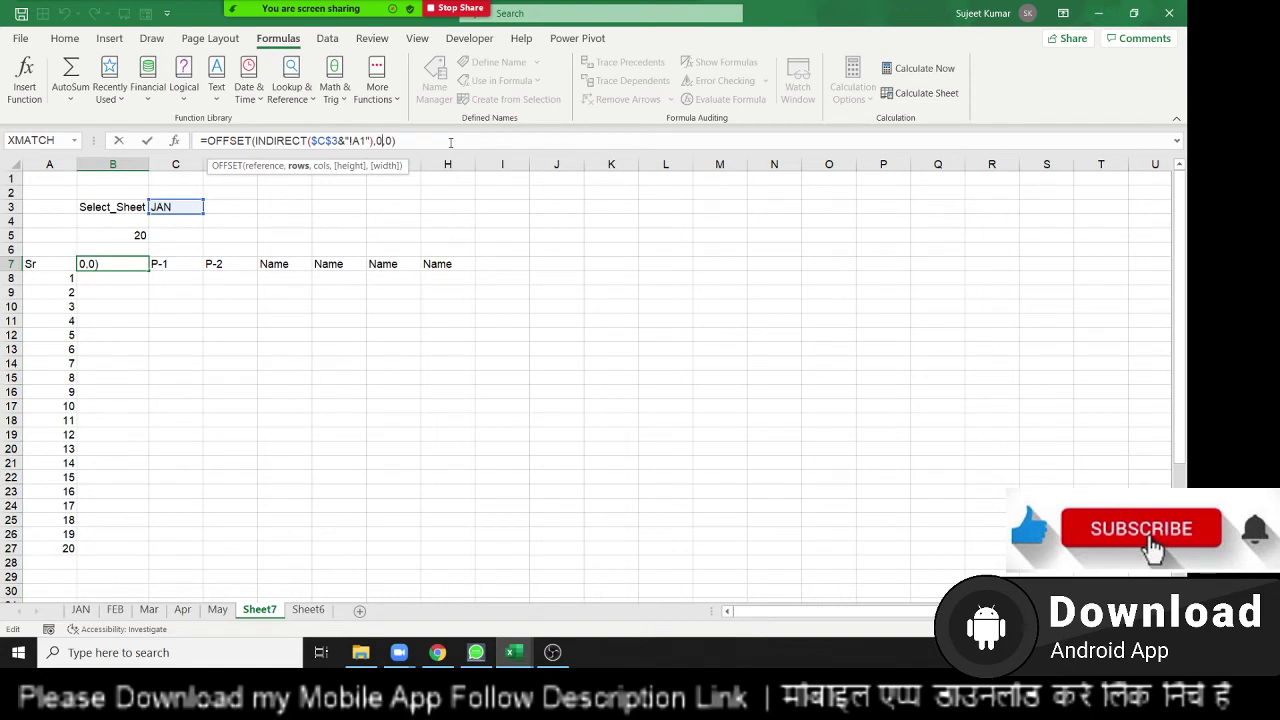
- Enter a COLUMN() formula in B6 with 1 subtracted
key("Escape")
key("Right")
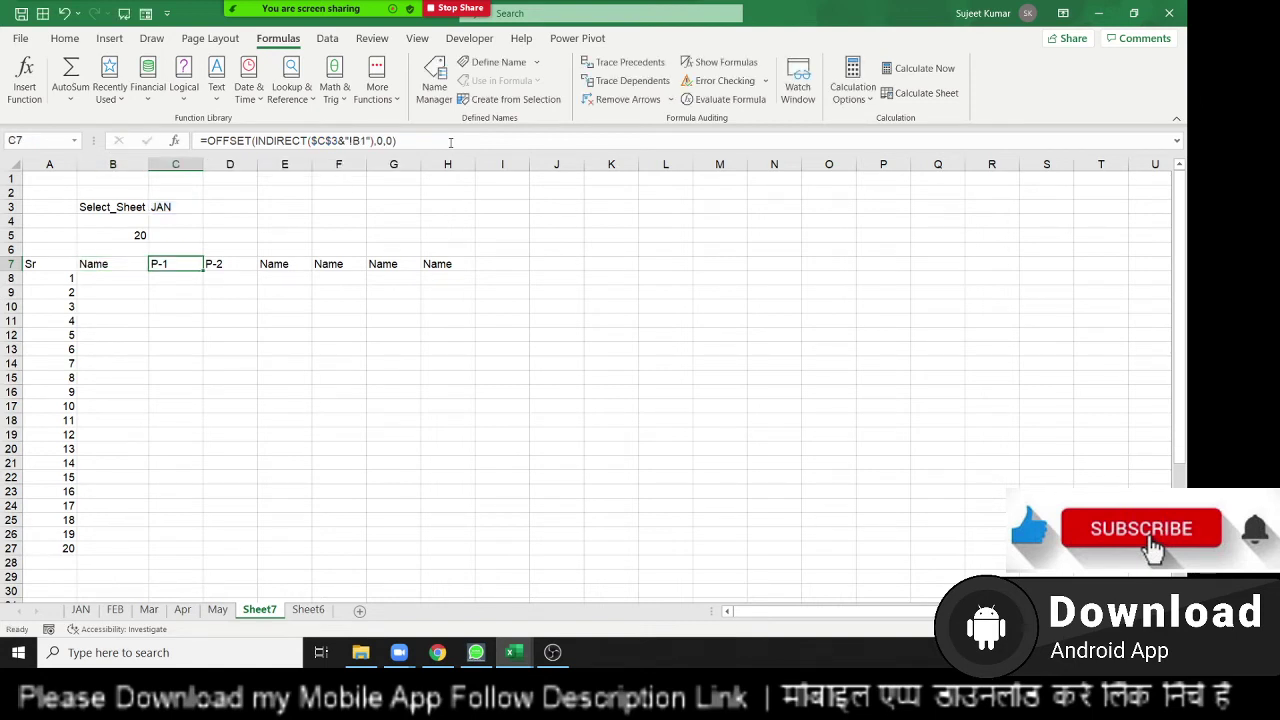
key("Left")
key("Up")
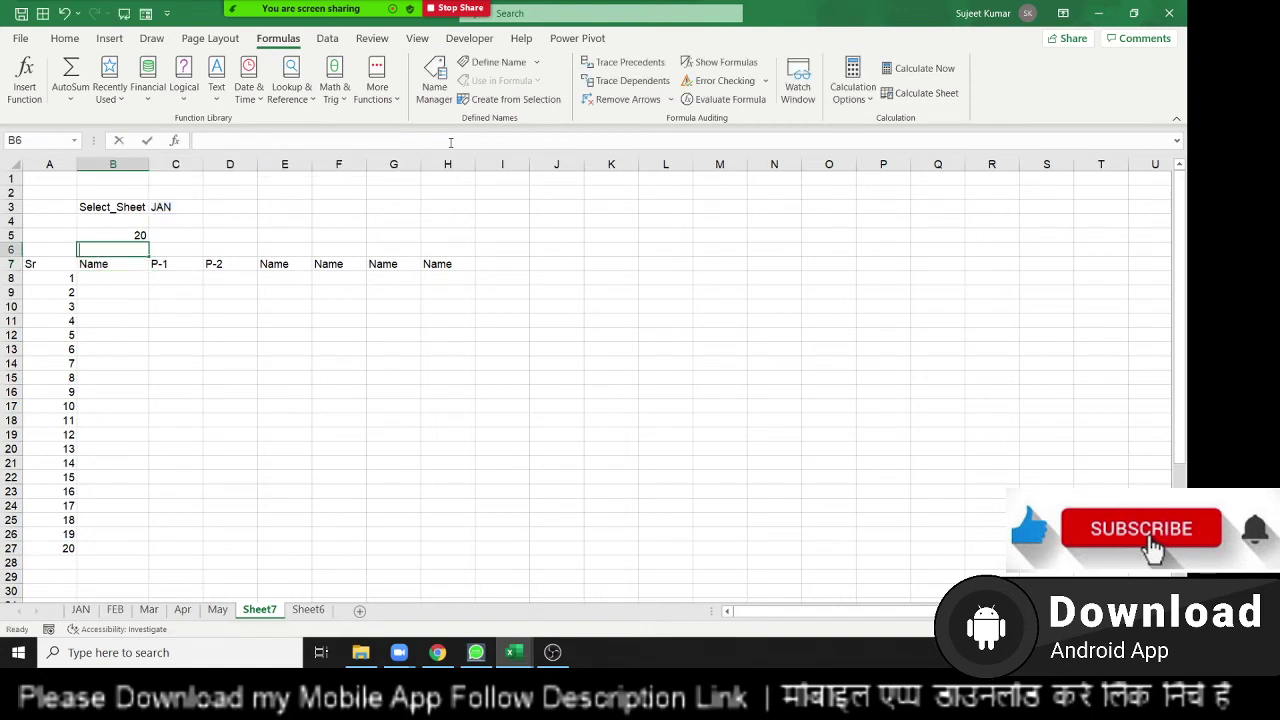
type("=col")
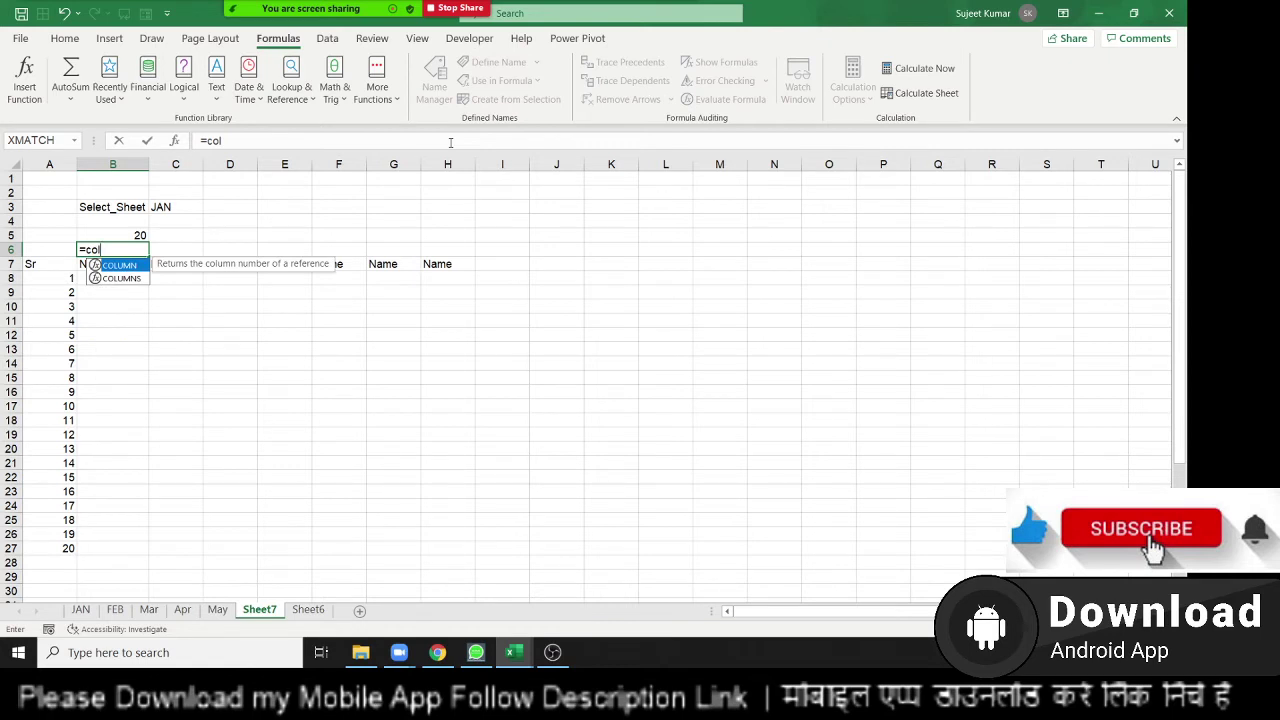
key("Tab")
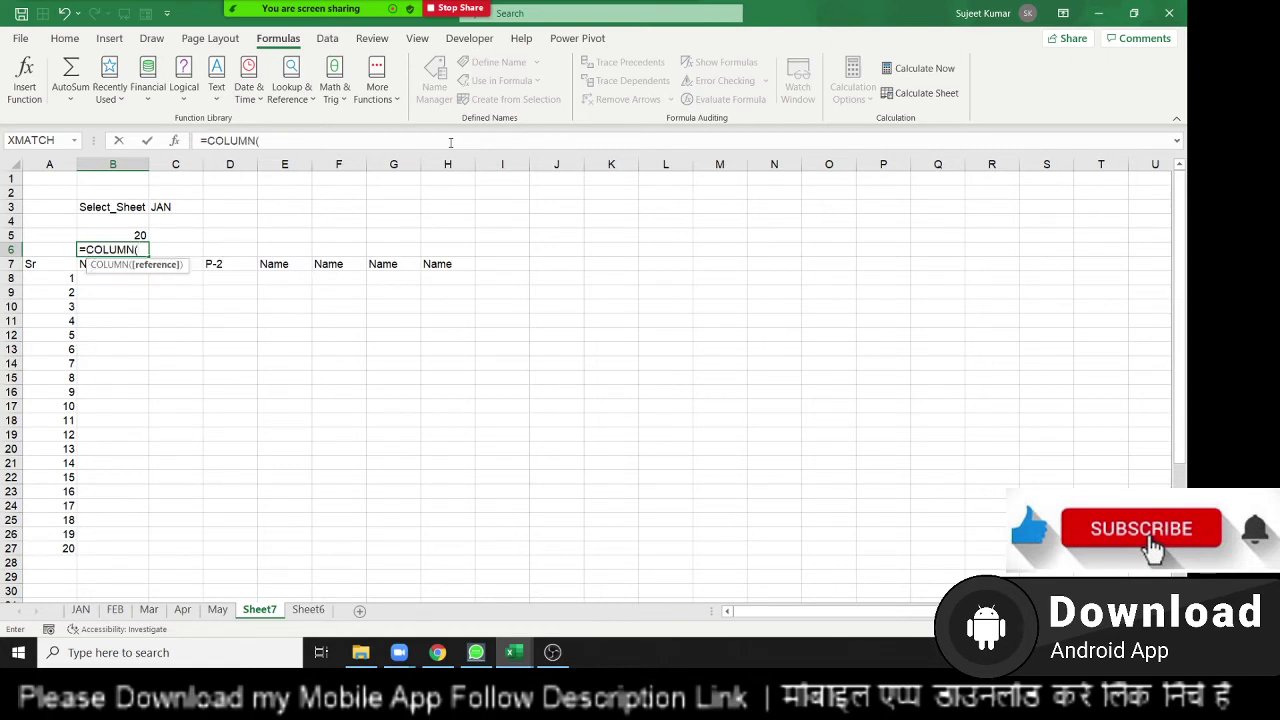
key("ctrl+Return")
left_click(450, 143)
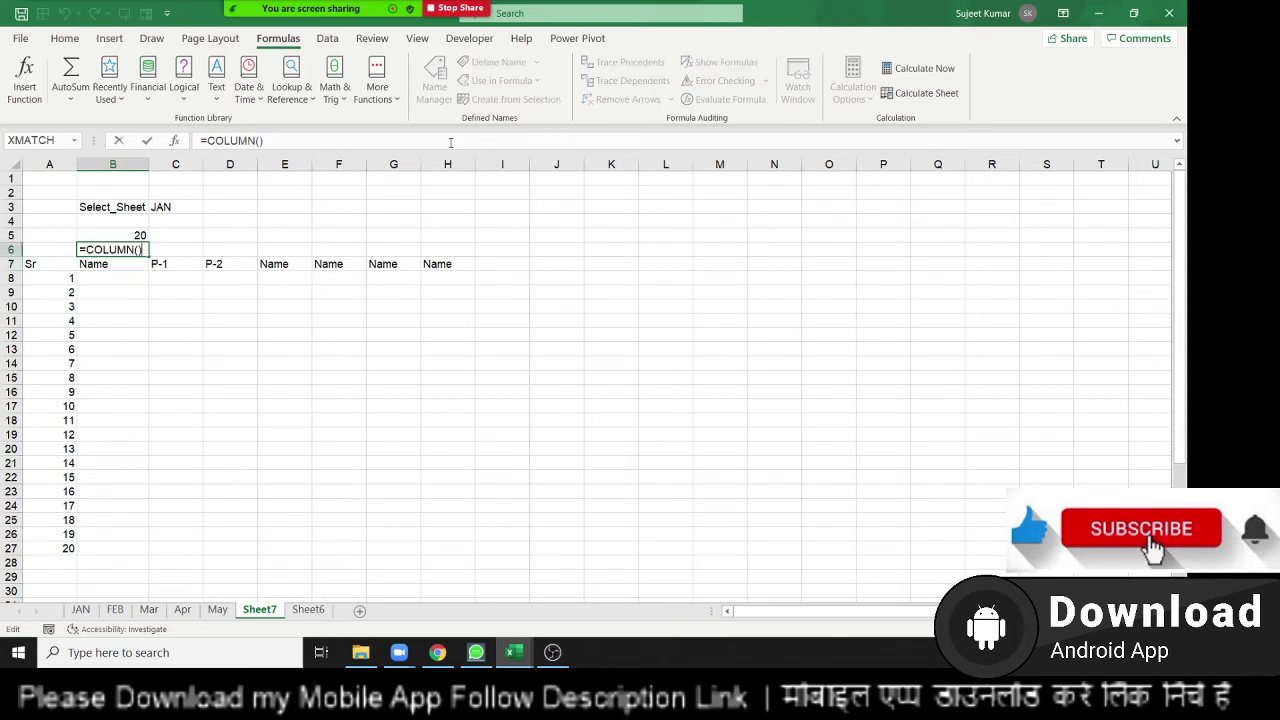
type("-1")
key("Return")
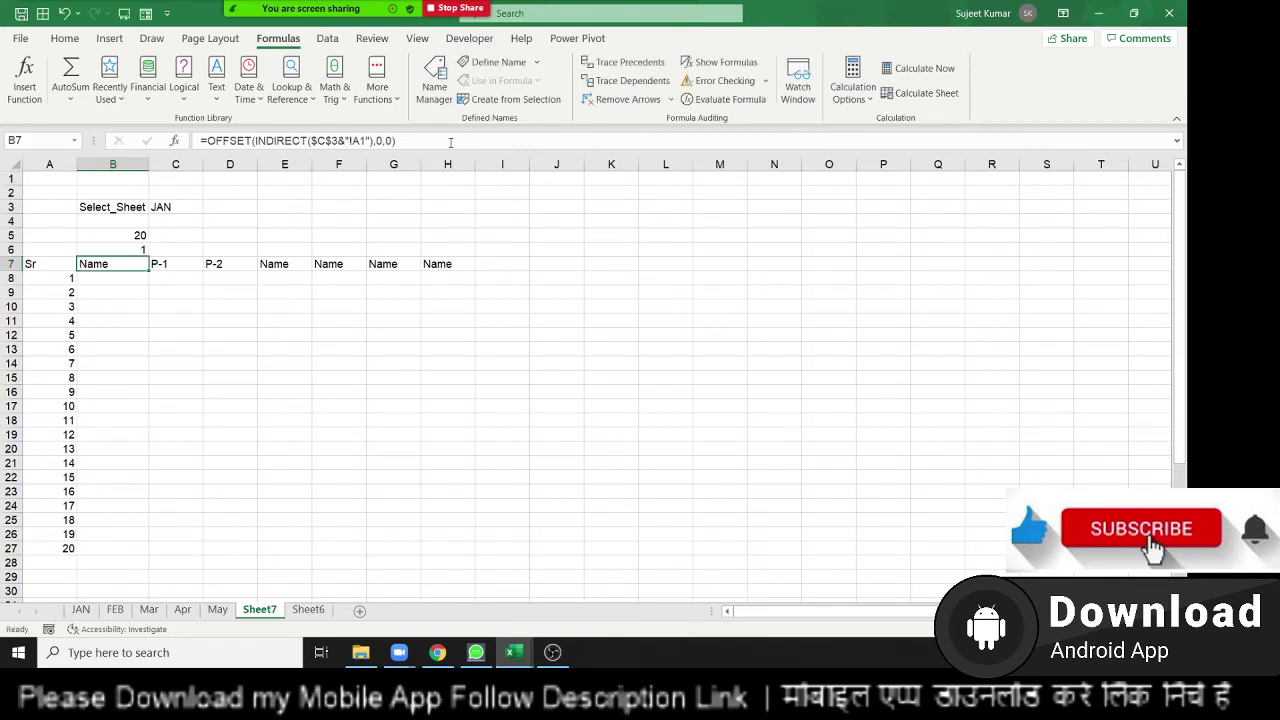
- Change B6 to =COLUMN()-2 so it returns 0
key("Up")
key("Down")
key("Up")
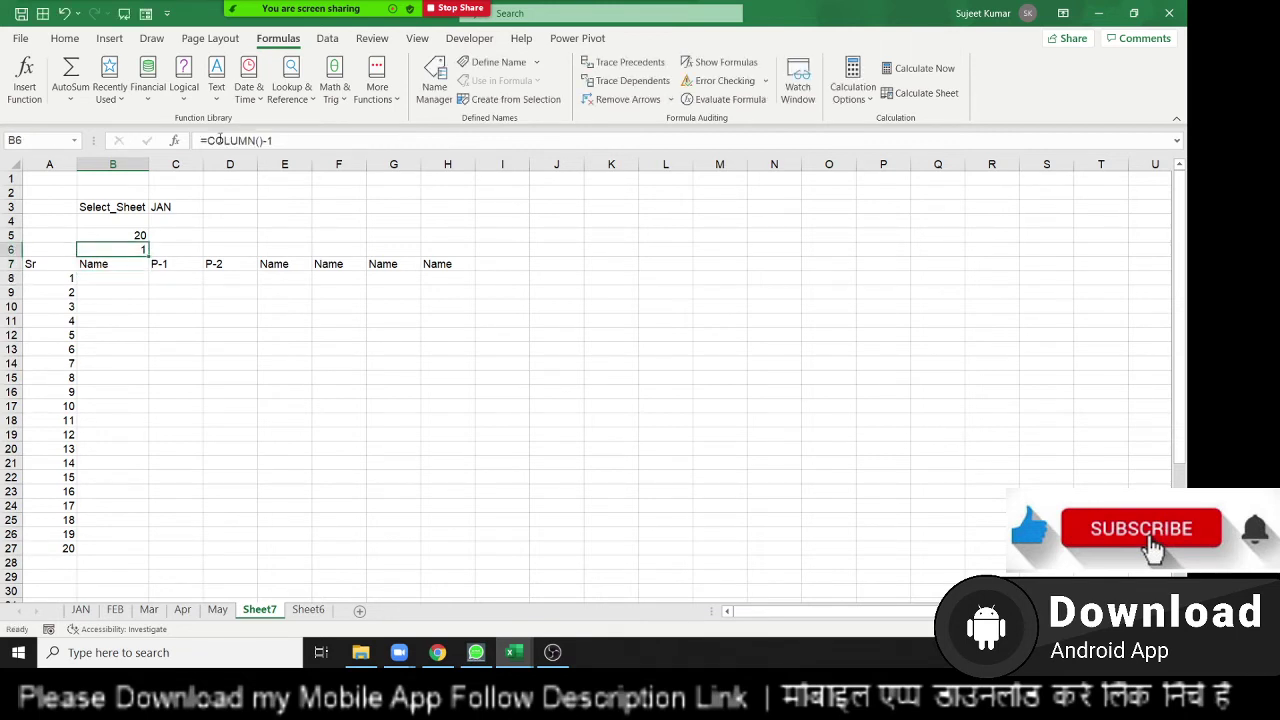
left_click(323, 146)
key("BackSpace")
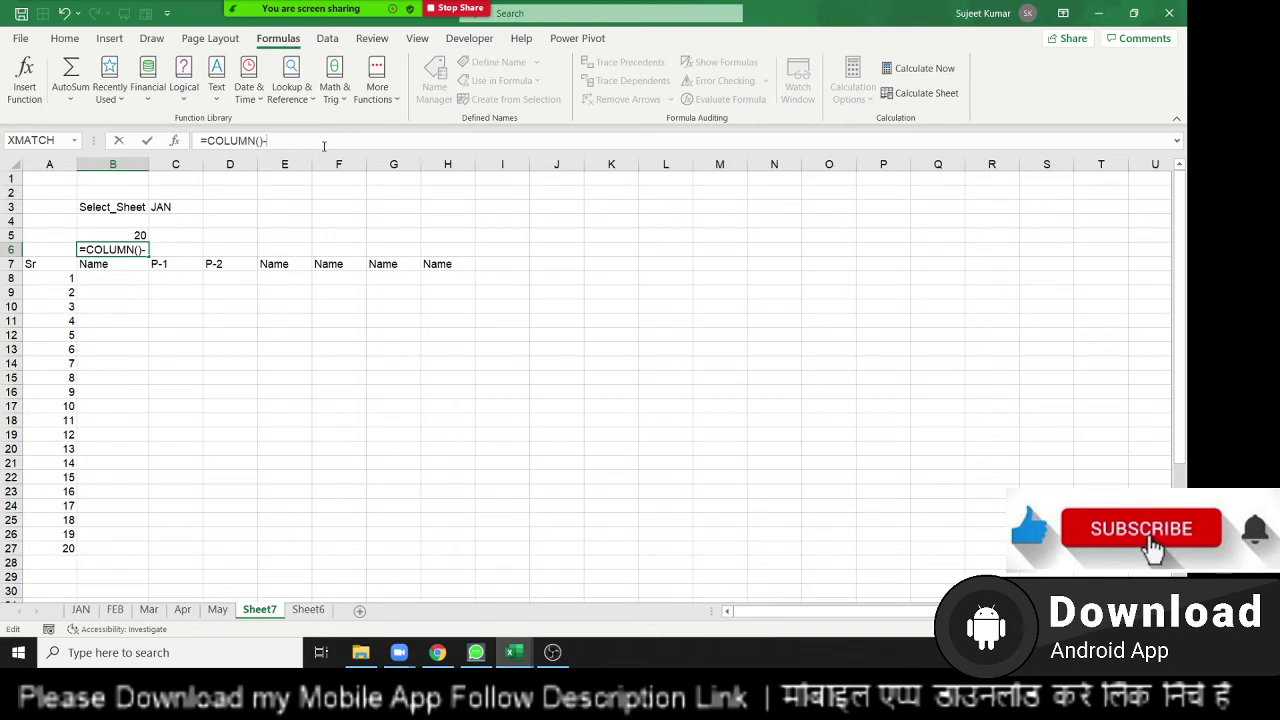
type("2")
key("Return")
key("Up")
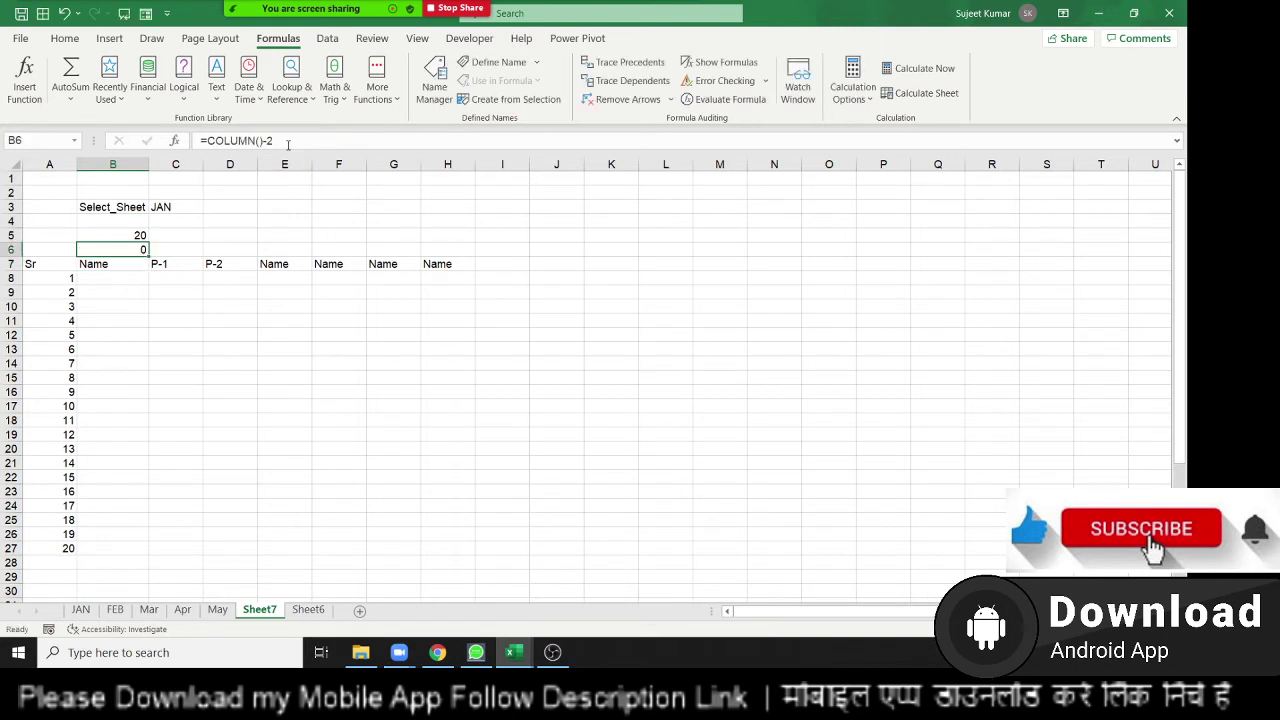
- Replace the final 0 column offset in B7's OFFSET formula with COLUMN()-2
left_click_drag(288, 145, 217, 141)
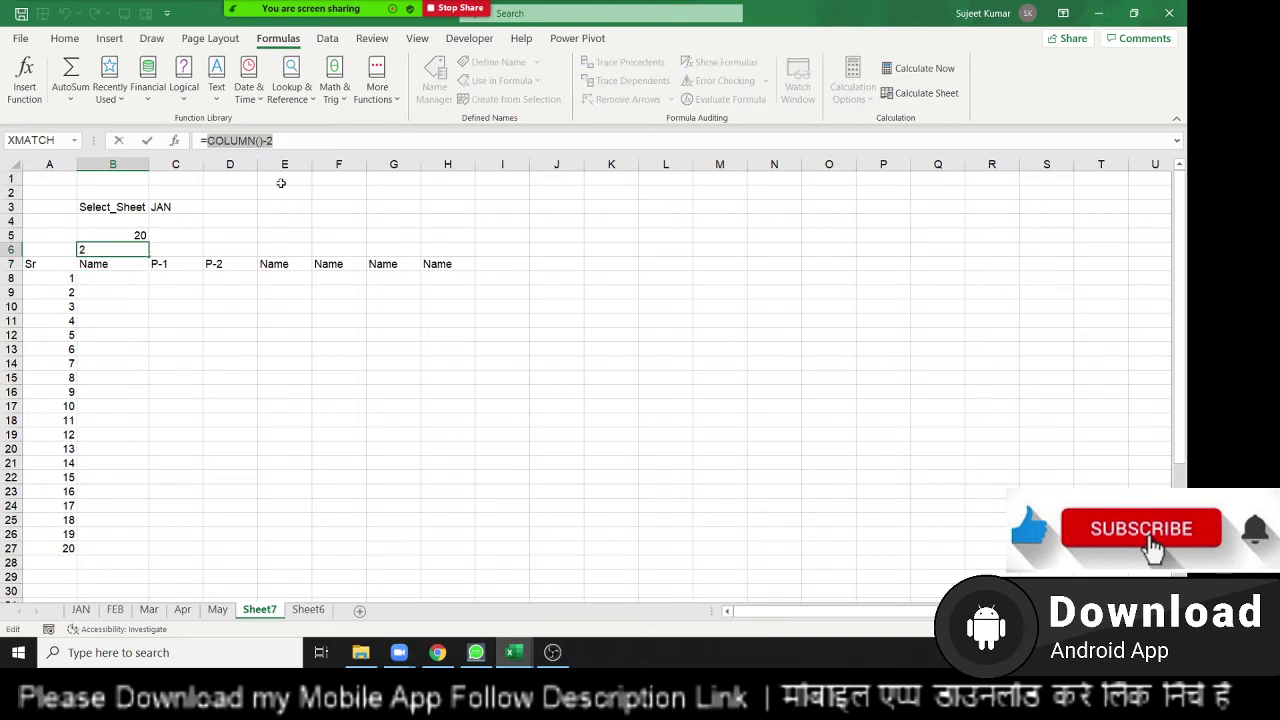
key("Escape")
left_click(135, 265)
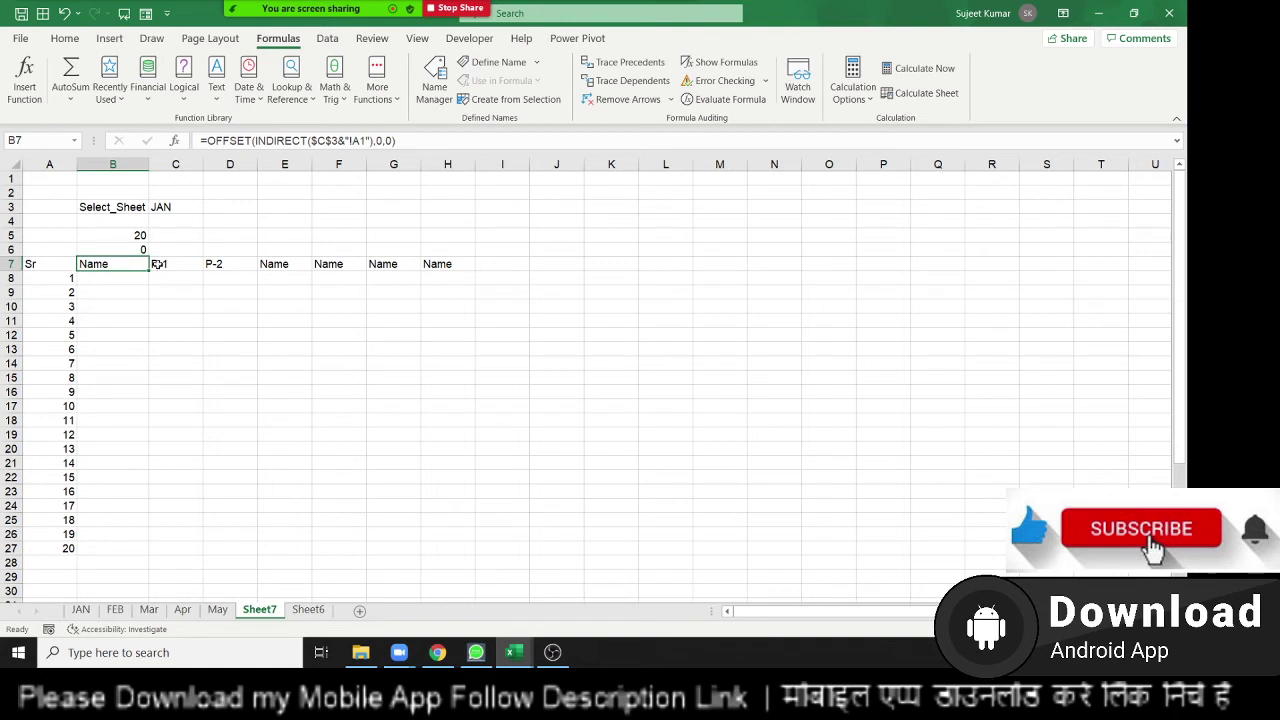
double_click(385, 140)
type("COLUMN()-2")
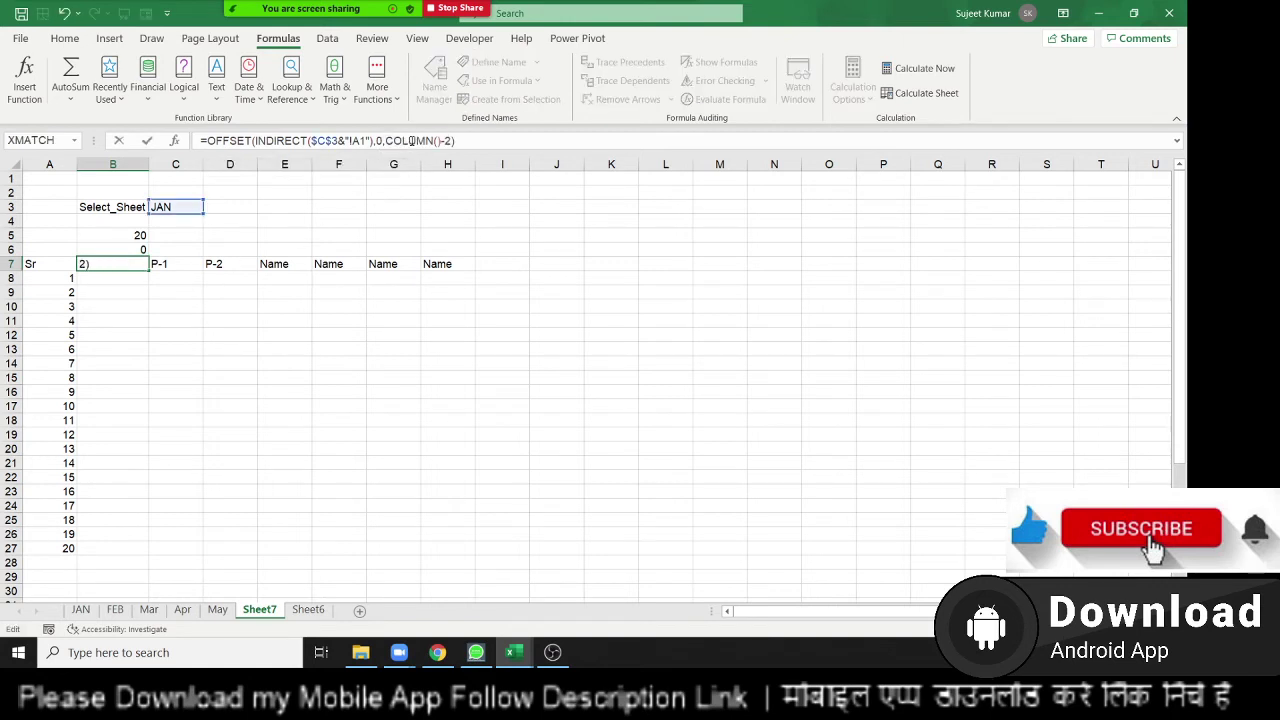
key("ctrl+Return")
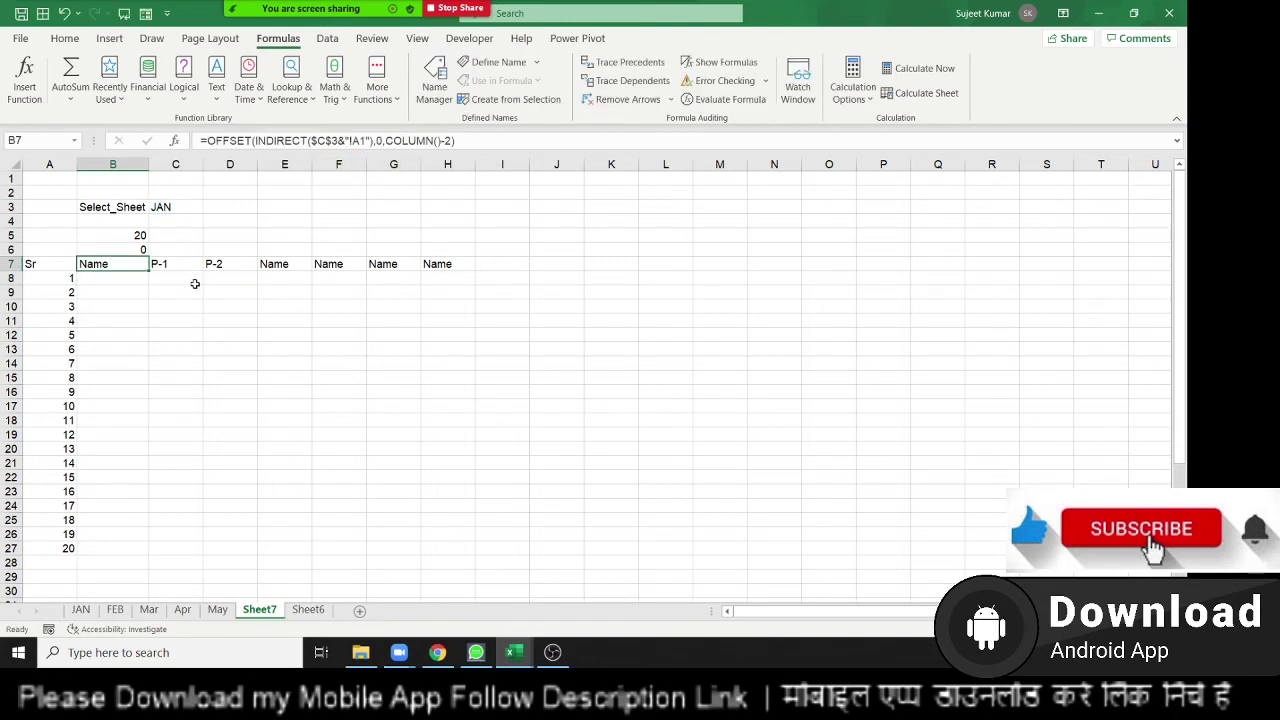
- Fill B7's header formula to G7 for Name and P-1 to P-5, clear H7, and copy B7:G7 into row 8
left_click_drag(149, 270, 447, 268)
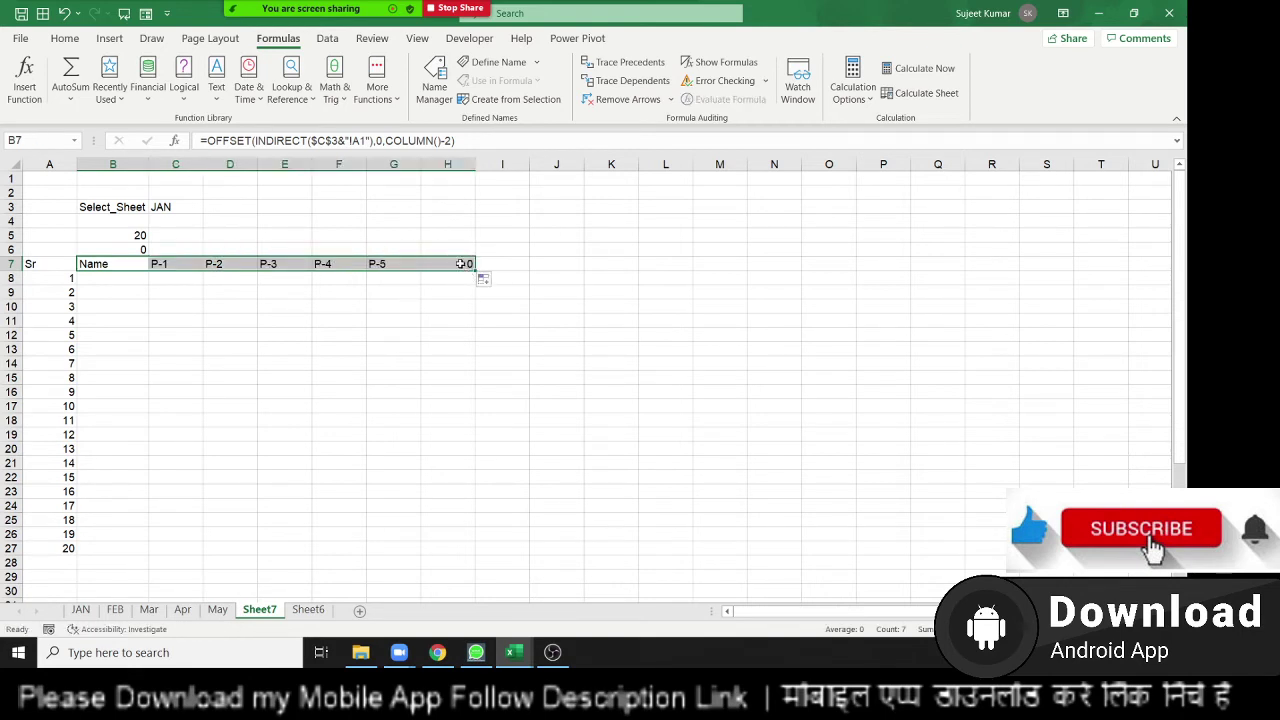
left_click(461, 263)
key("Delete")
key("Left")
key("Left")
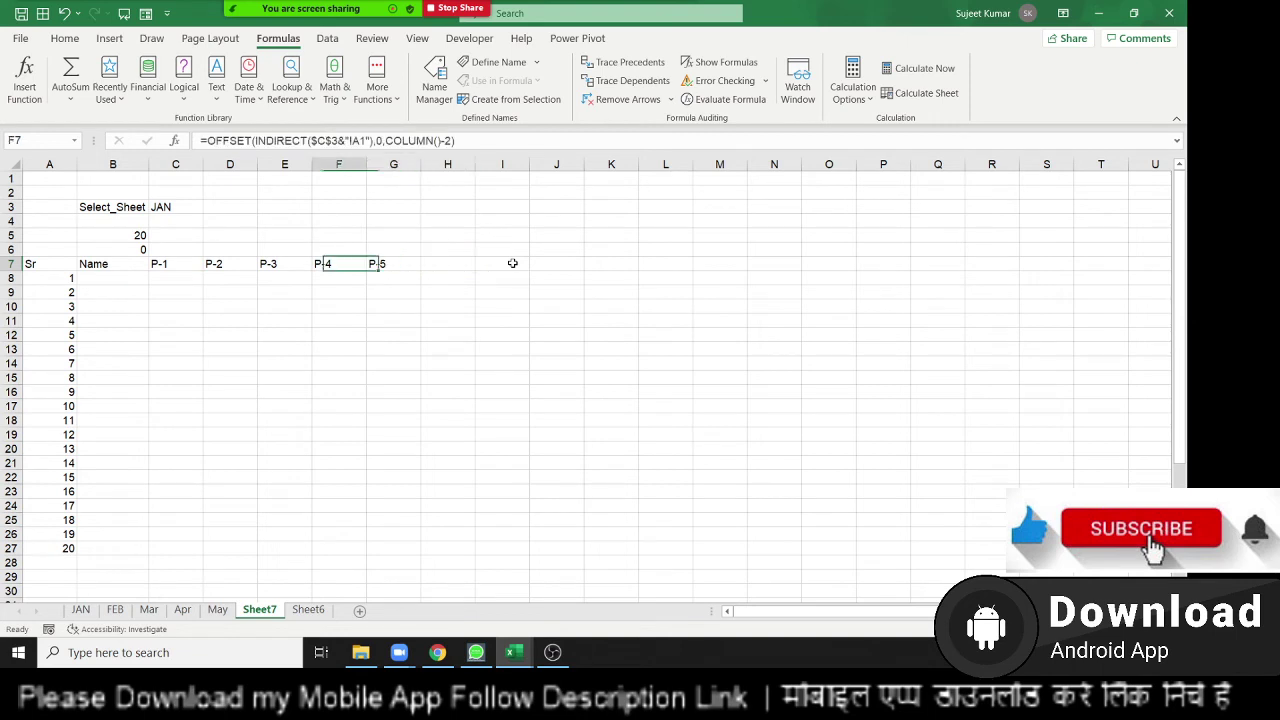
key("Left")
key("Left")
key("Left")
key("Left")
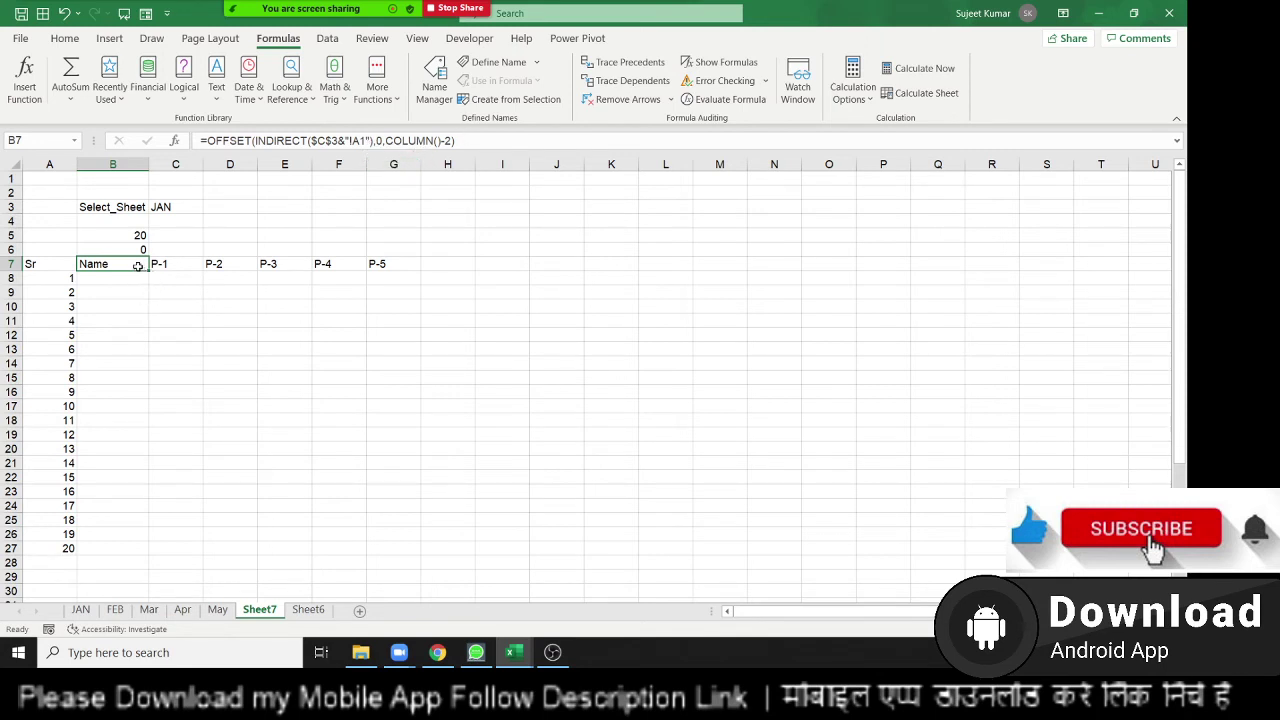
left_click_drag(138, 265, 420, 285)
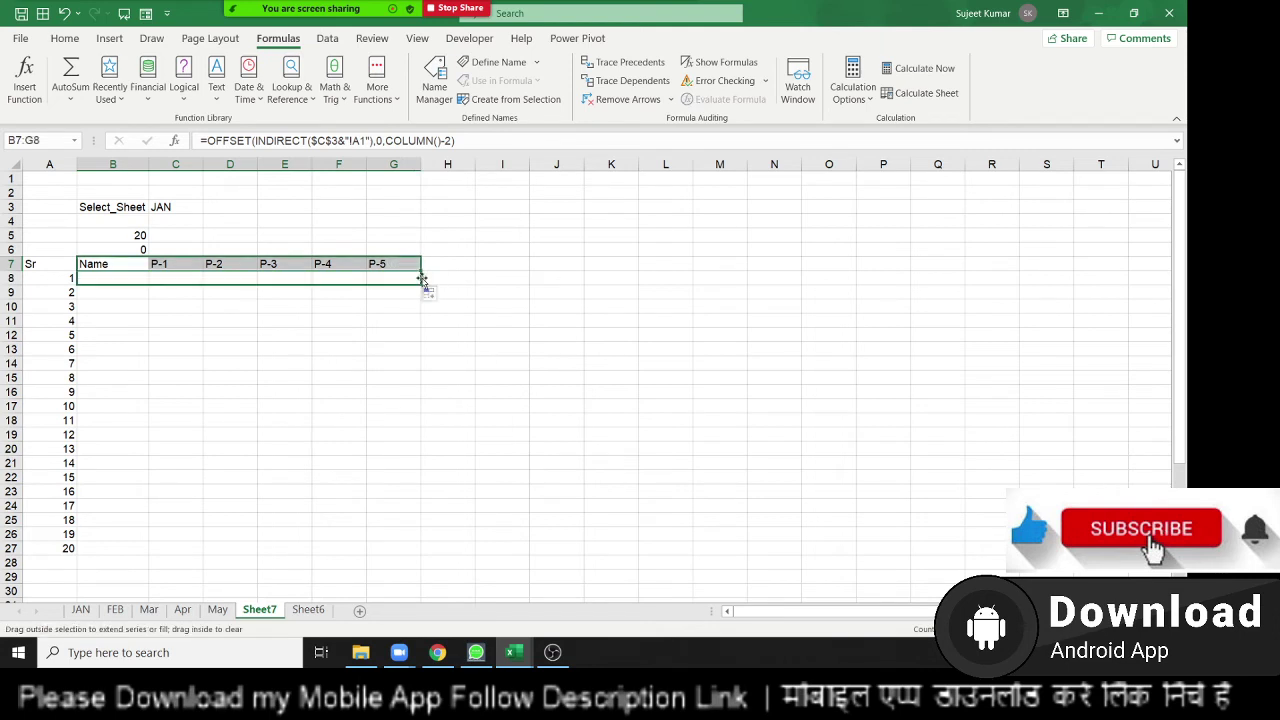
left_click(110, 277)
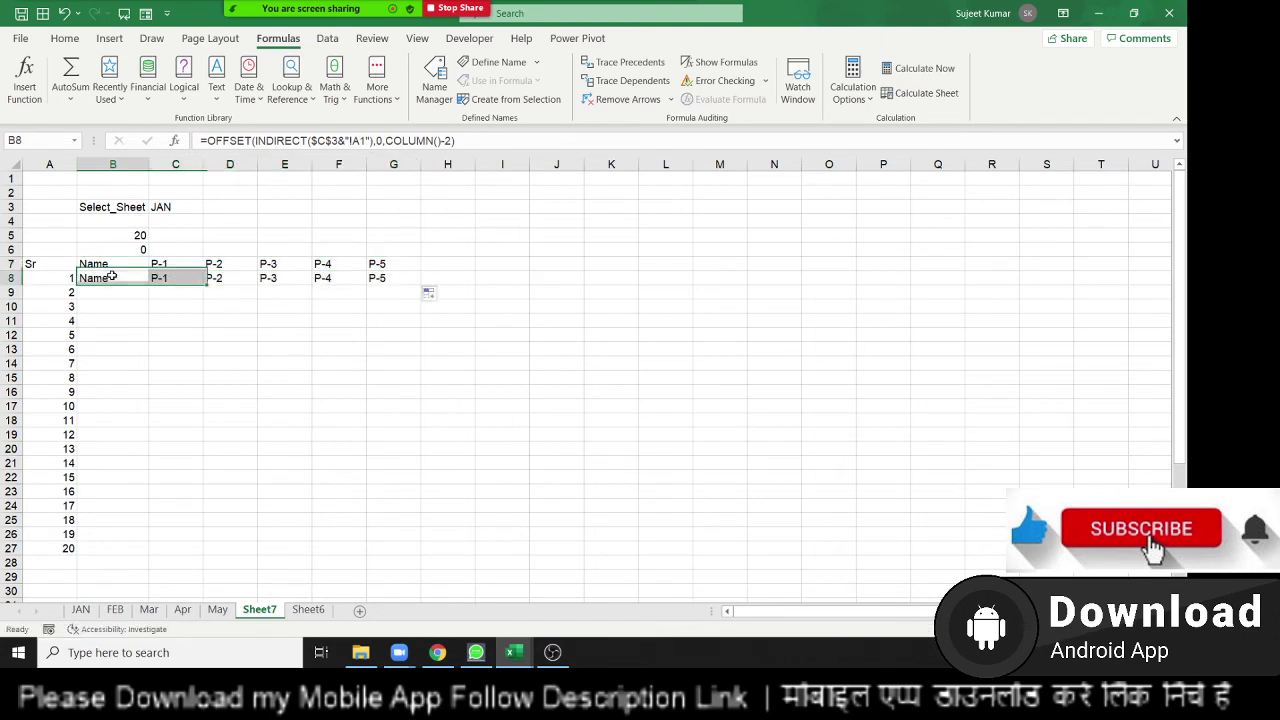
- Set B8's OFFSET row offset to A8 and fill the formula across to G8
key("F2")
left_click(382, 141)
key("BackSpace")
key("BackSpace")
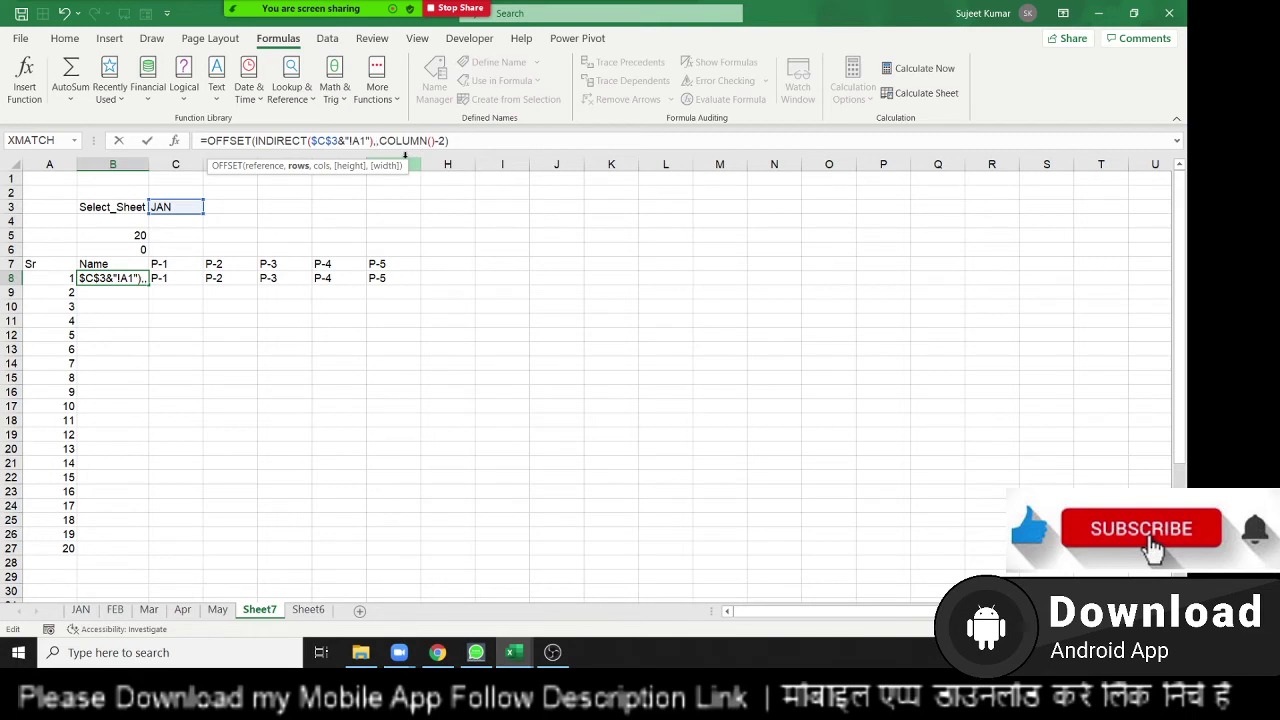
left_click(59, 277)
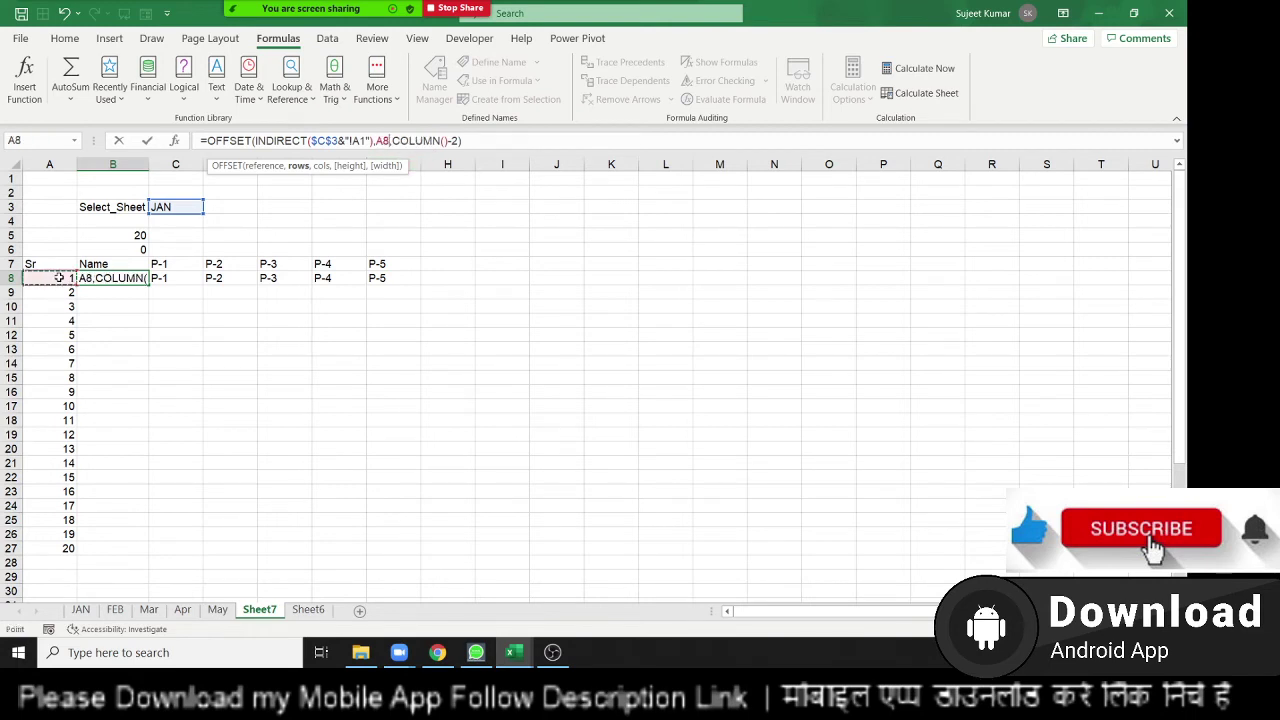
key("Return")
left_click(129, 276)
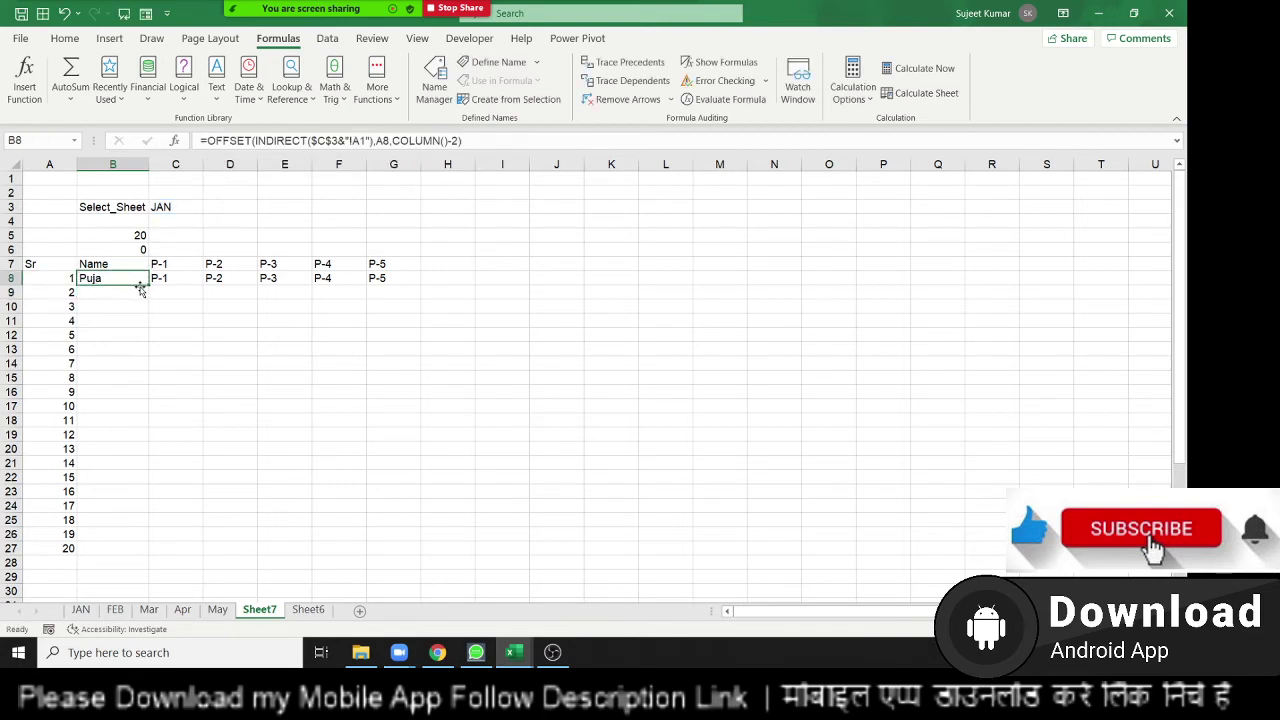
left_click_drag(141, 288, 398, 289)
left_click(106, 281)
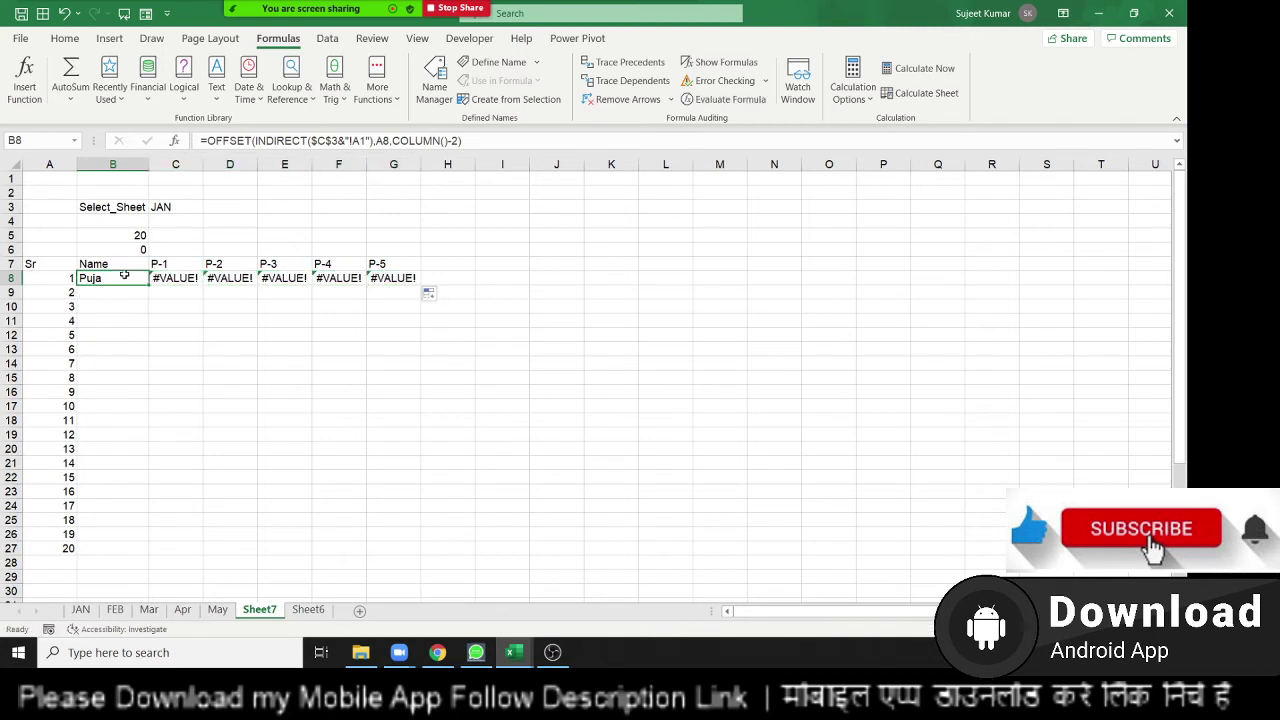
left_click(377, 141)
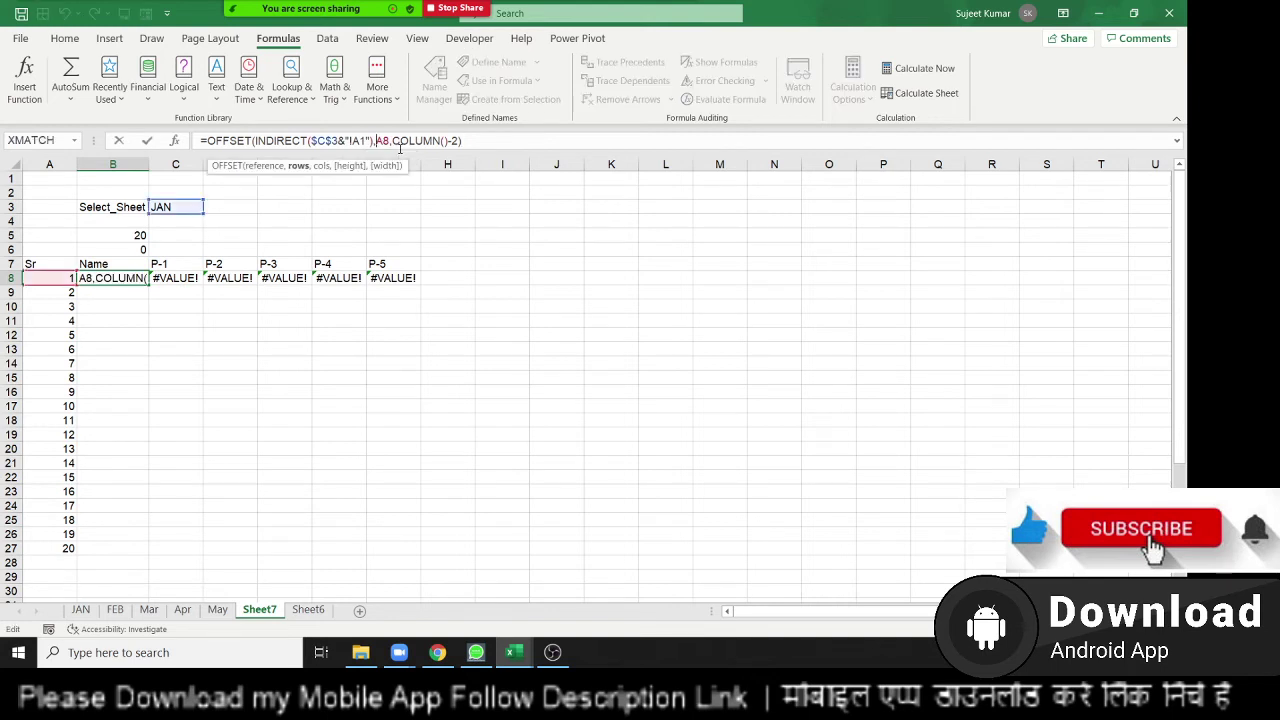
- Lock the formula's column with $ and enter it across B8:G8
type("$")
key("ctrl+Return")
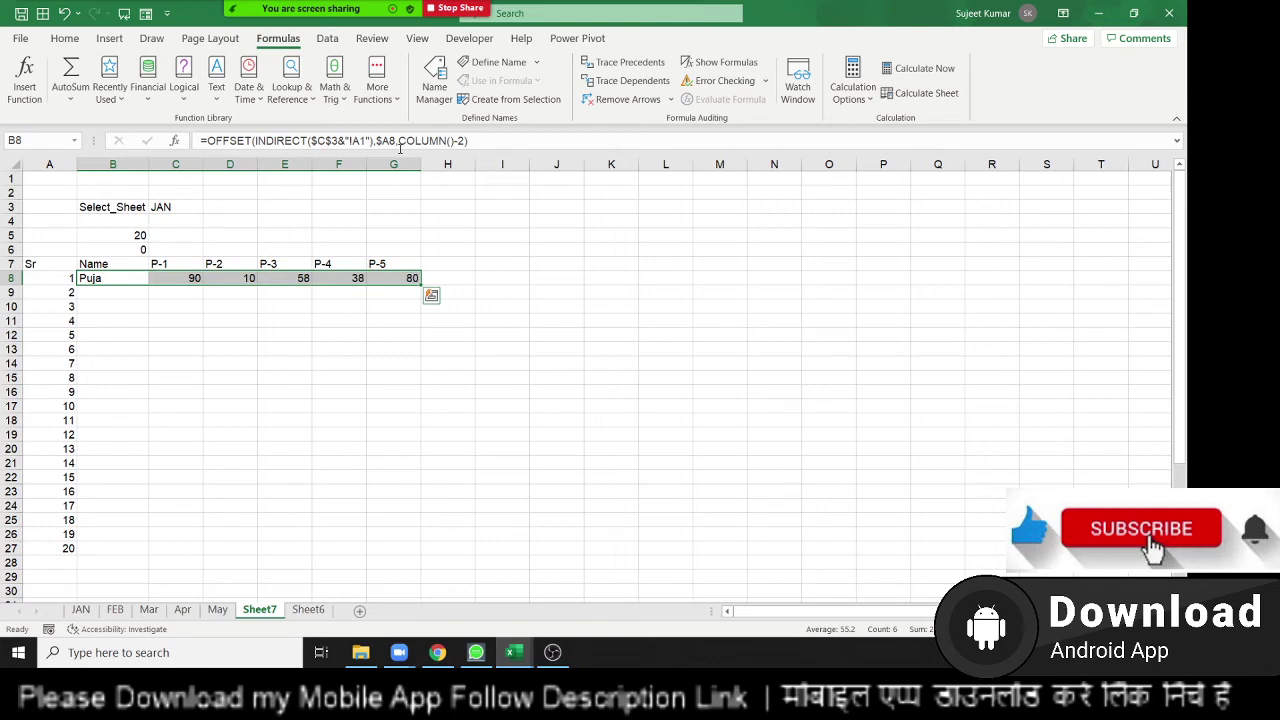
key("ctrl+q")
key("Escape")
- Fill the formula down B8:G38 so JAN's names and P-1 to P-5 scores appear
key("ctrl+shift+Down")
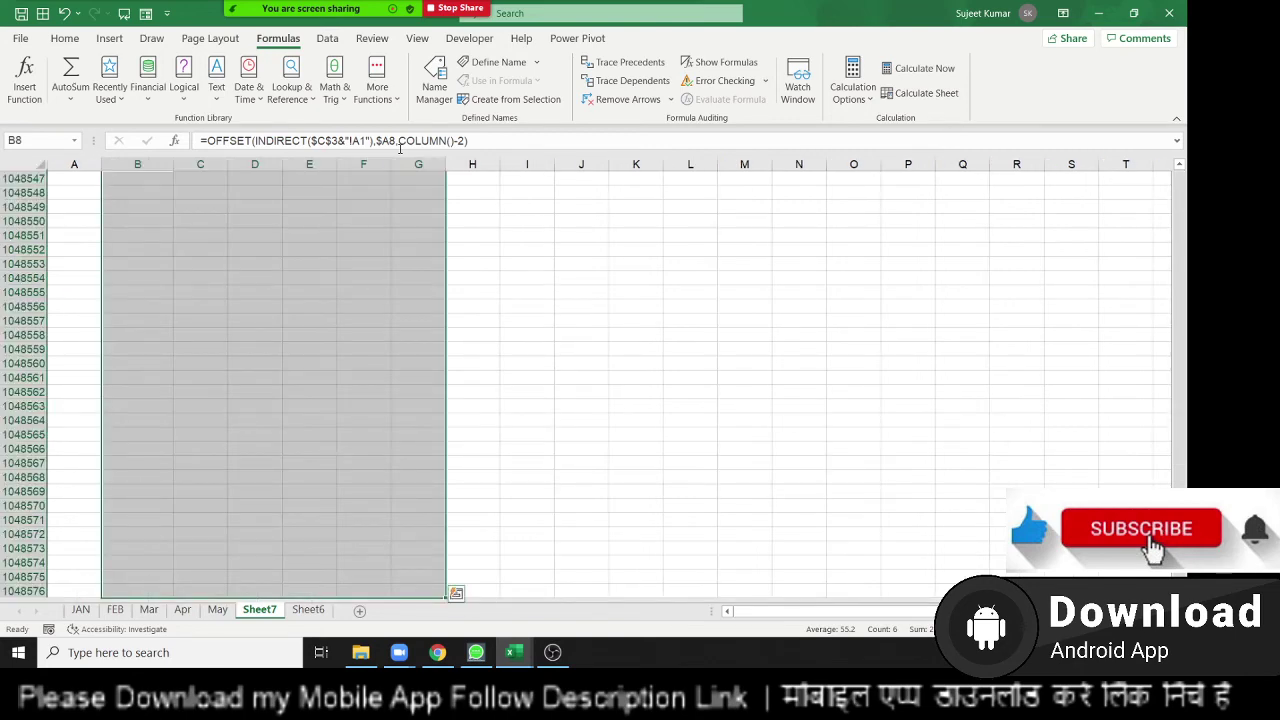
key("Up")
key("Down")
key("shift+Right")
key("shift+Right")
key("shift+Right")
key("shift+Right")
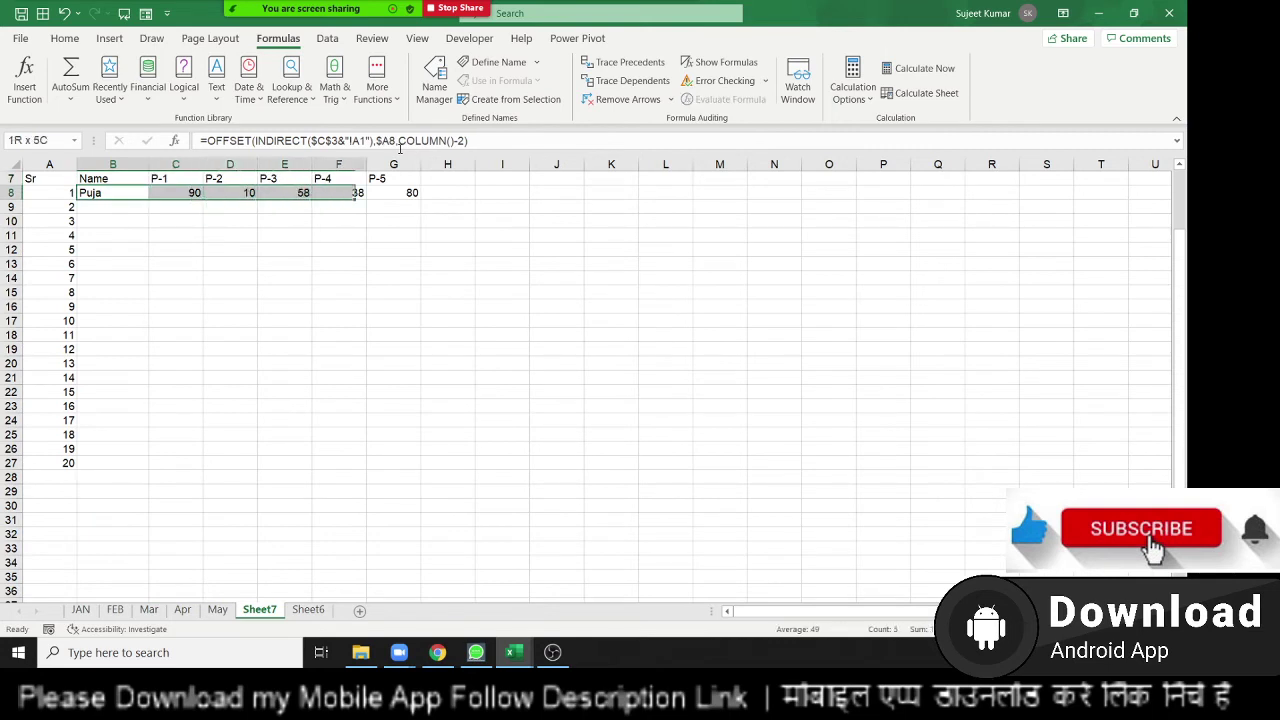
key("shift+Right")
key("shift+Down")
key("shift+Down")
key("shift+Down")
key("shift+Down")
key("shift+Down")
key("shift+Down")
key("shift+Down")
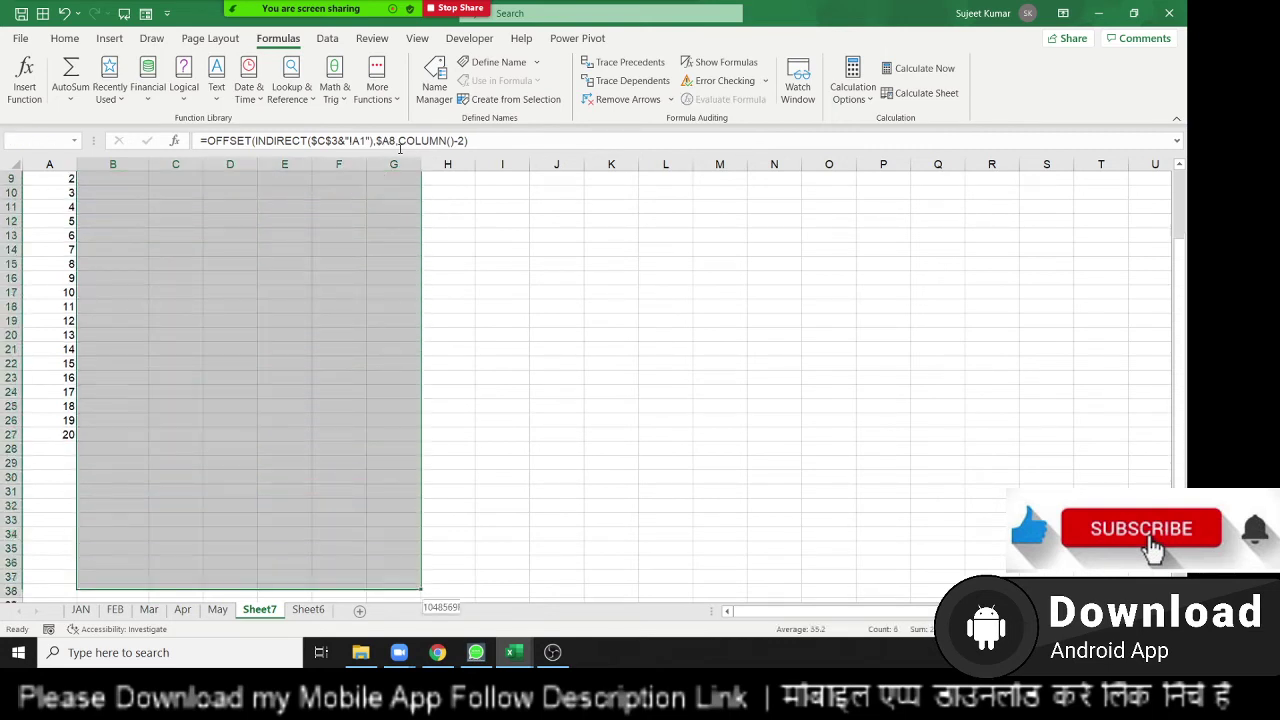
key("ctrl+Return")
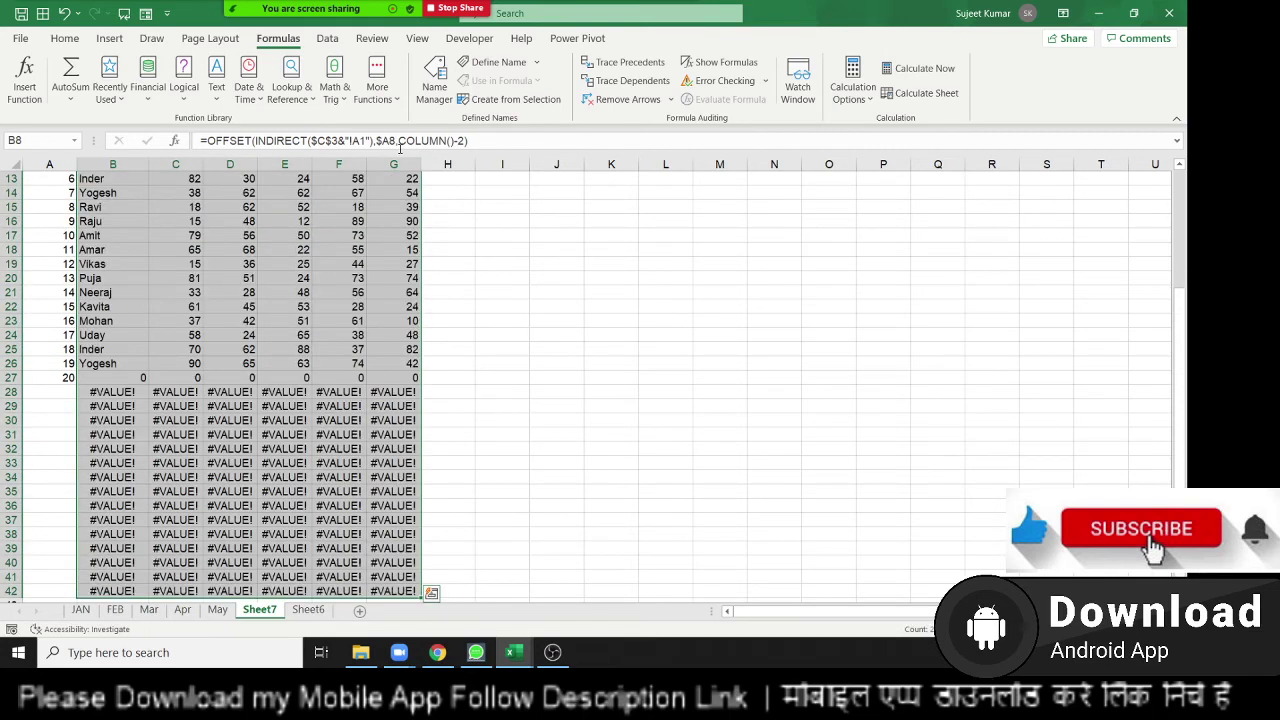
key("Up")
key("Up")
key("Up")
key("Down")
key("Down")
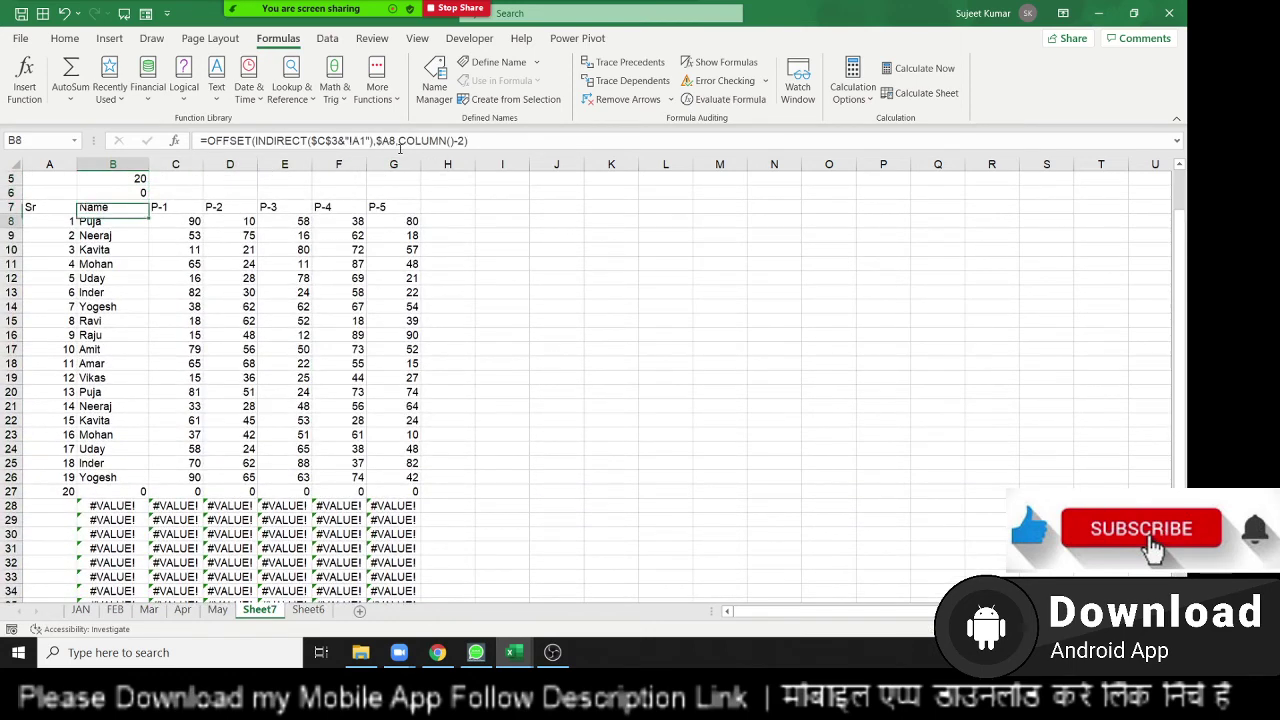
key("Down")
- Wrap B8's OFFSET formula in IFERROR with a "" fallback across B8:G8
left_click(245, 145)
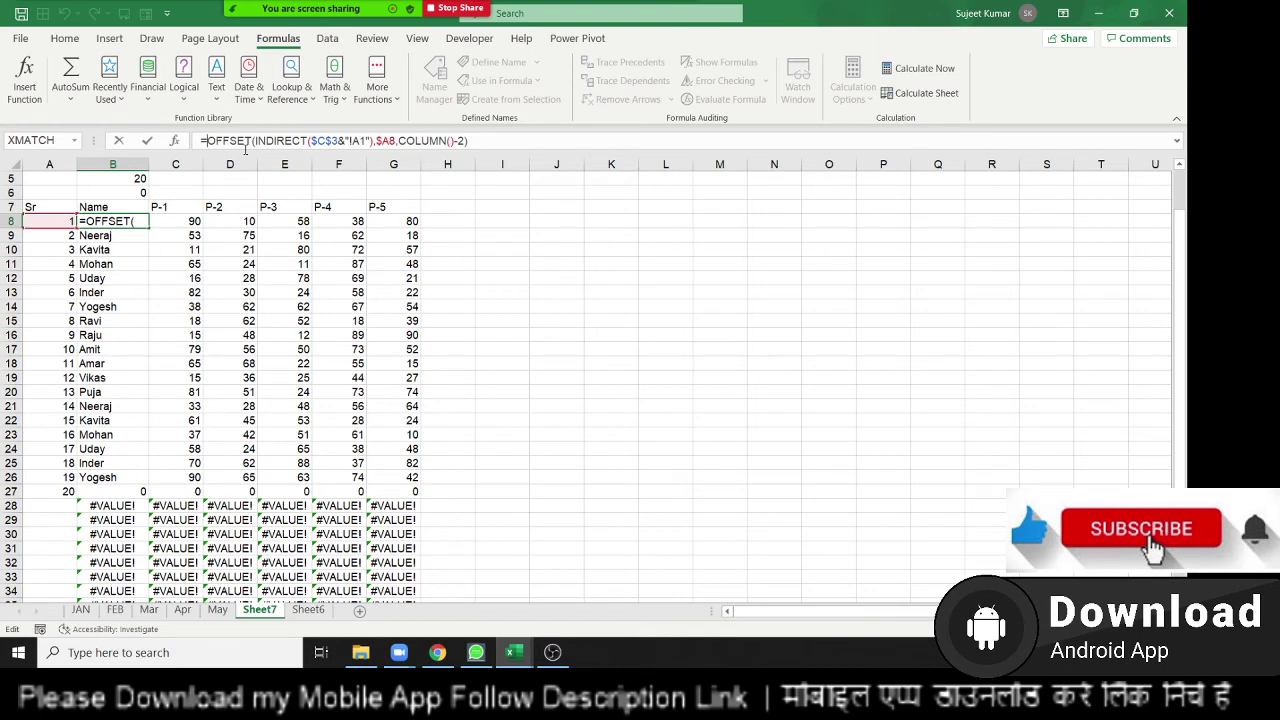
type("IFERROR(")
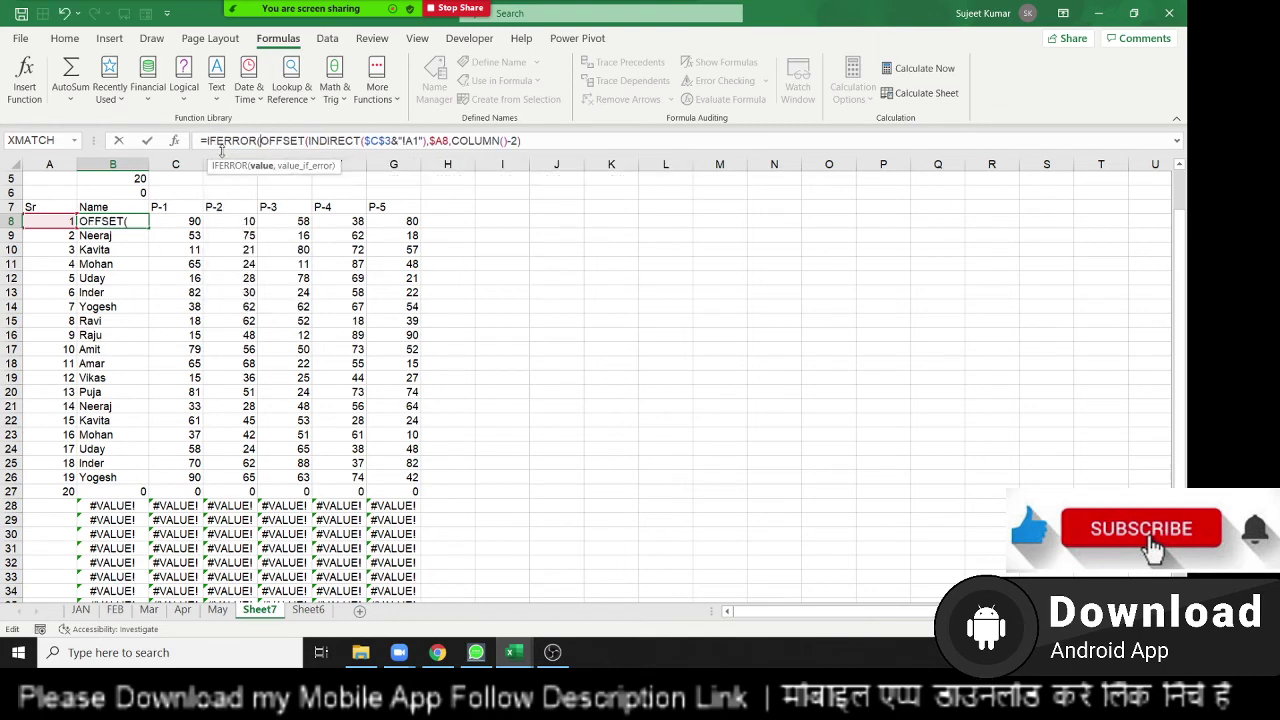
left_click(533, 141)
type(",")
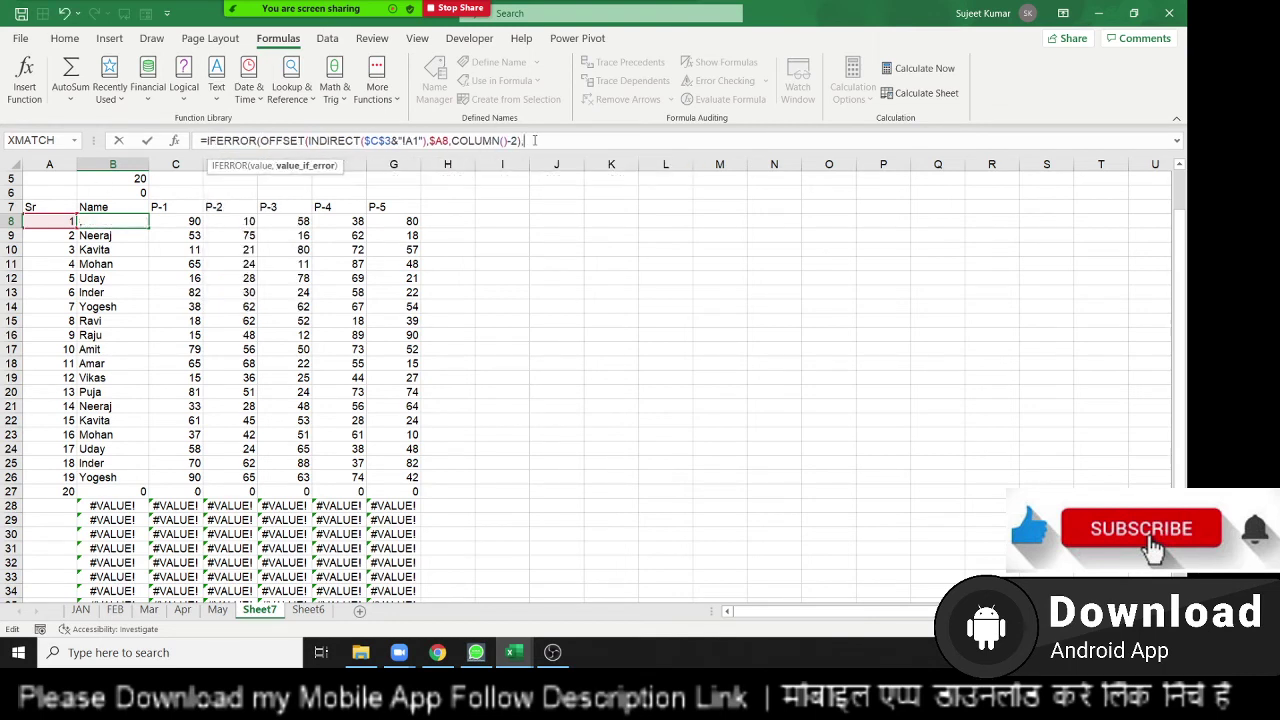
type("\"\")")
key("ctrl+shift+Return")
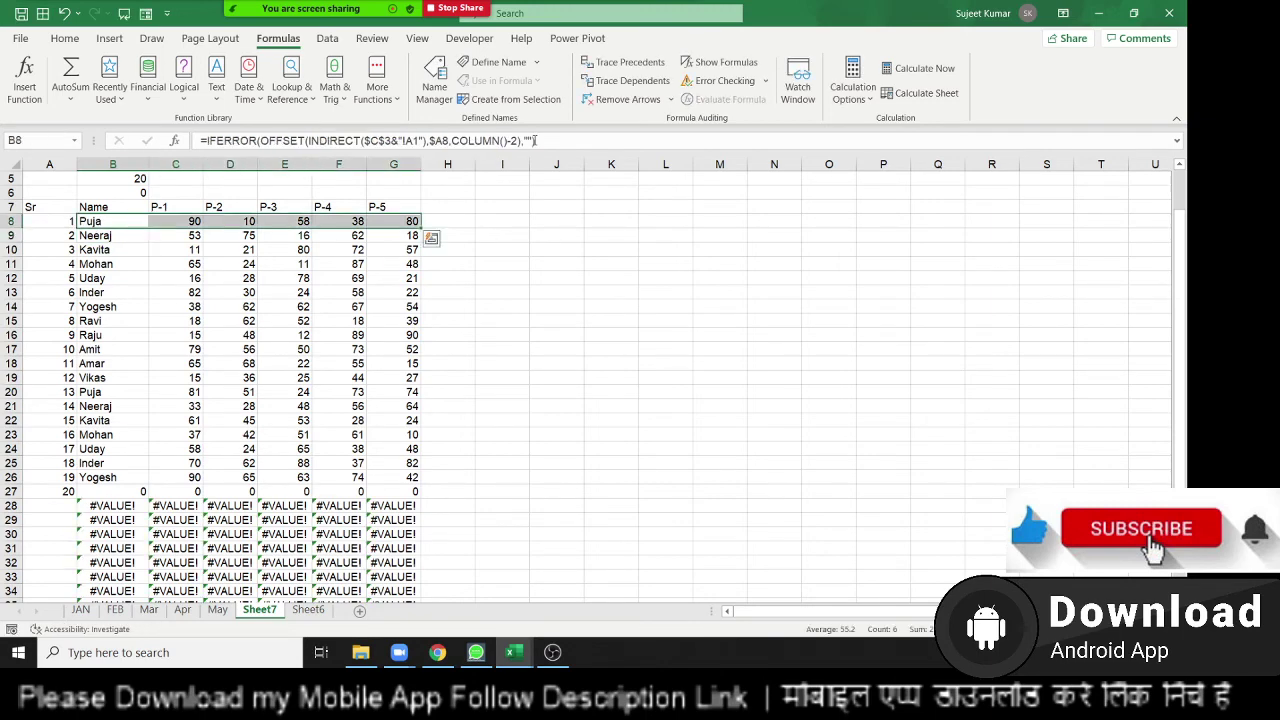
- Fill the IFERROR formula down through B8:G42, then check B6's formula
key("ctrl+shift+Down")
key("ctrl+d")
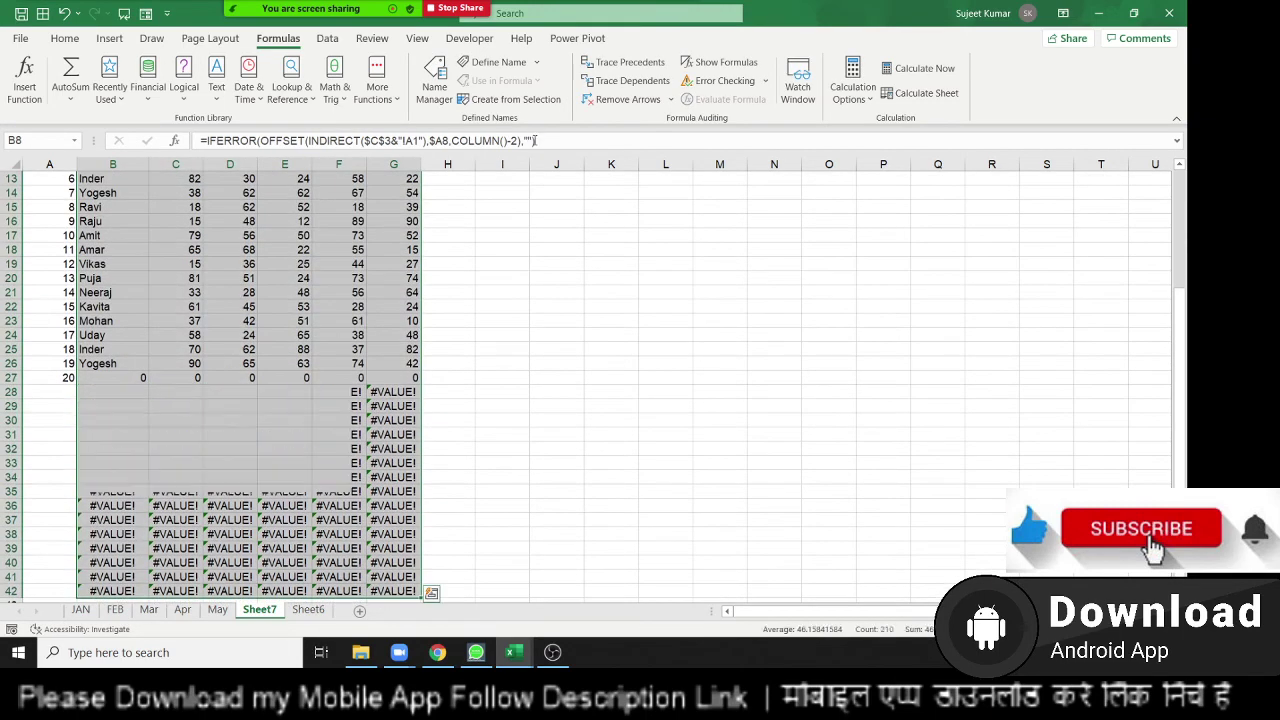
key("ctrl+Up")
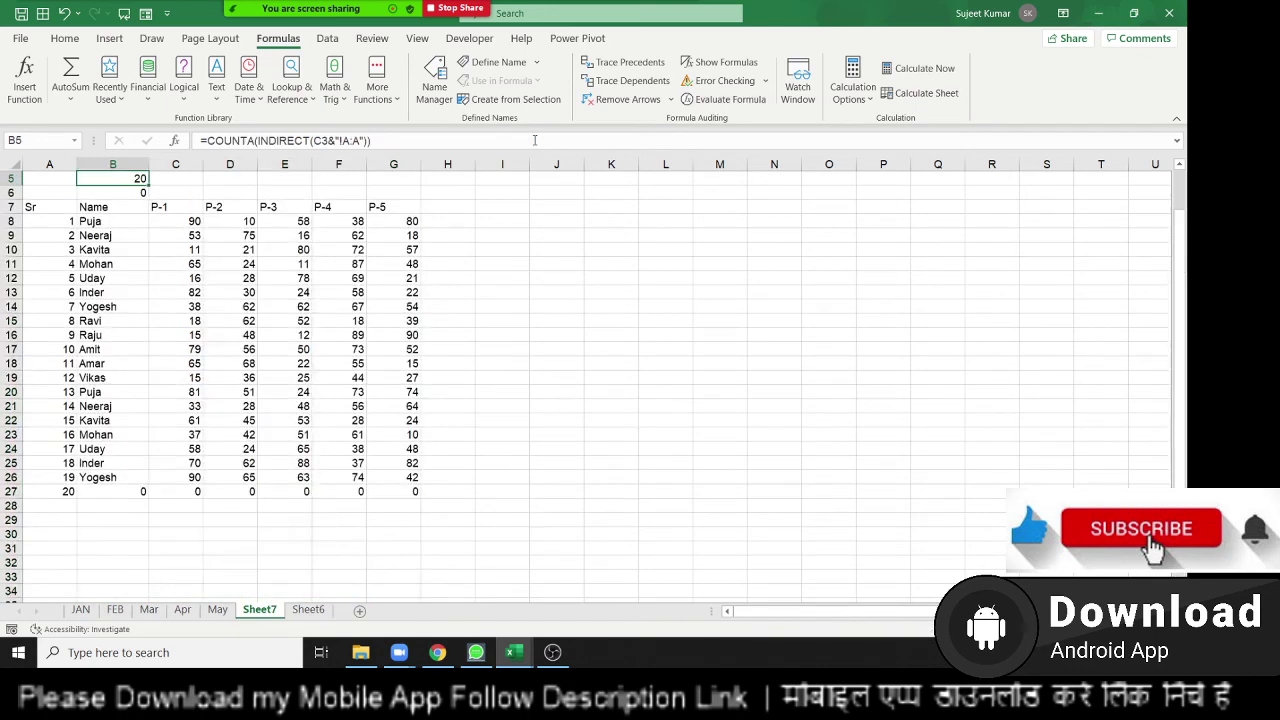
key("Down")
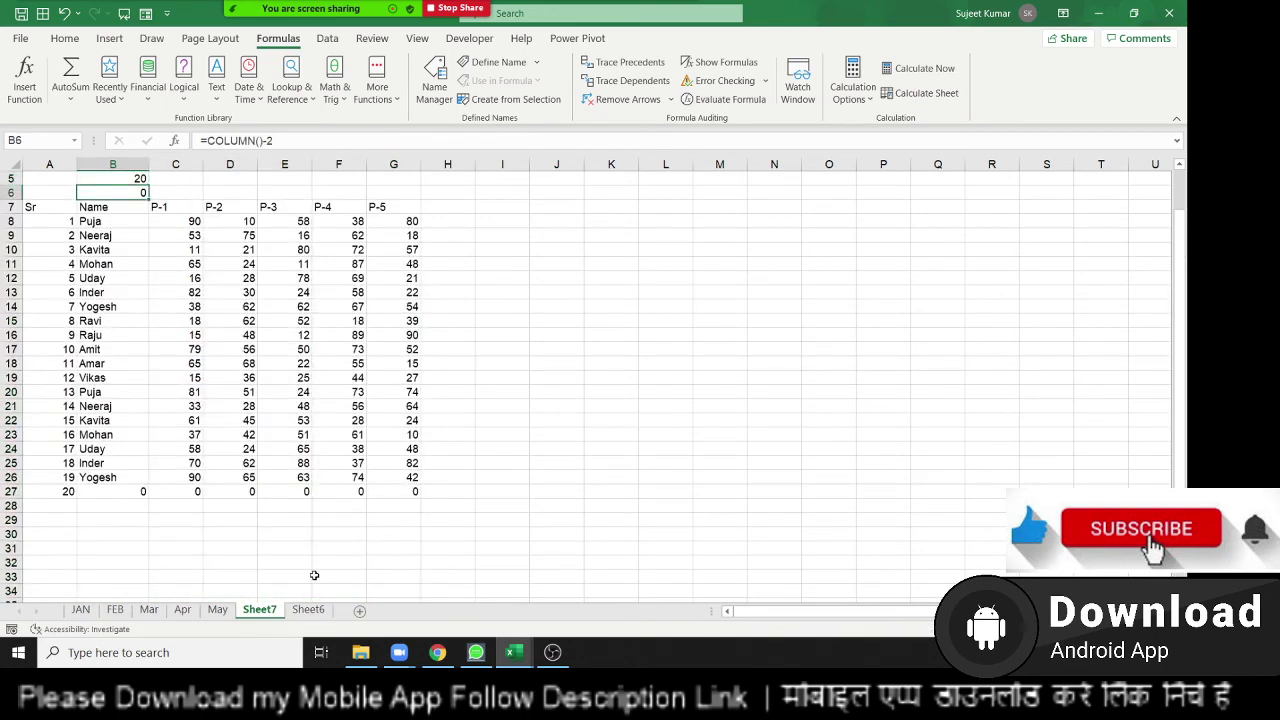
- Select the names in A2:A20 on the May sheet, then return to Sheet7
left_click(215, 612)
left_click(40, 449)
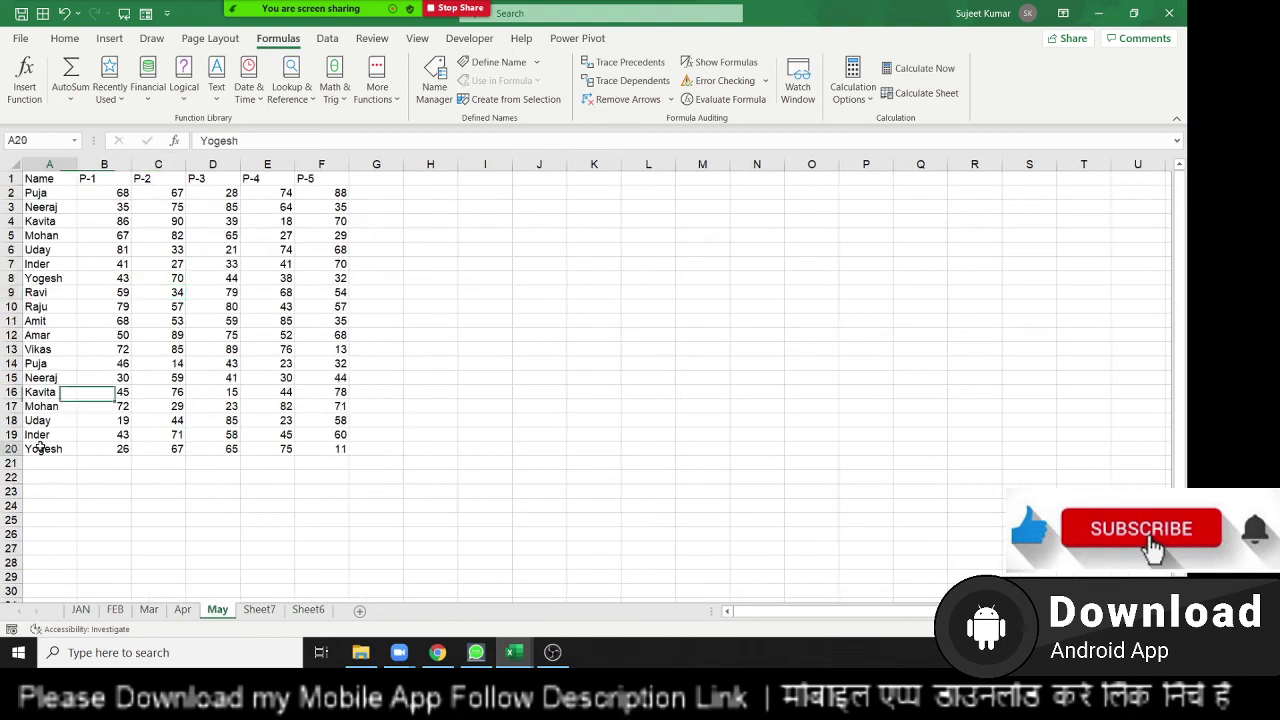
left_click_drag(40, 449, 30, 192)
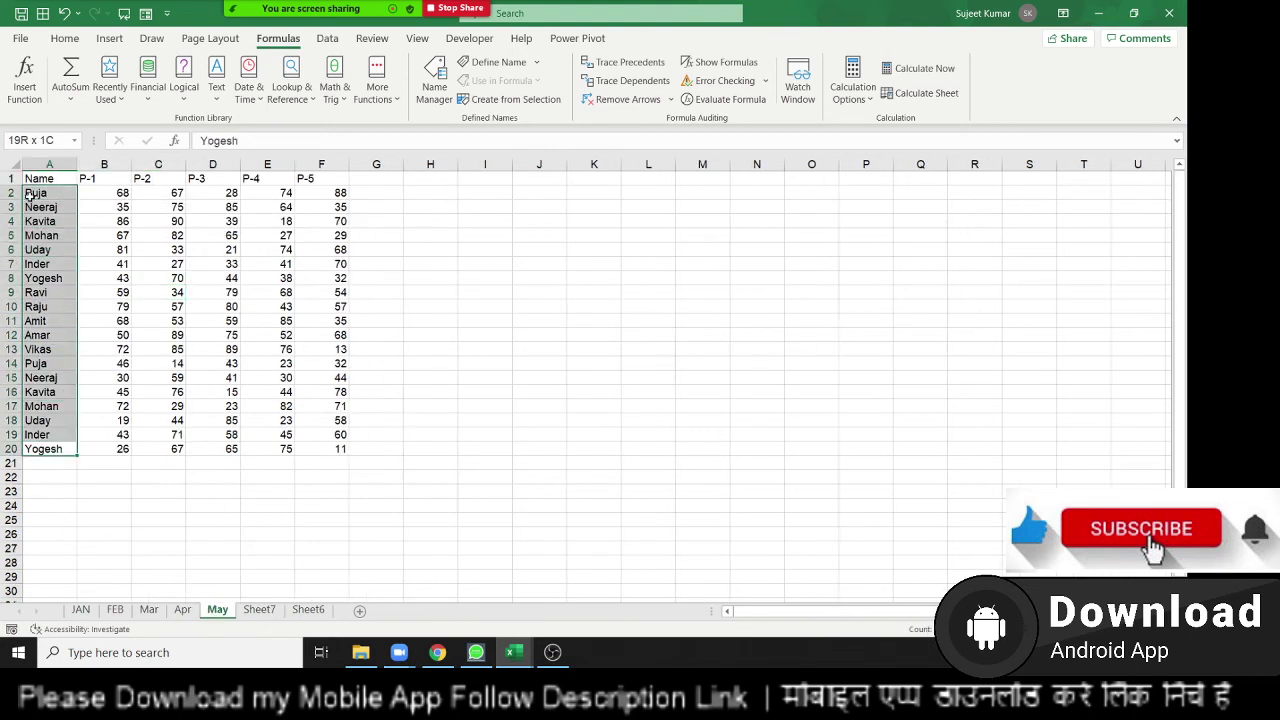
left_click(264, 611)
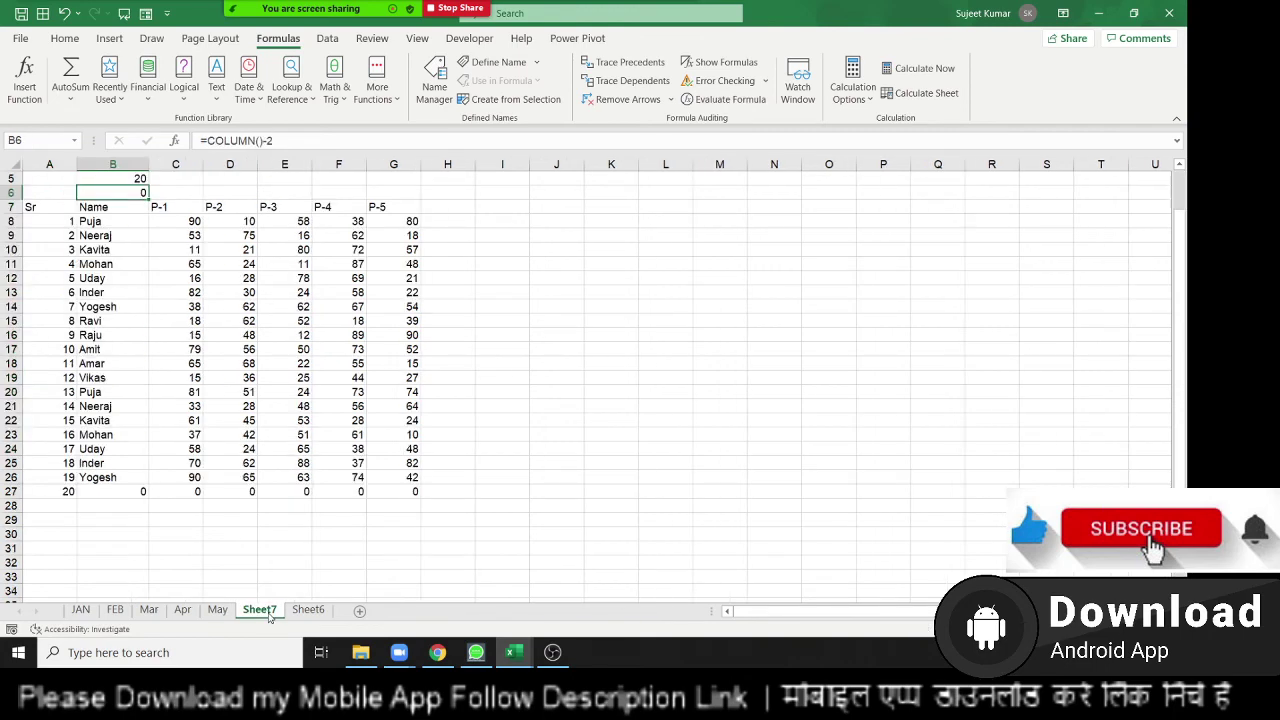
scroll(218, 453, "up", 2)
- Change the report month in C3 to Feb, then to Mar
left_click(155, 208)
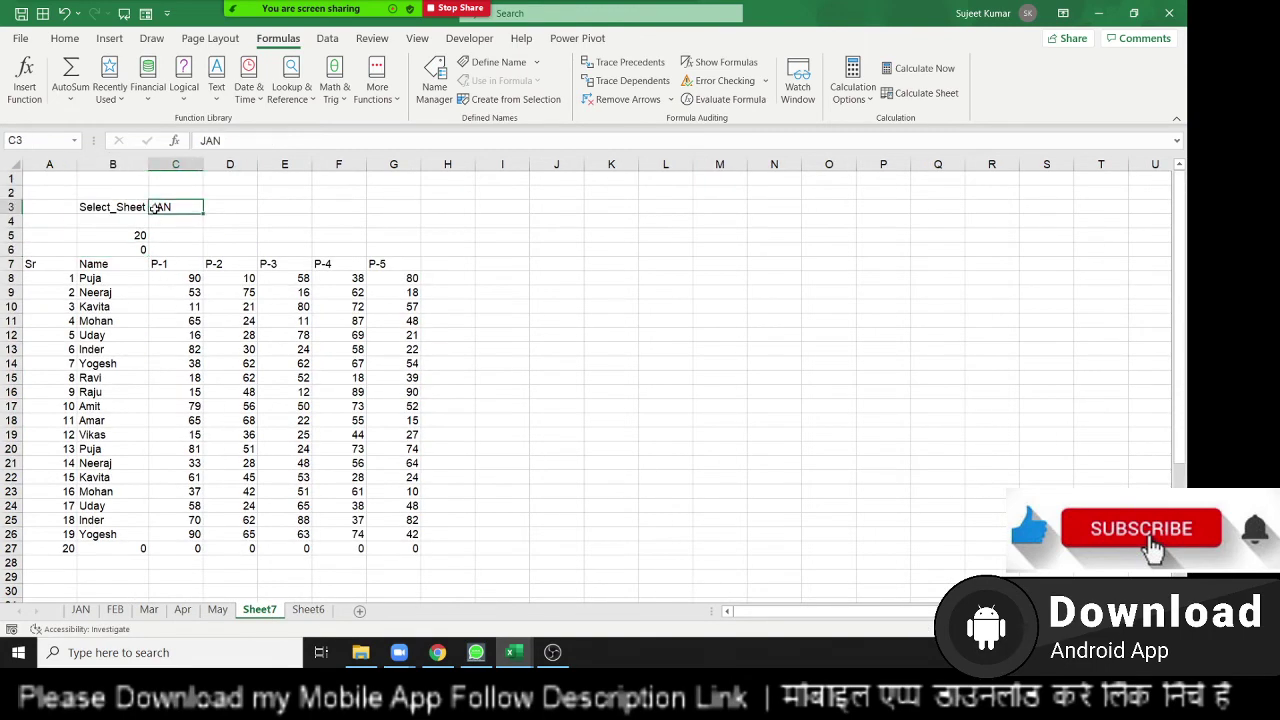
type("Feb")
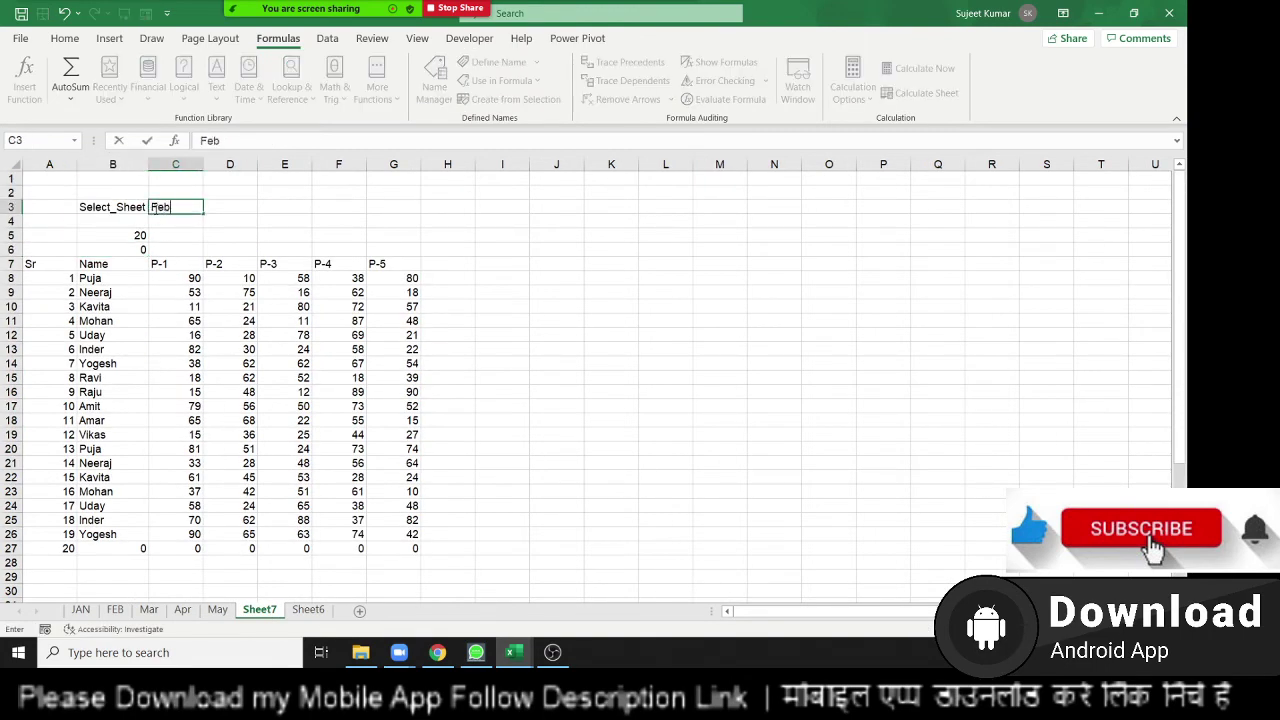
key("Return")
left_click(158, 207)
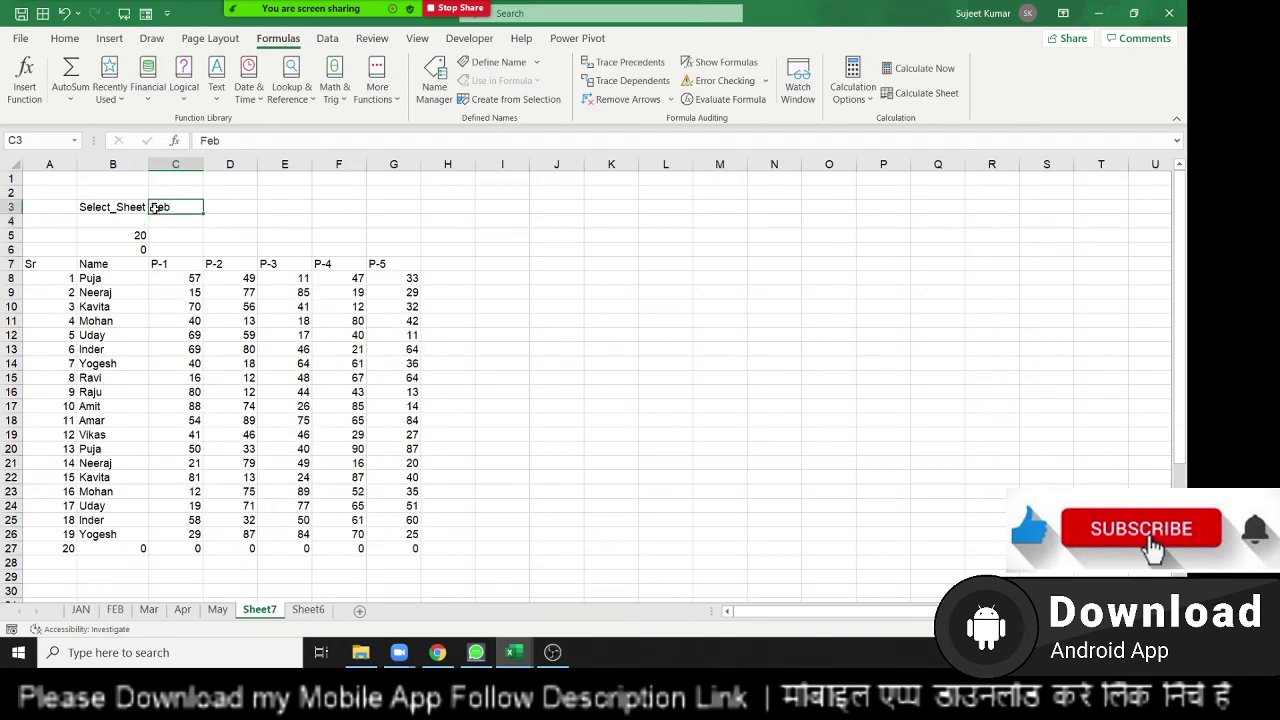
type("Mar")
key("Return")
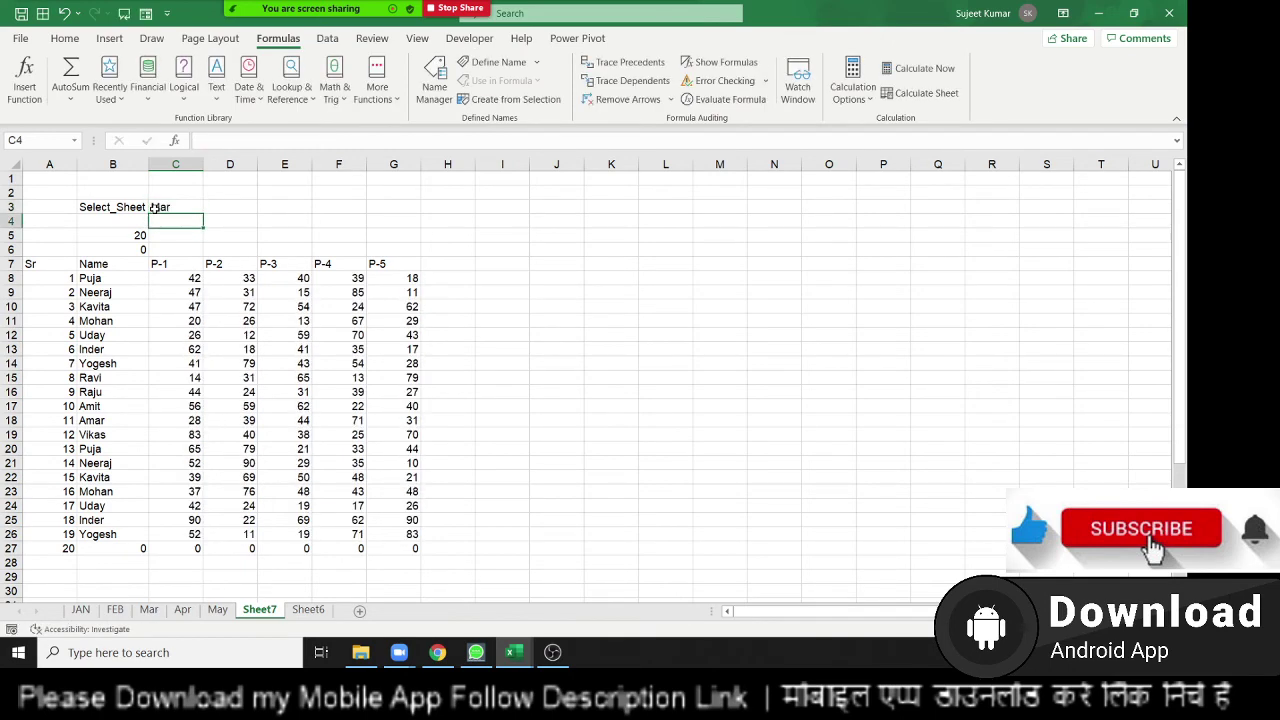
- Set C3 to Apr and open the P-1 header formula in C7 for editing
left_click(175, 207)
type("Apr")
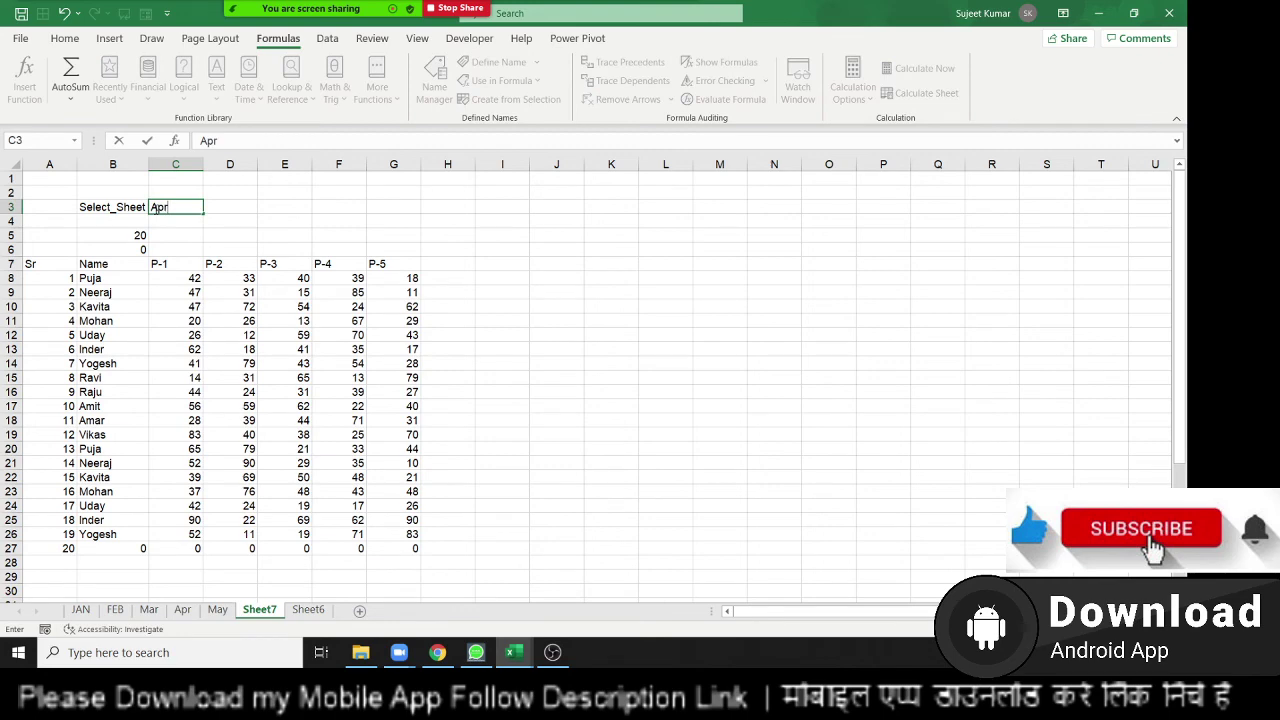
key("Return")
key("Down")
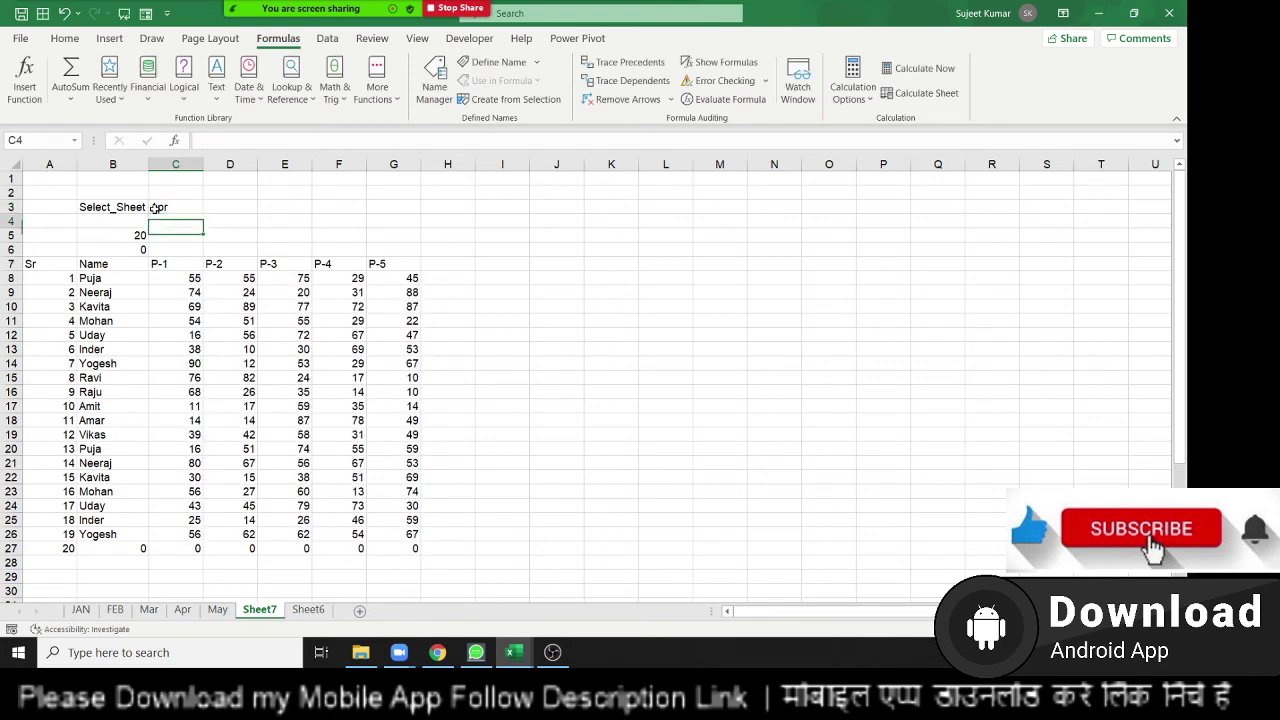
key("Down")
key("Down")
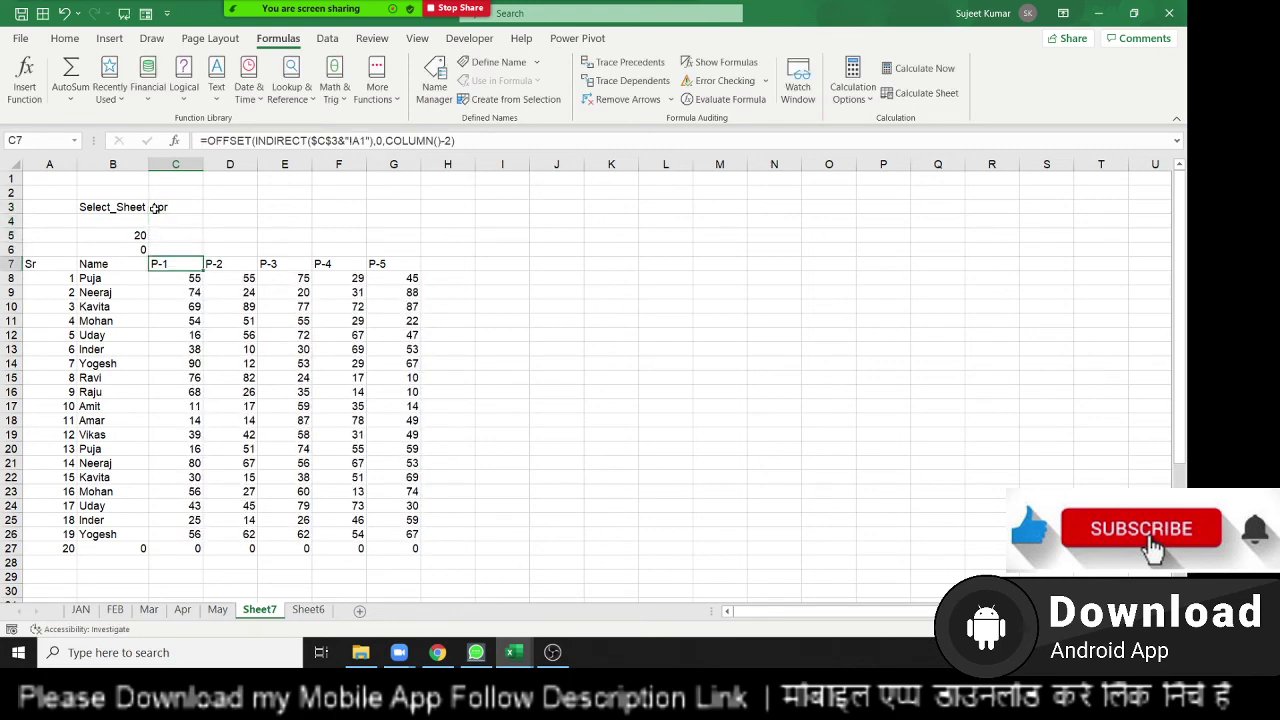
key("F2")
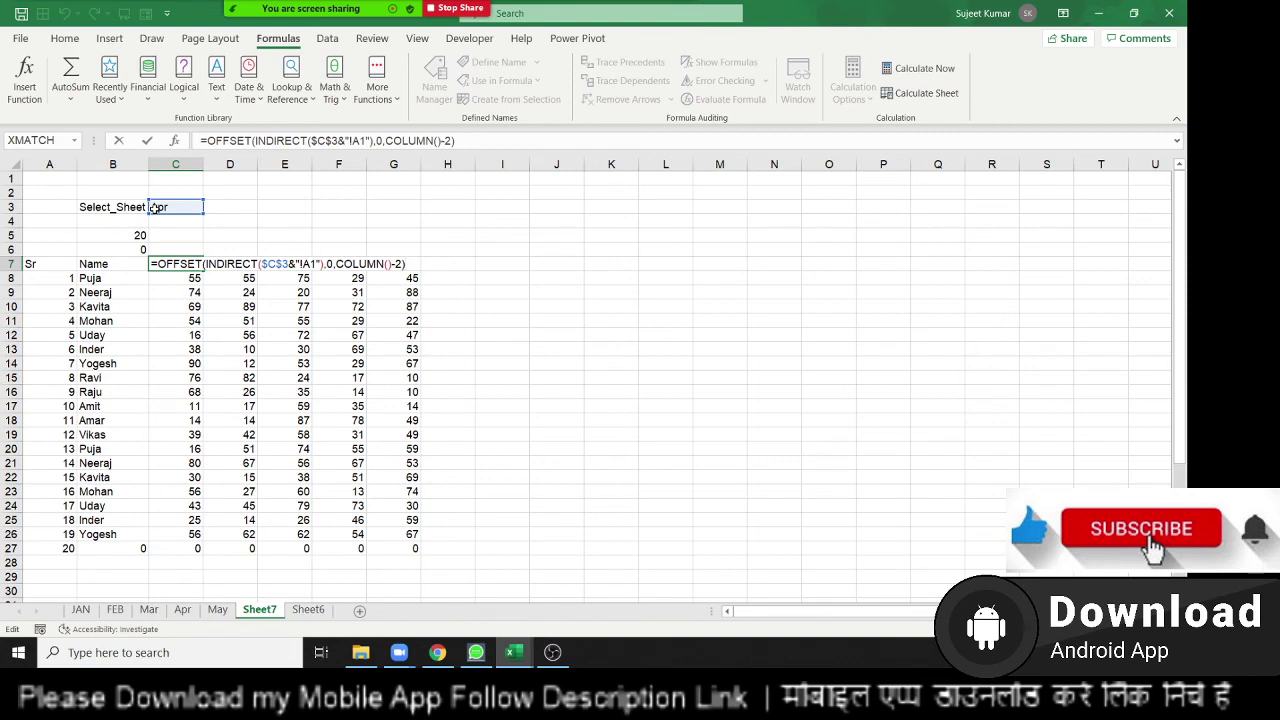
- Leave C7 unchanged, browse the JAN, FEB, Mar, May and Apr sheets, then open Sheet6
key("ctrl+Return")
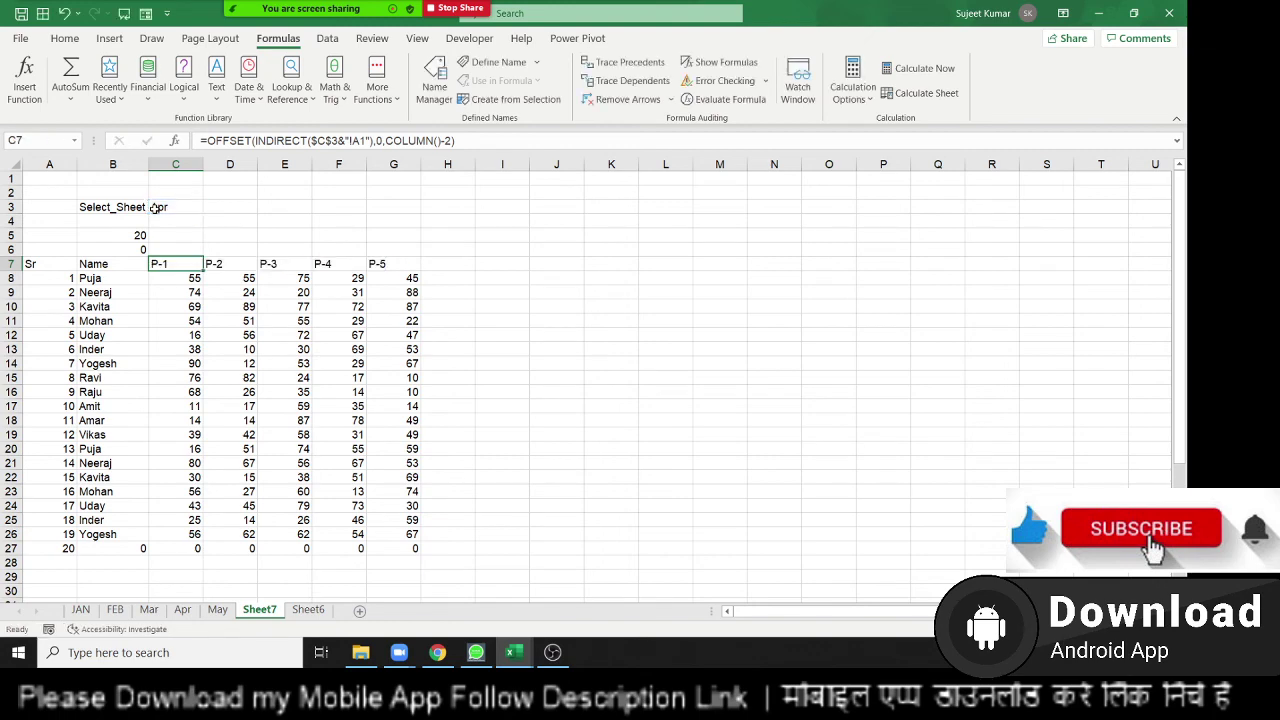
left_click(81, 610)
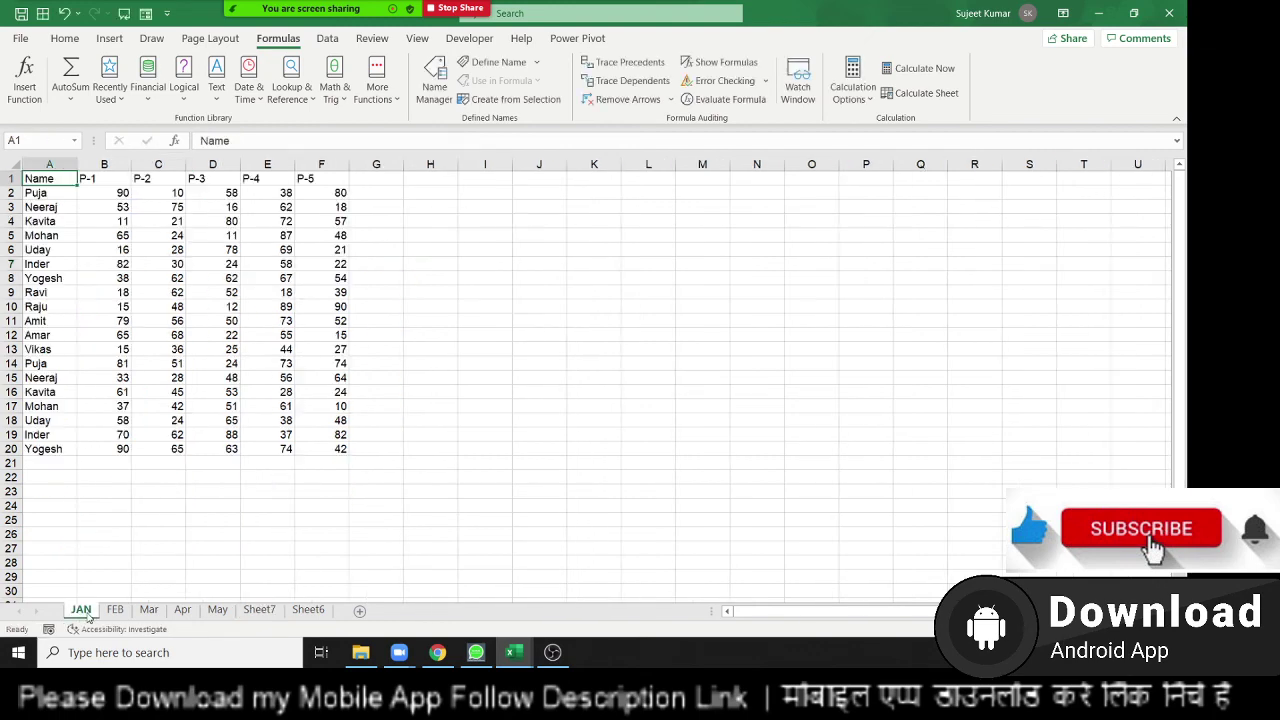
left_click(115, 610)
left_click(148, 610)
left_click(217, 610)
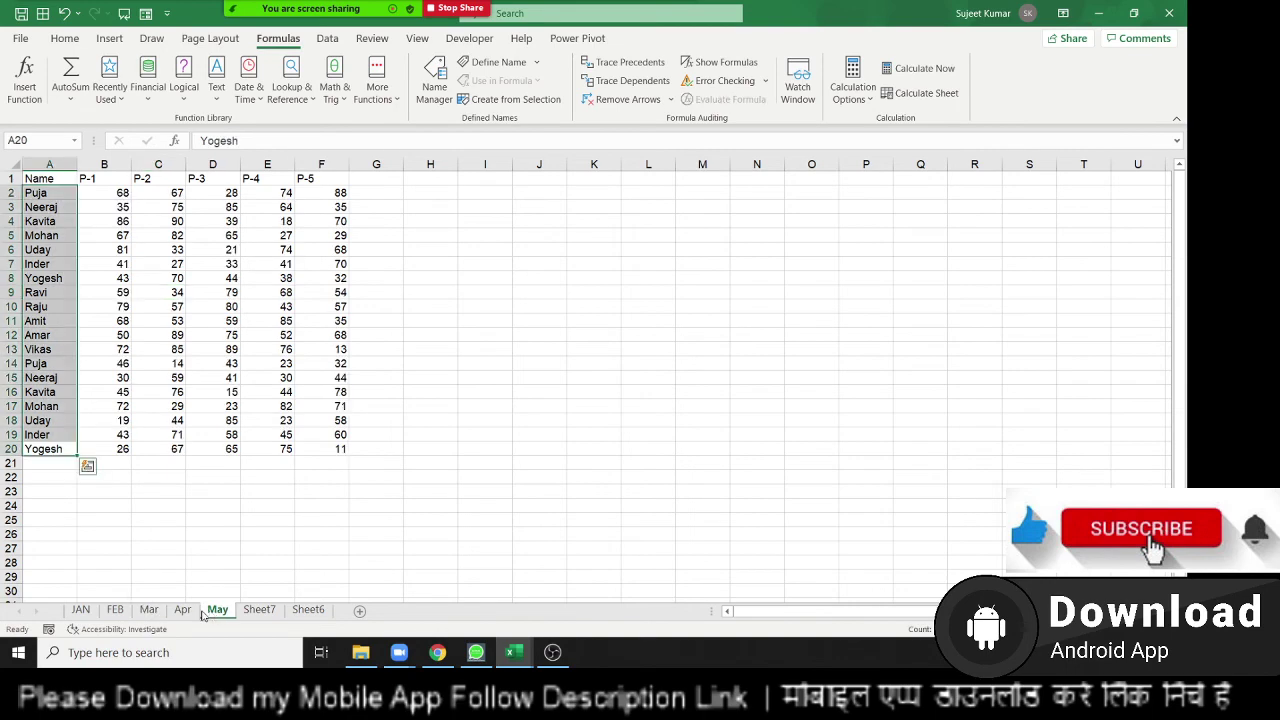
left_click(185, 610)
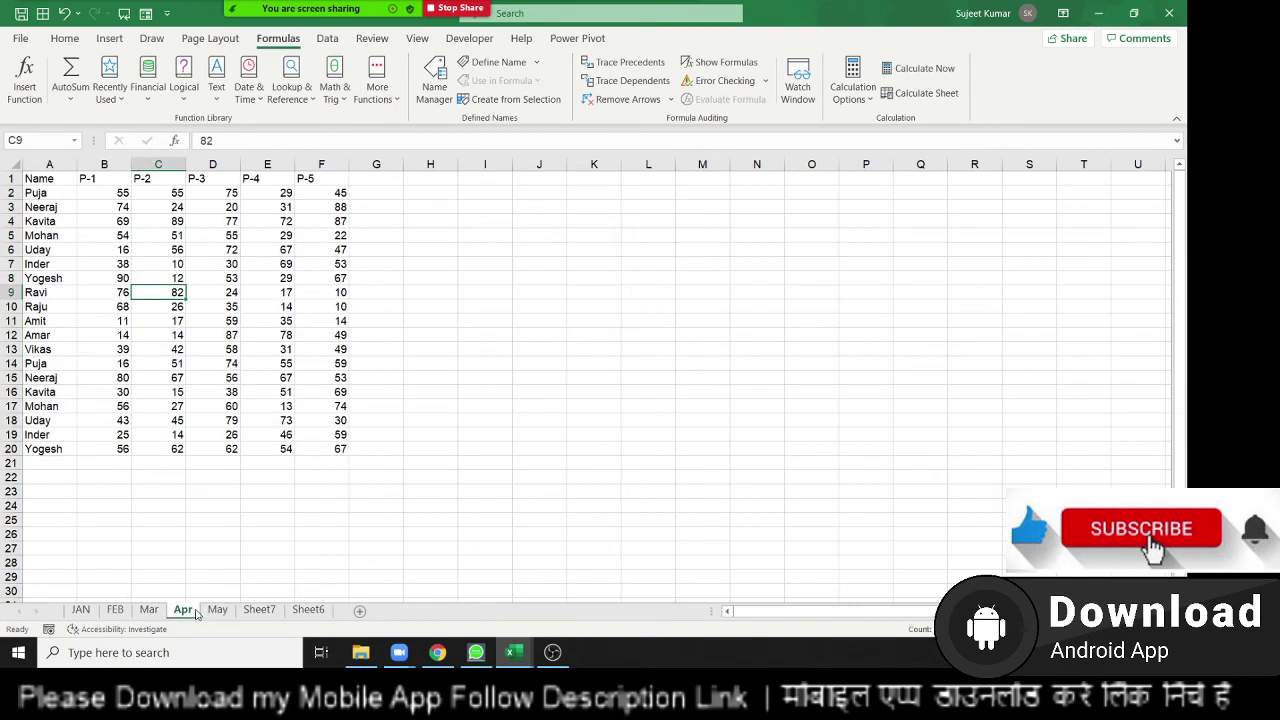
left_click(252, 612)
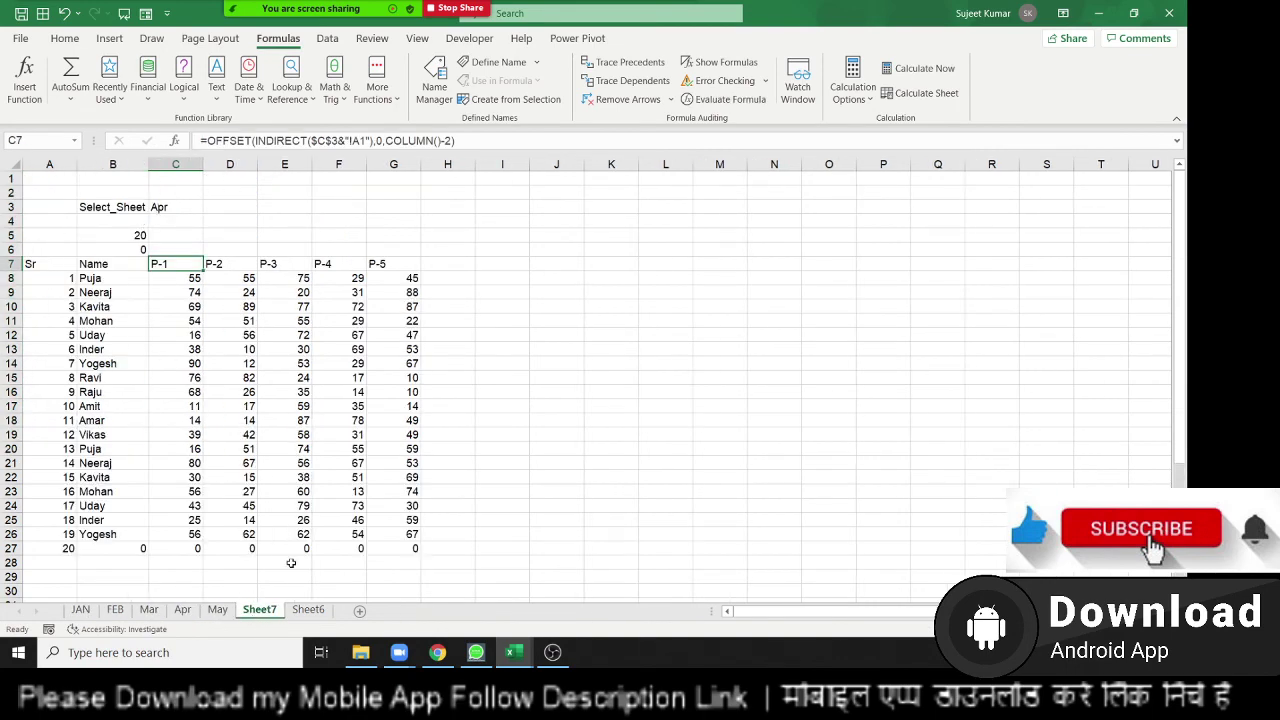
left_click(308, 609)
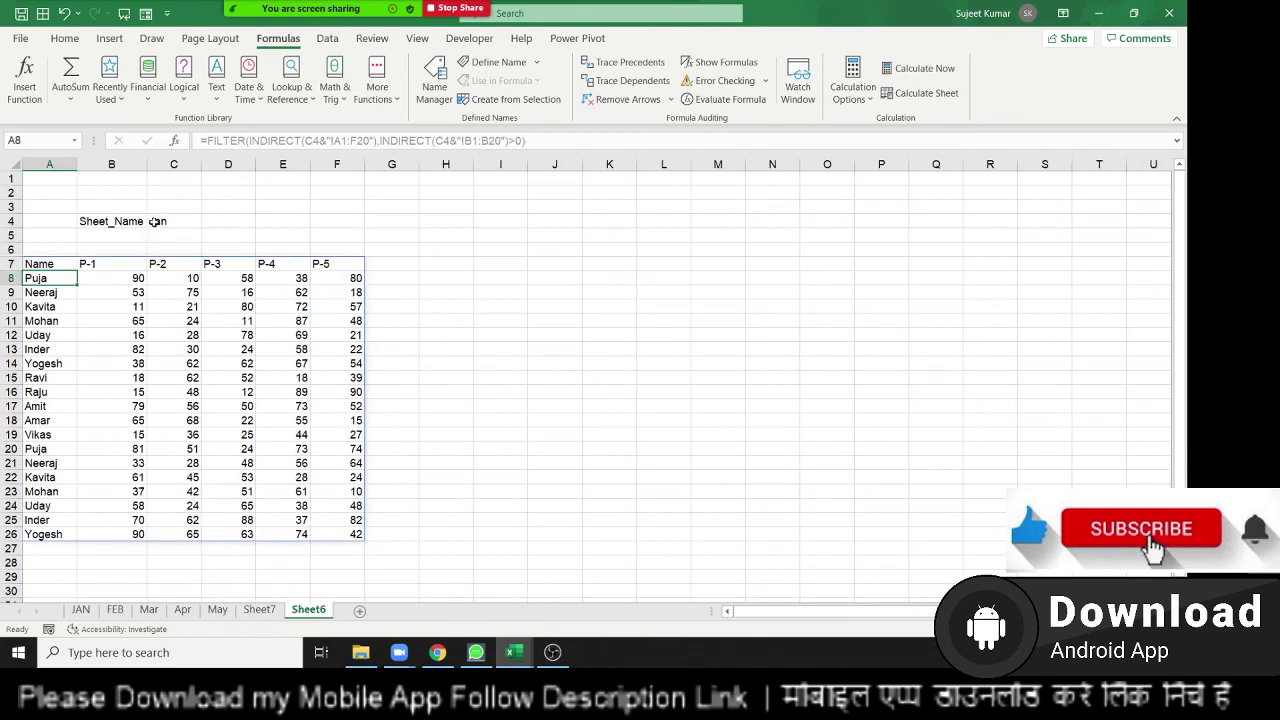
- Enter Feb in Sheet6's Sheet_Name cell C4
left_click(190, 222)
type("Fe")
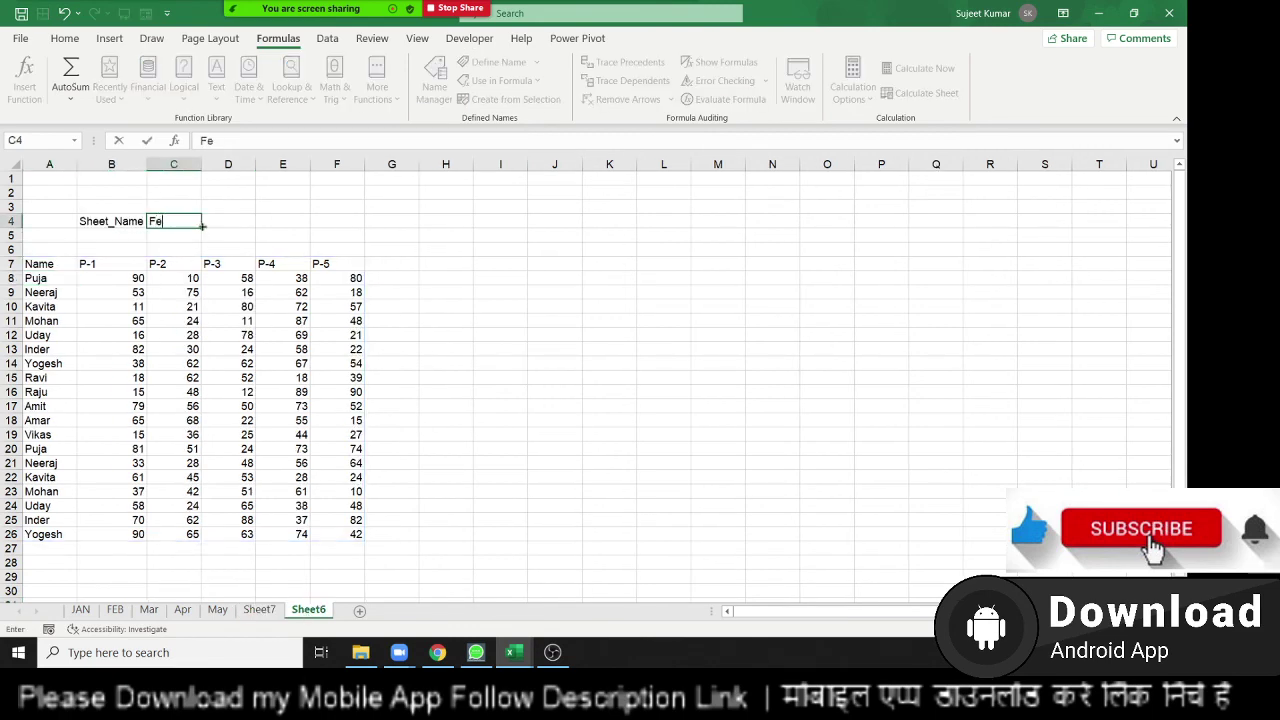
type("b")
key("Return")
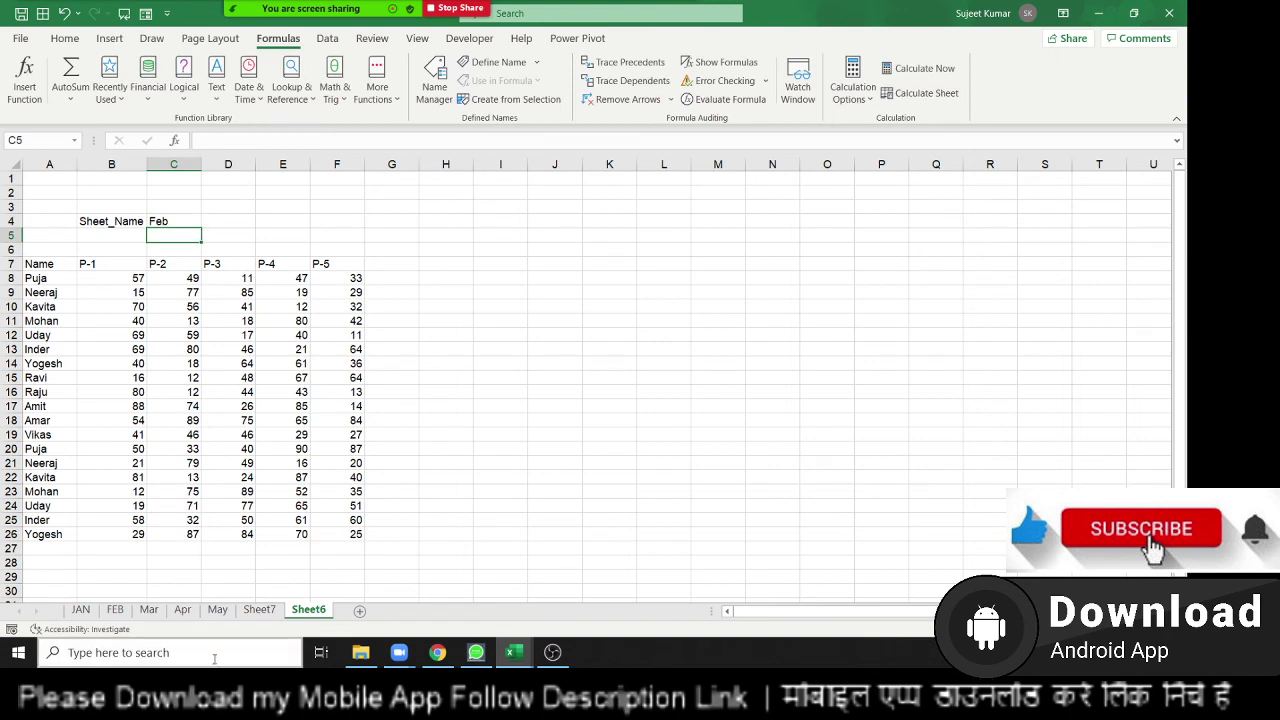
left_click(166, 222)
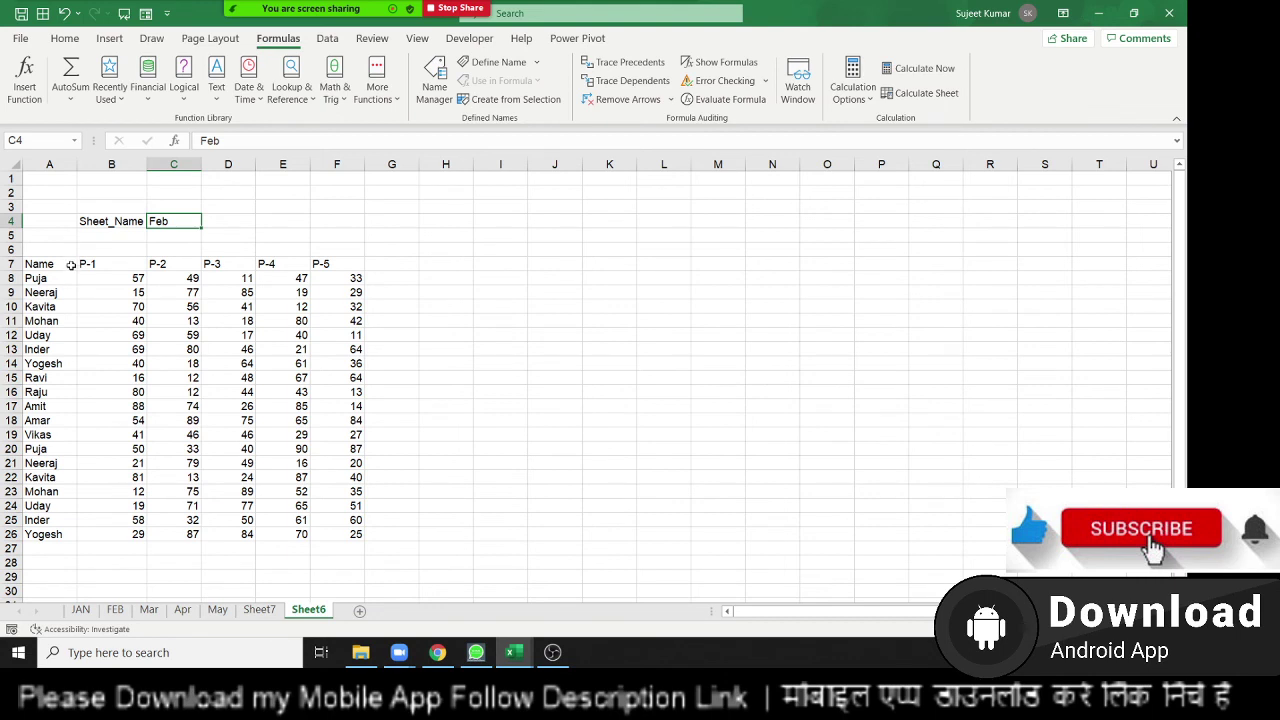
- Inspect the FILTER formula in A7 without changes, then return to Sheet7
left_click(70, 265)
double_click(69, 264)
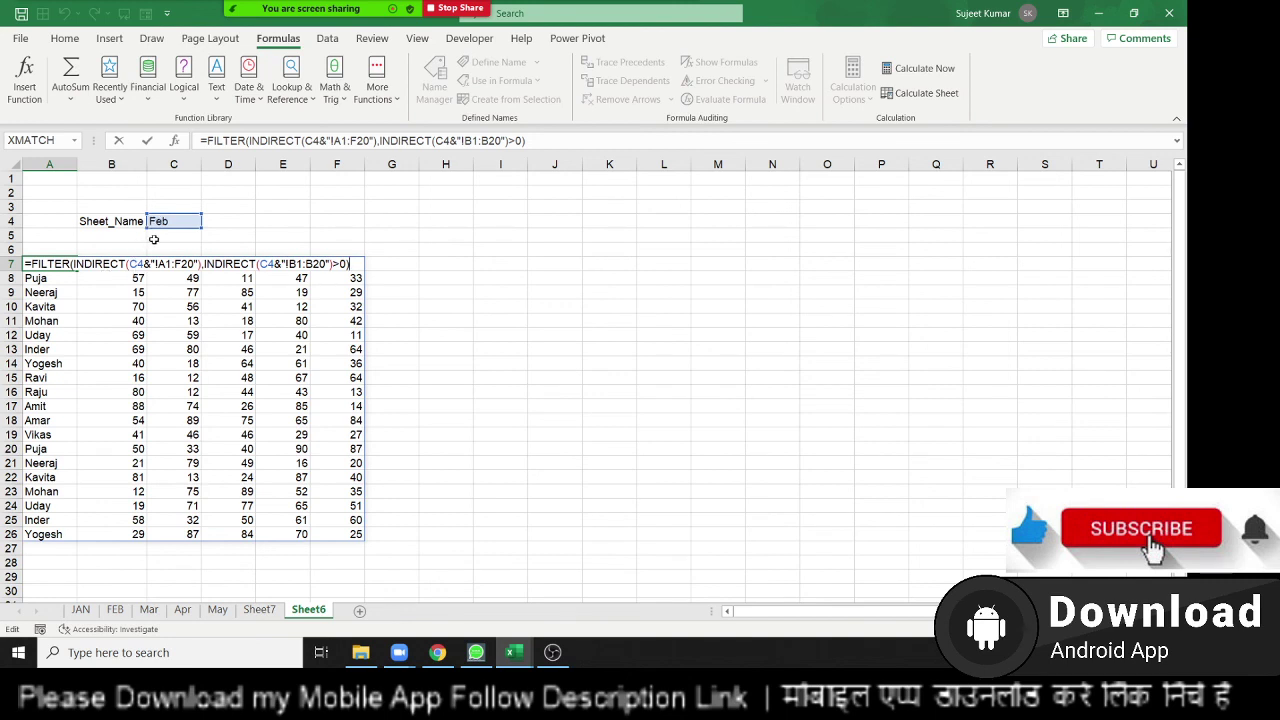
key("ctrl+Return")
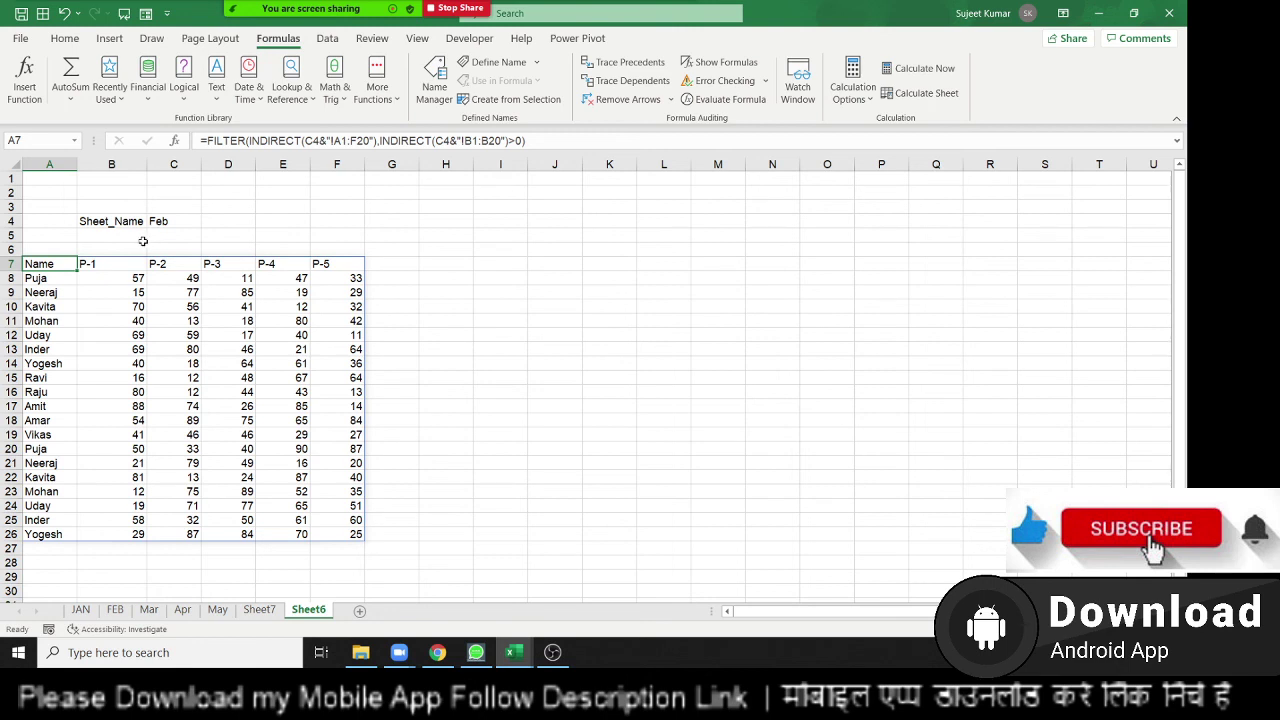
left_click(260, 611)
- Check C10's IFERROR formula, mute the meeting microphone, and minimise Excel to the desktop
left_click(160, 307)
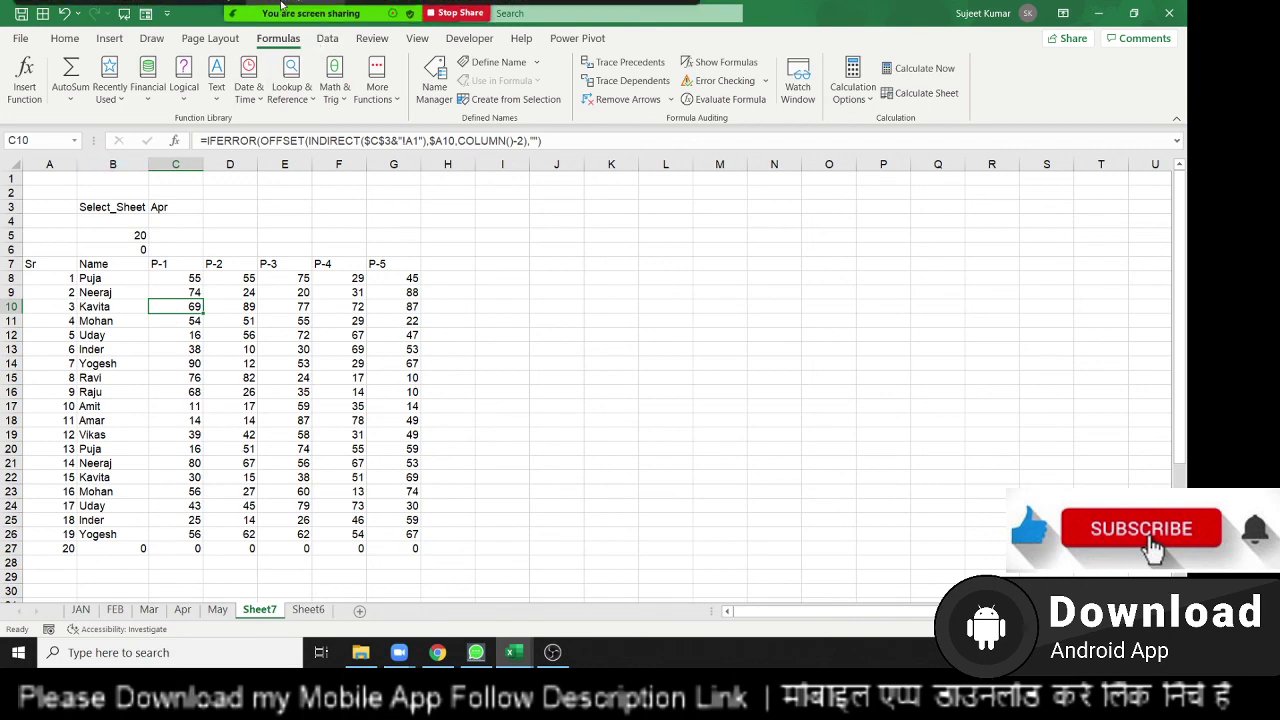
left_click(86, 18)
left_click(58, 24)
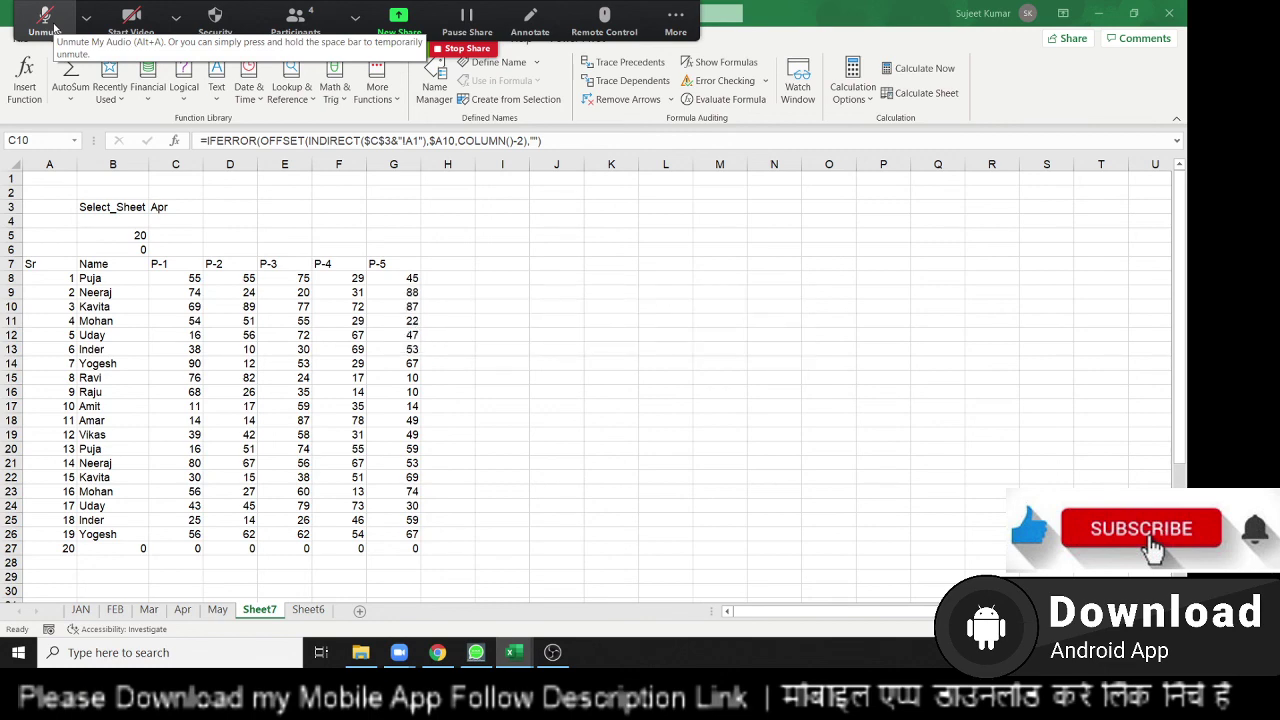
key("super+d")
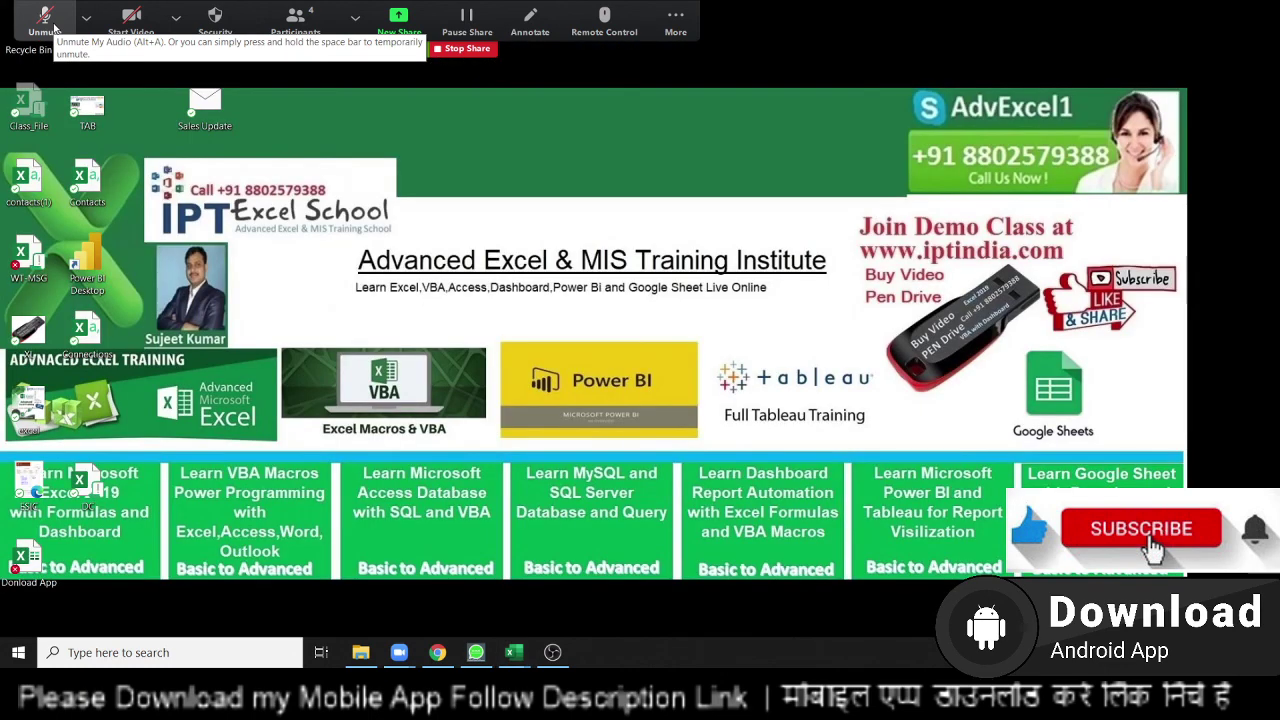